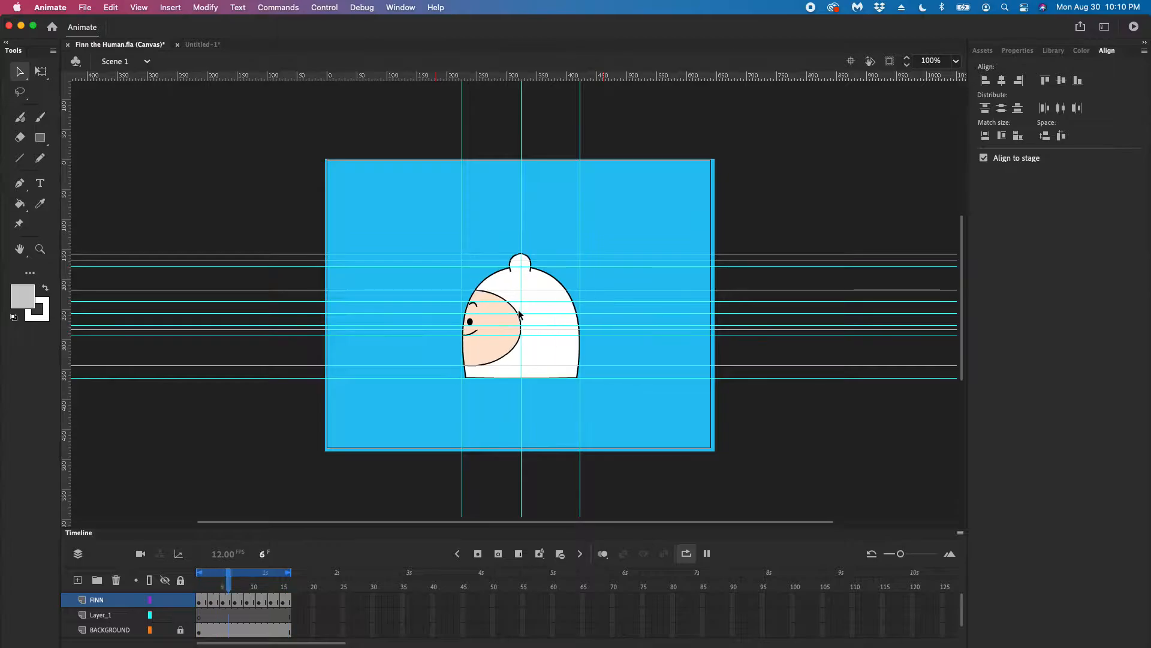
Stop the head-turn playback and return the playhead to frame 1
key("Return")
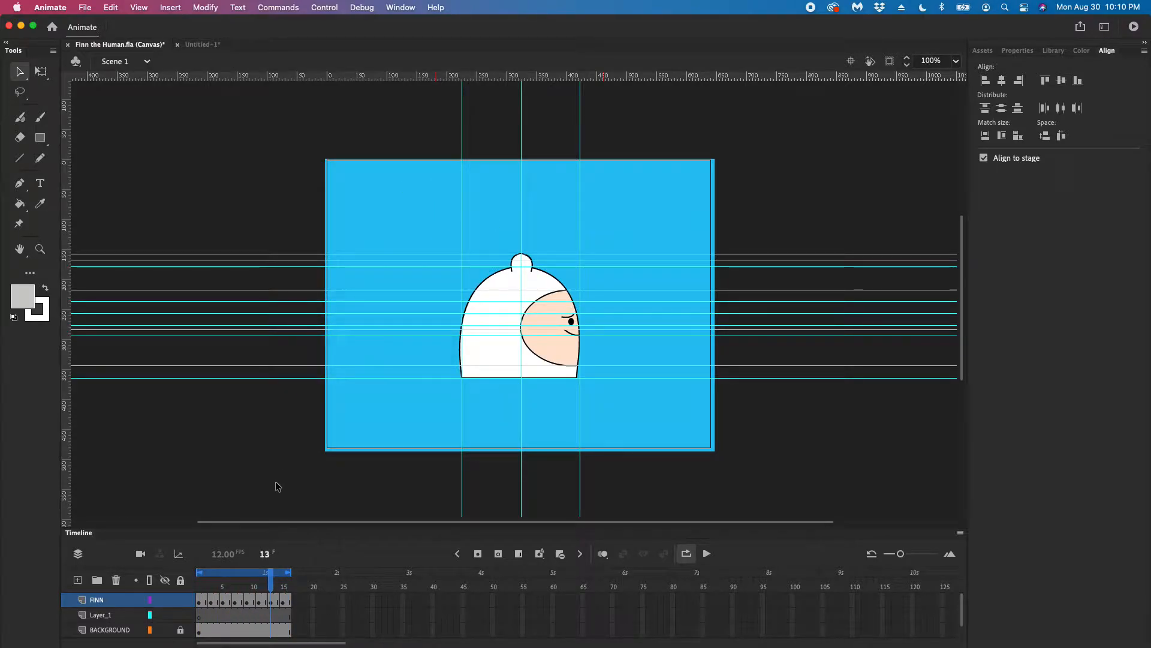
left_click_drag(271, 574, 184, 580)
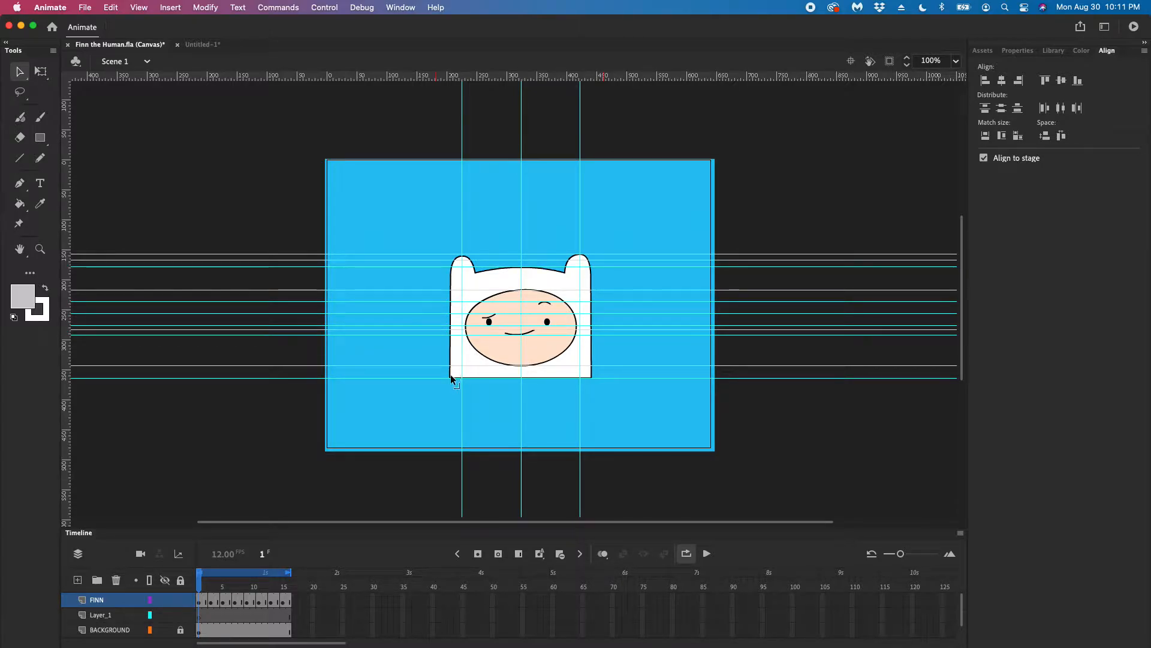
Try pulling the hood's two lower corners outward and upward on frame 1, and undo the reshaping
left_click_drag(452, 368, 441, 364)
mouse_move(592, 376)
left_mouse_down()
mouse_move(599, 366)
mouse_move(527, 385)
mouse_move(597, 367)
left_mouse_up()
key("super+z")
key("super+z")
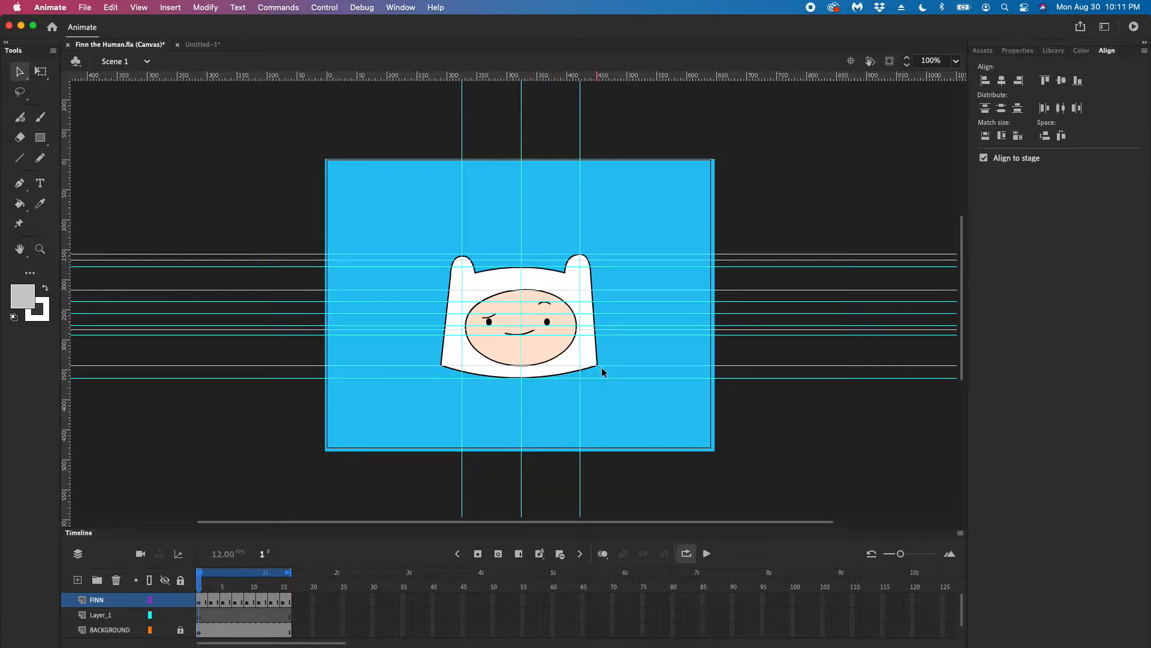
key("super+z")
key("super+z")
key("super+z")
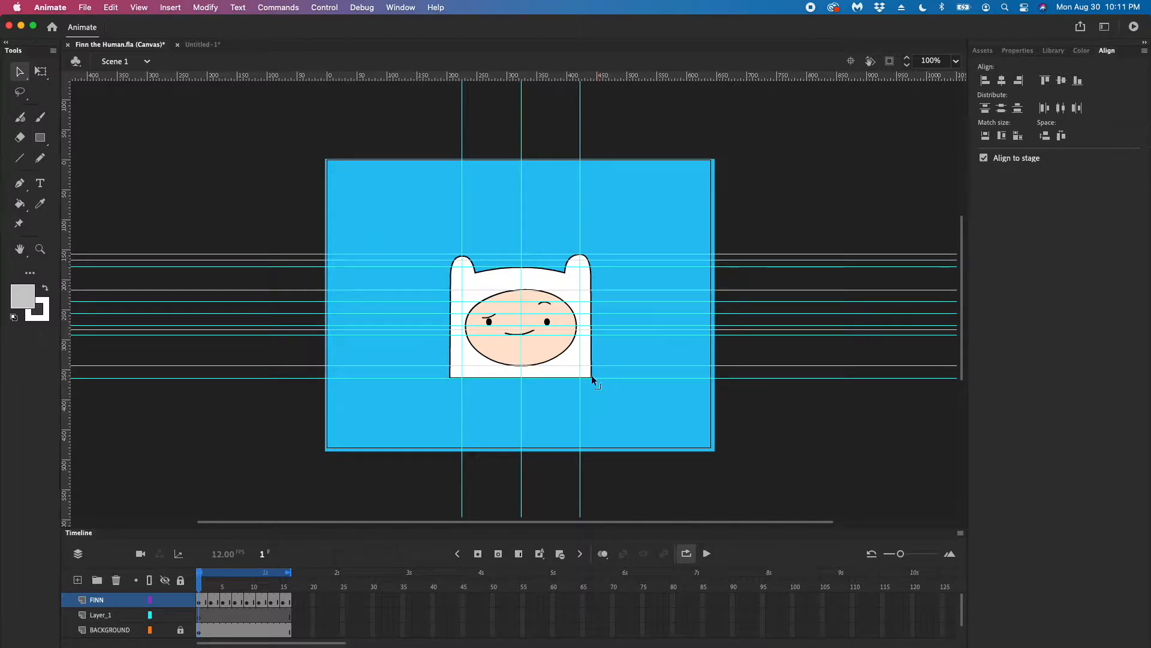
Switch to the Untitled-1 document and scrub through its head-view frames, ending on the front view at frame 1
left_click(195, 46)
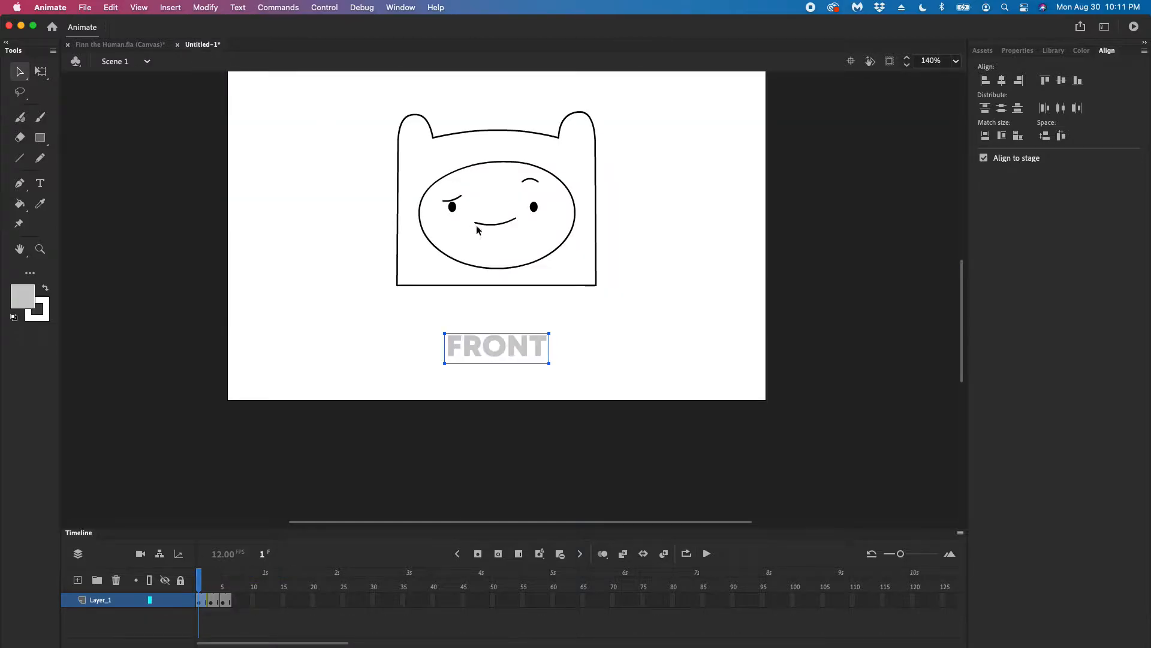
left_click(326, 314)
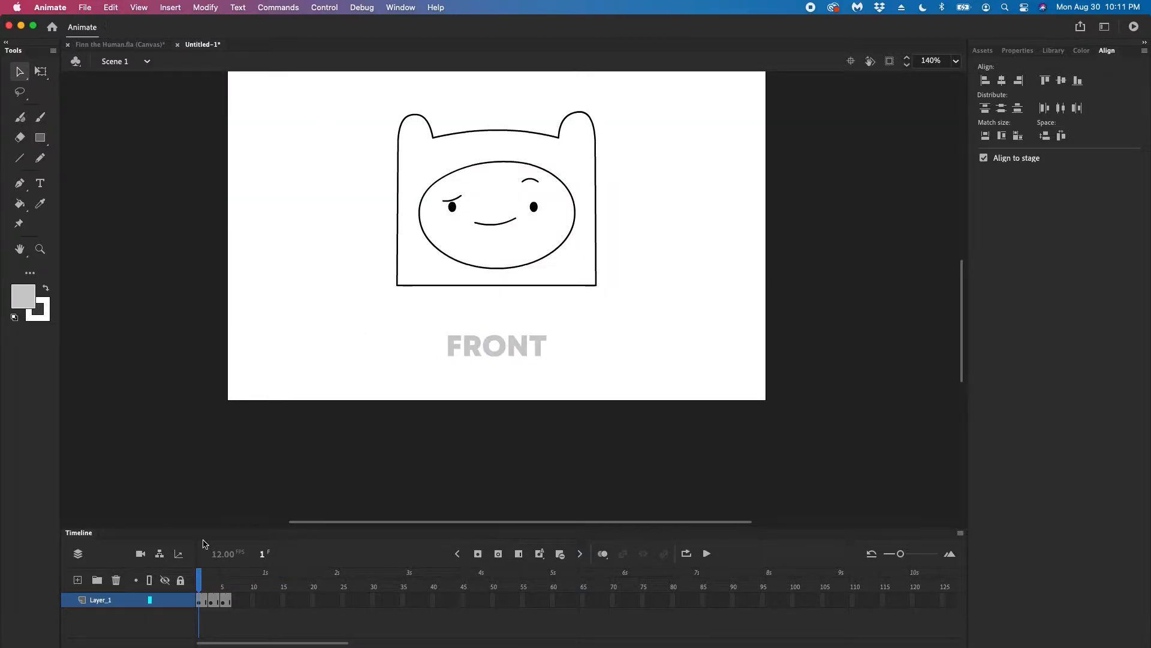
mouse_move(201, 576)
left_mouse_down()
mouse_move(231, 579)
mouse_move(181, 581)
mouse_move(219, 587)
left_mouse_up()
left_click(199, 581)
scroll(317, 521, "right", 3)
scroll(317, 520, "up", 2)
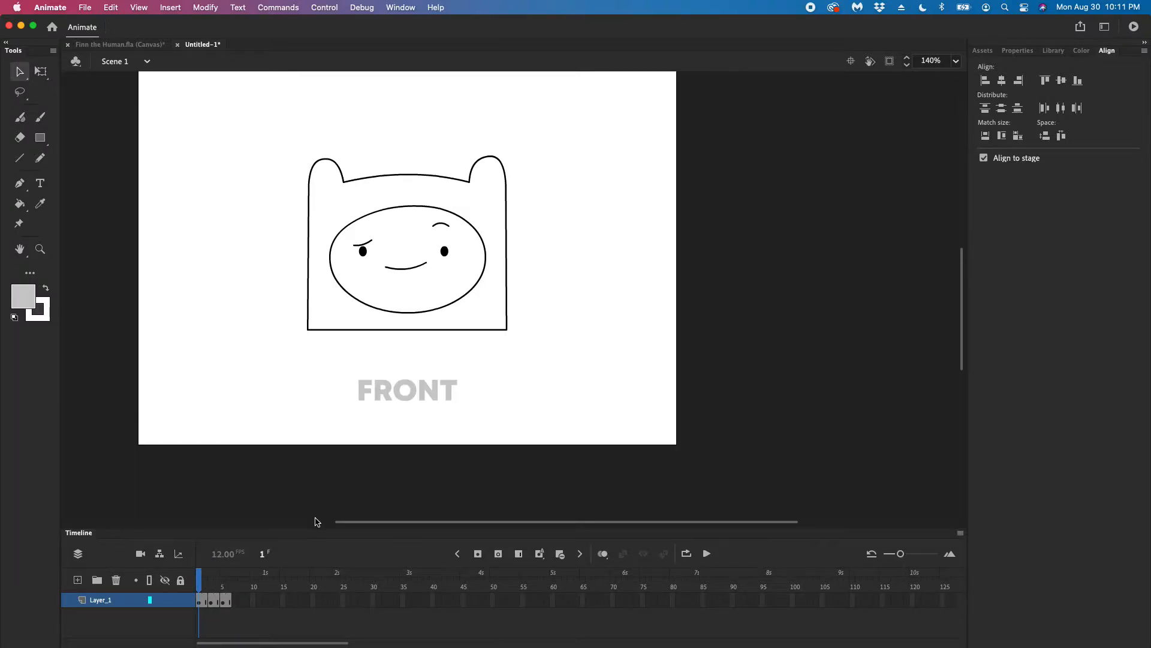
Compare the front view's hood outline with the back view's outline on frame 6, and return to frame 1
mouse_move(204, 576)
left_mouse_down()
mouse_move(228, 577)
mouse_move(199, 577)
left_mouse_up()
left_click(346, 328)
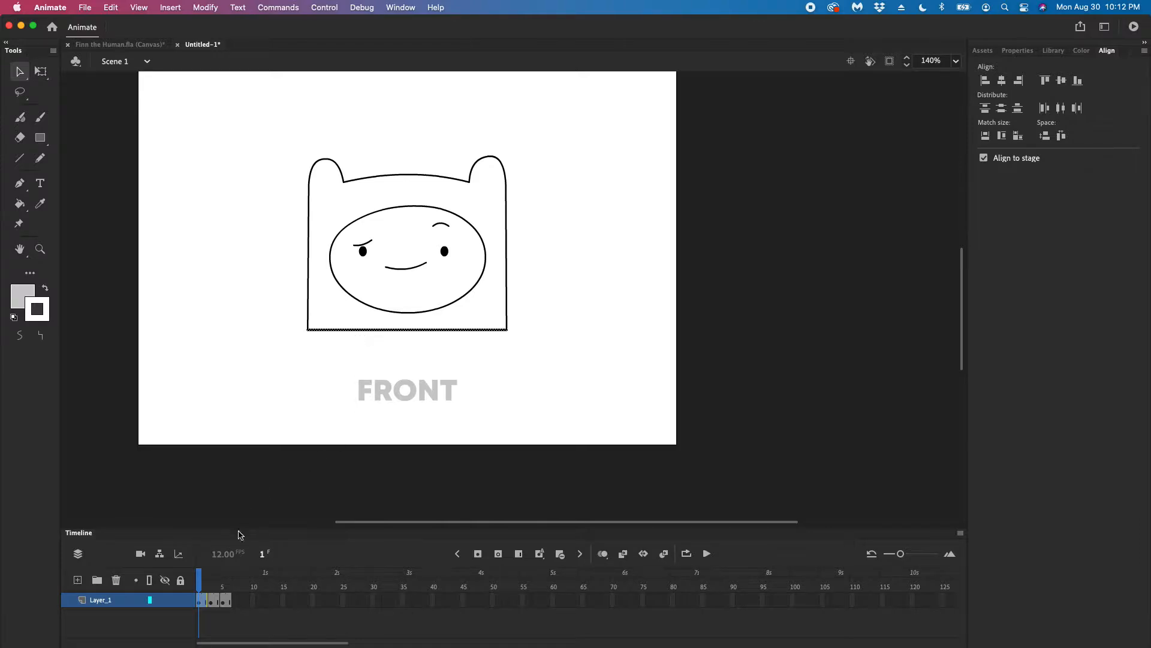
left_click_drag(201, 575, 229, 576)
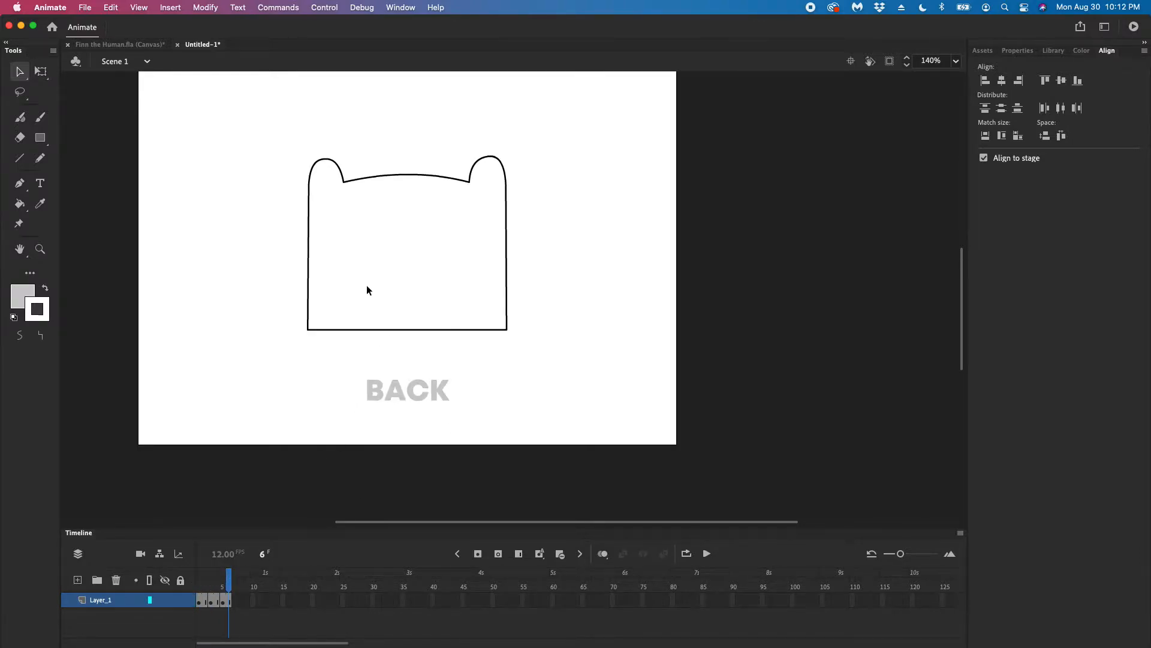
double_click(406, 176)
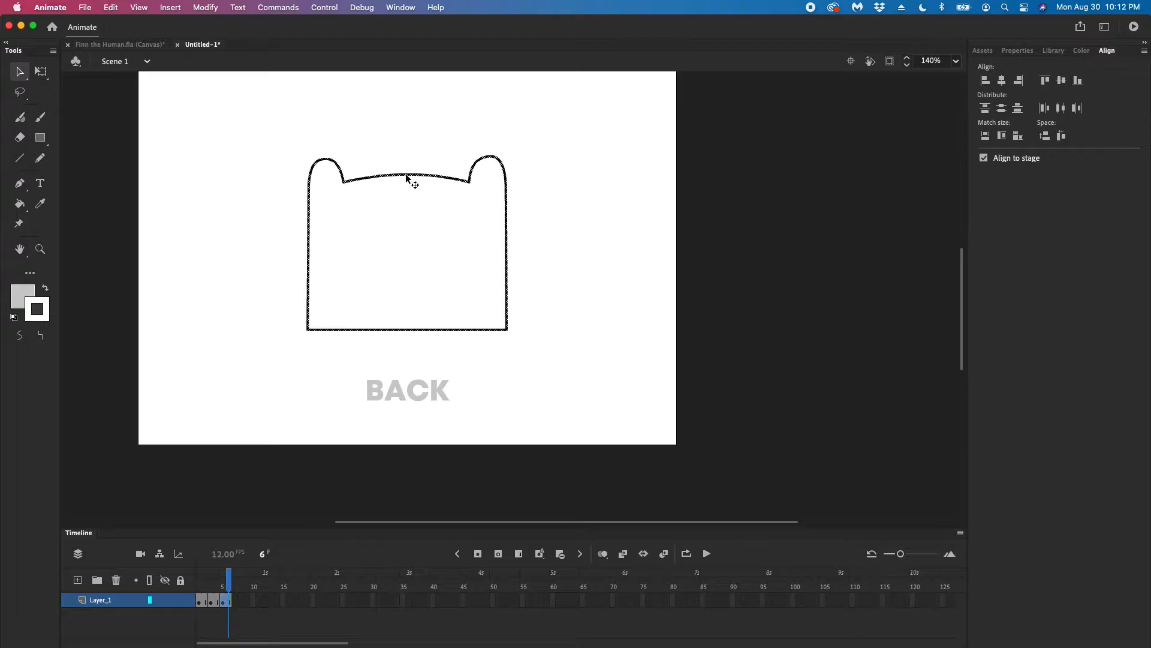
right_click(421, 176)
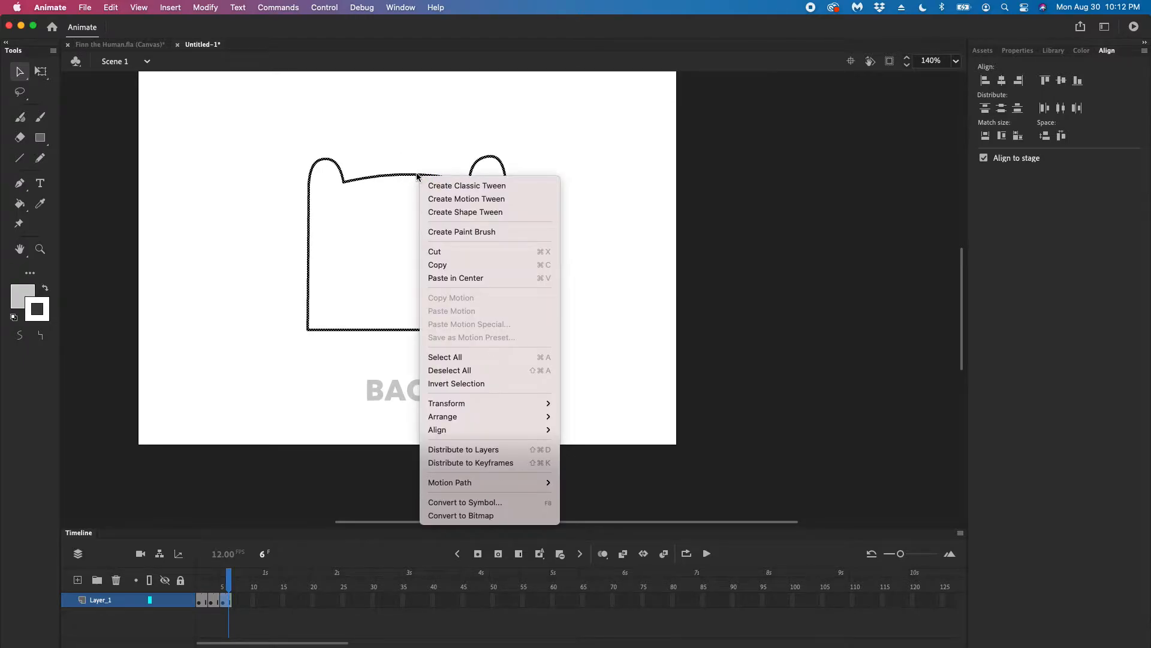
left_click(391, 170)
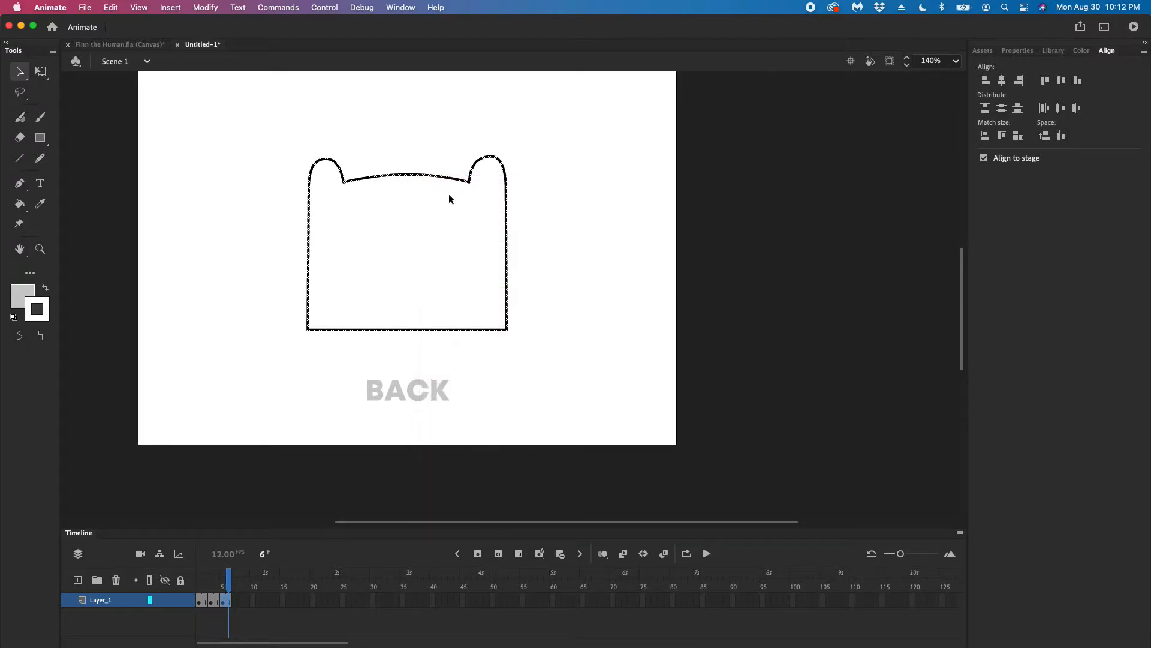
left_click_drag(226, 580, 198, 580)
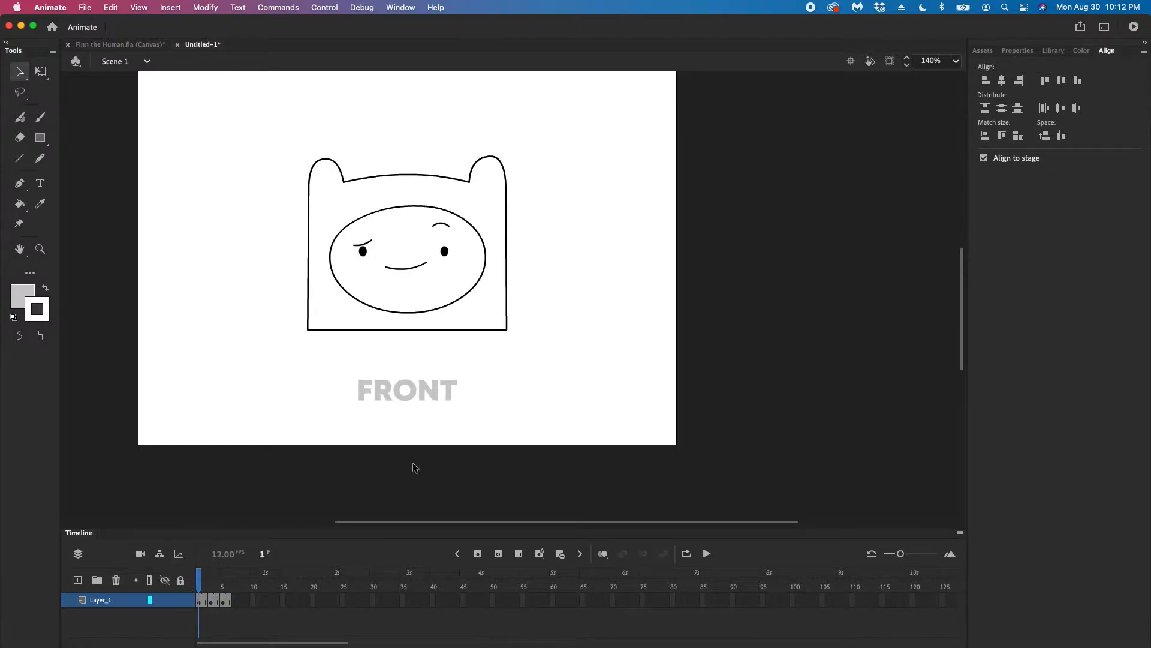
Show the rulers around the stage with the front view on frame 1
scroll(456, 199, "right", 3)
scroll(433, 204, "up", 2)
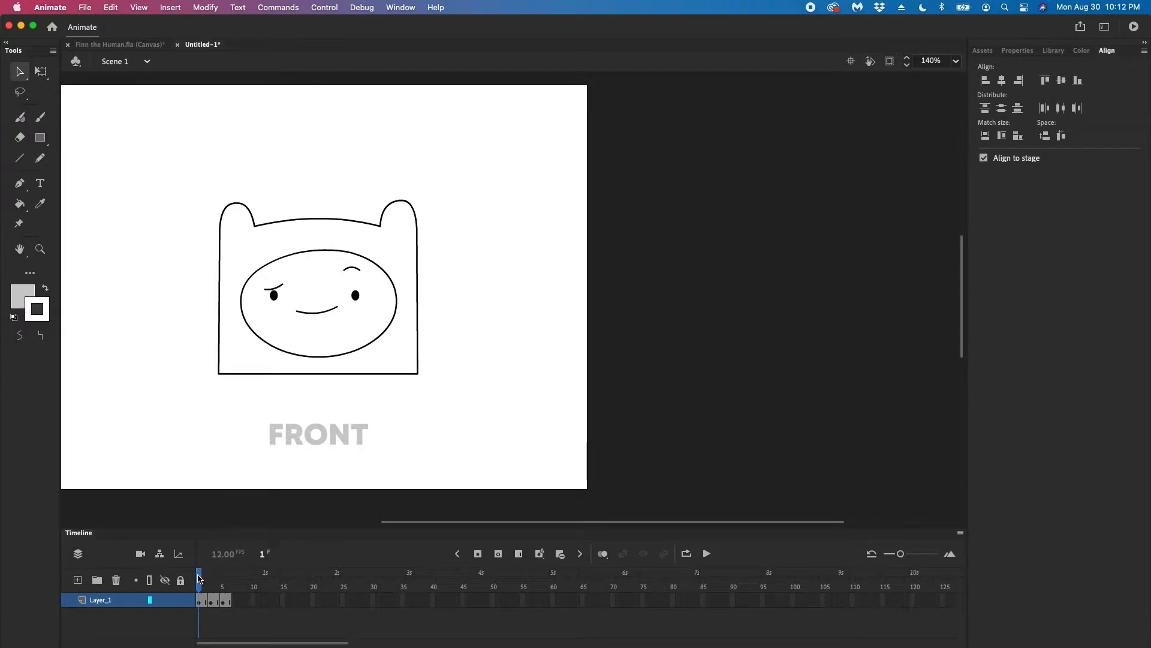
mouse_move(200, 579)
left_mouse_down()
mouse_move(226, 577)
mouse_move(185, 577)
mouse_move(226, 577)
mouse_move(171, 577)
left_mouse_up()
right_click(488, 211)
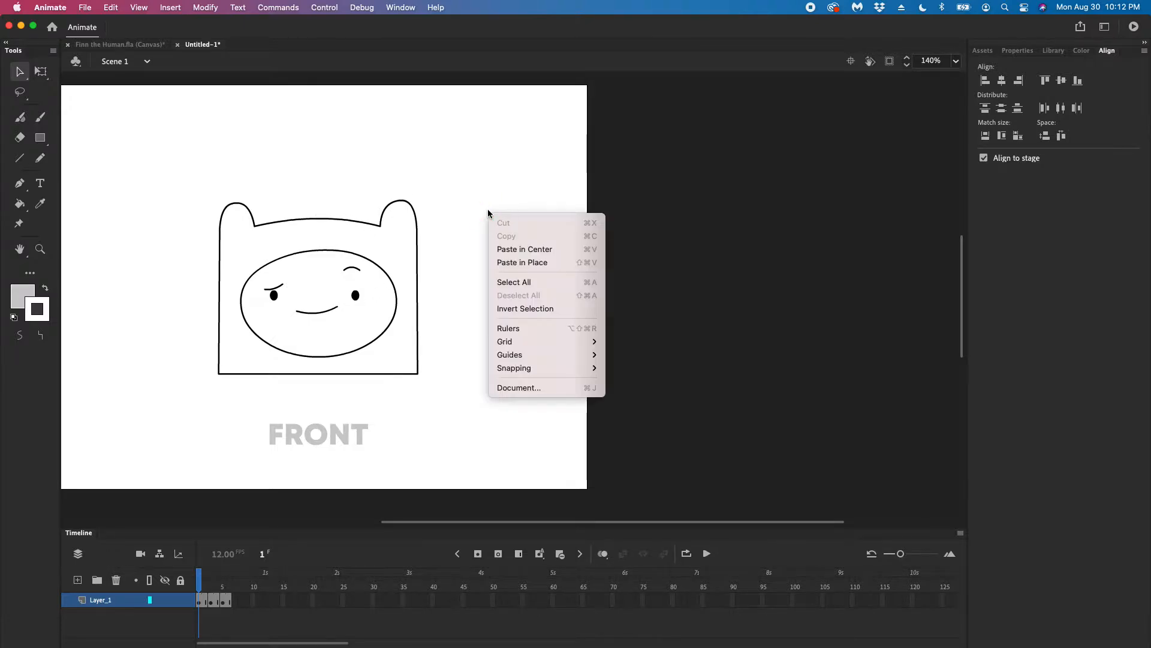
left_click(525, 330)
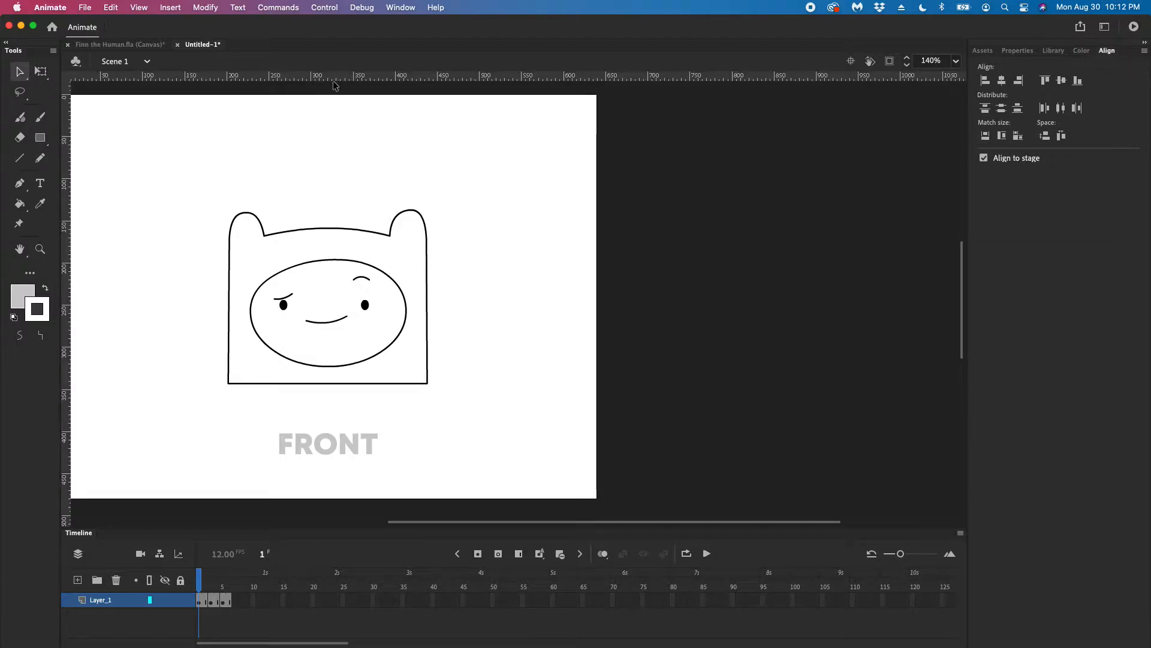
Add horizontal guides at the ear tips, the hood's bottom edge, the face's top and bottom, and the top of the head's curve
left_click_drag(334, 84, 345, 213)
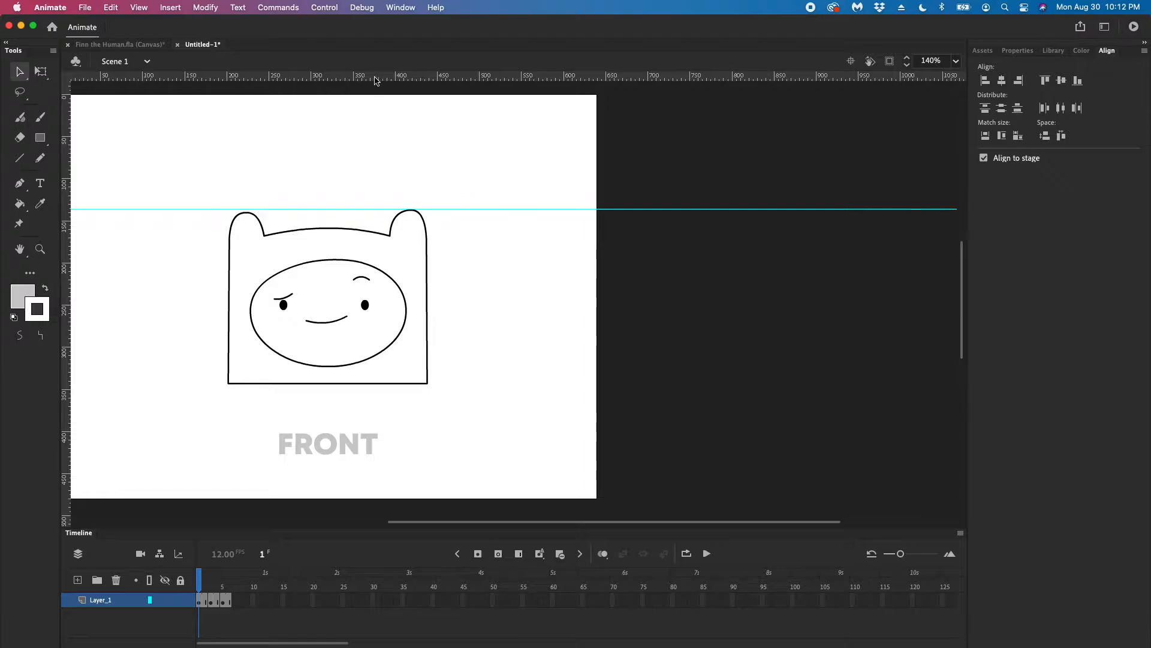
left_click_drag(375, 81, 373, 388)
key("ctrl+Up")
left_click(848, 211)
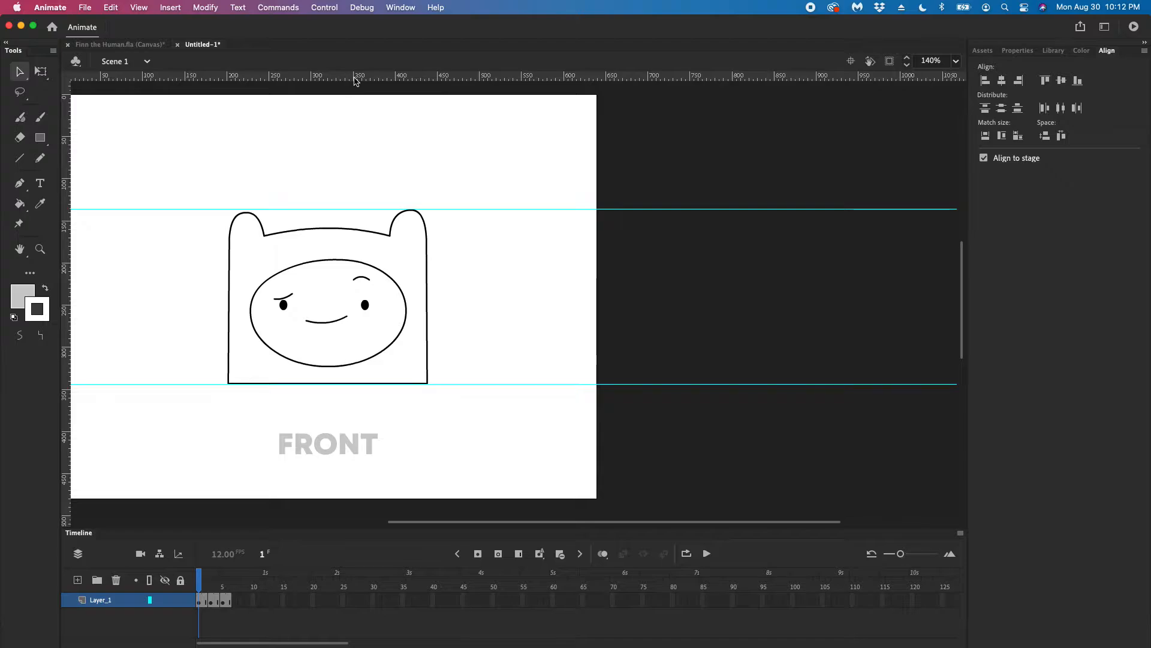
left_click_drag(355, 81, 376, 262)
left_click_drag(368, 77, 367, 367)
left_click_drag(358, 77, 370, 228)
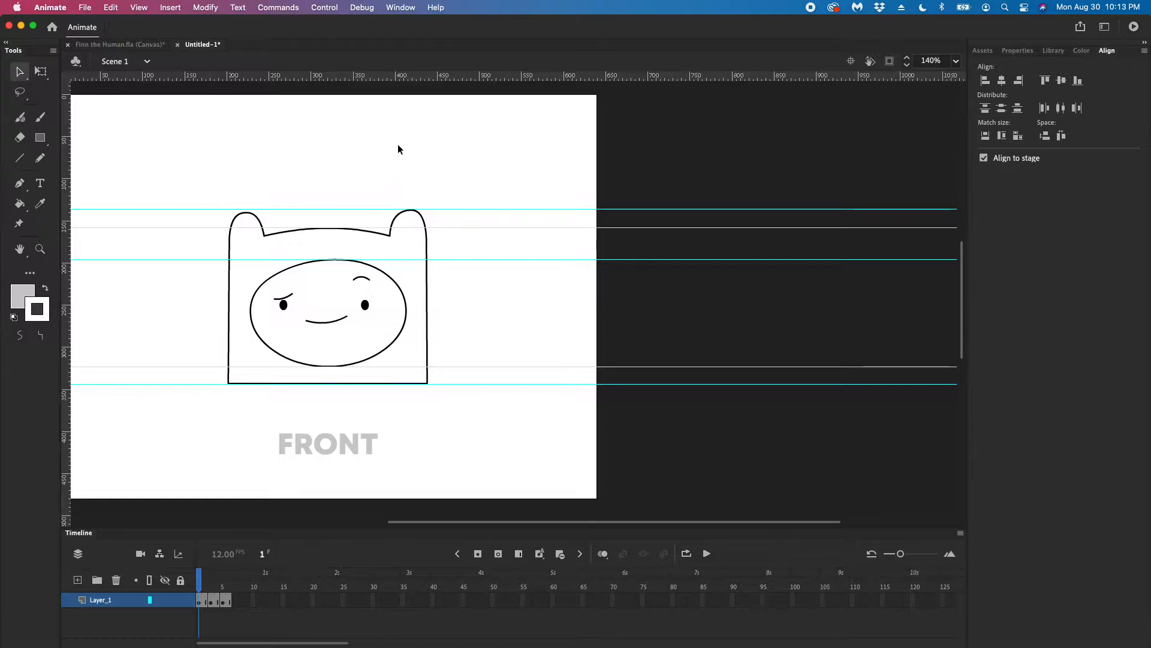
Add horizontal guides through the face's middle, at the mouth's upper and lower extents, and at each eyebrow
left_click_drag(389, 78, 403, 312)
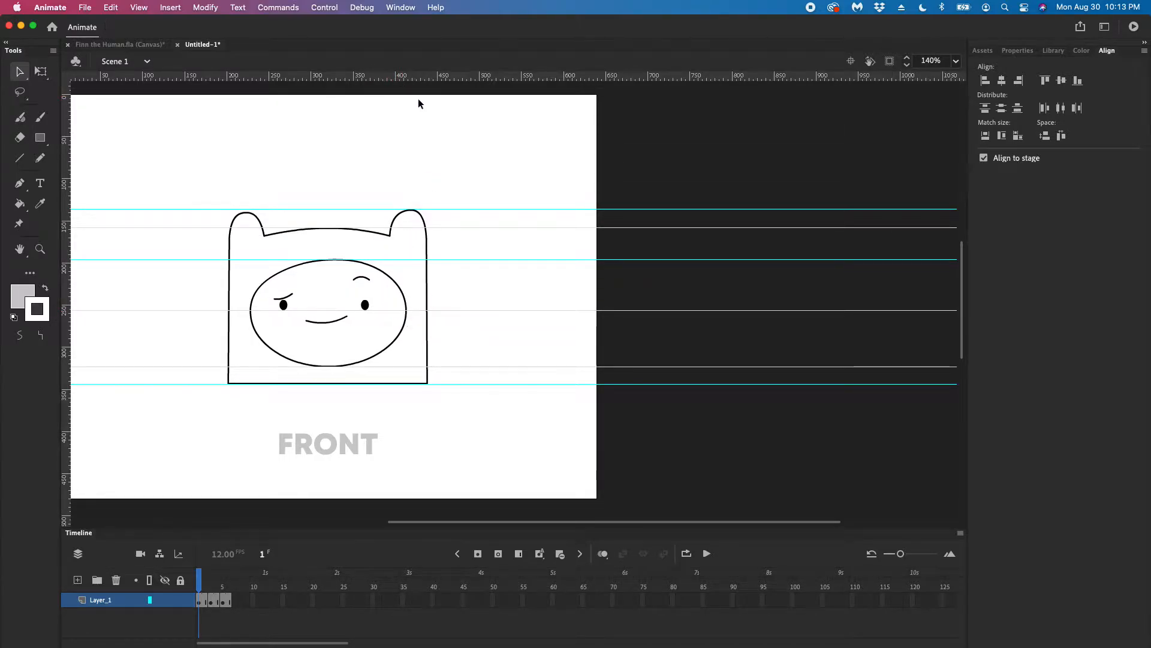
left_click_drag(418, 80, 410, 319)
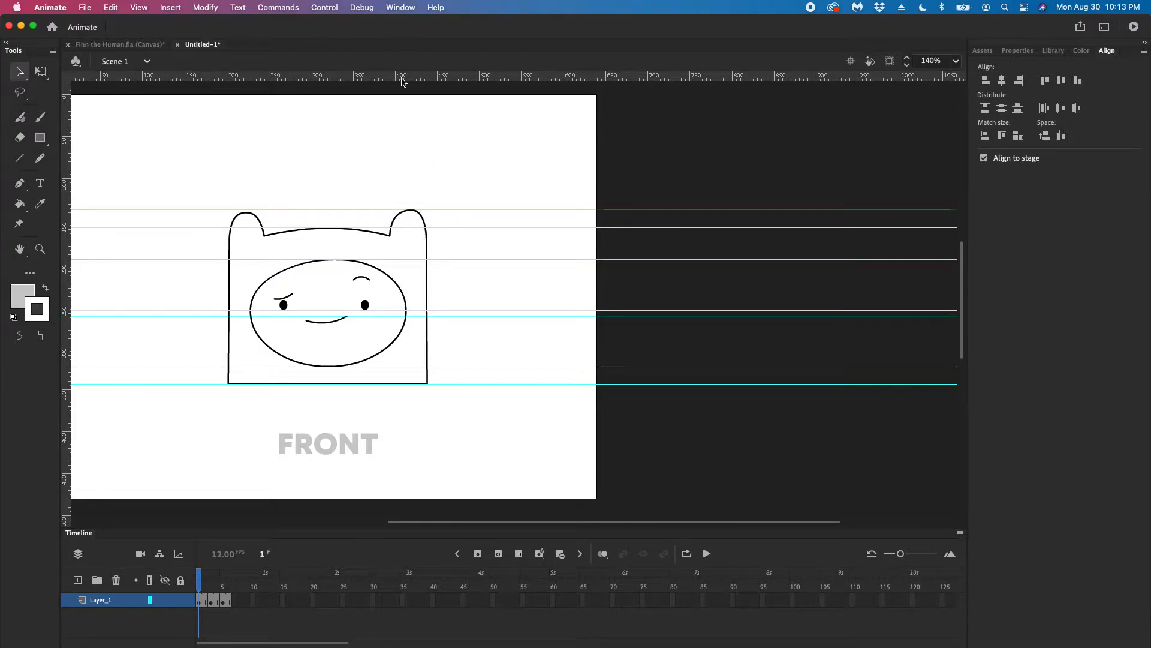
left_click_drag(402, 82, 400, 325)
left_click_drag(425, 78, 434, 277)
left_click_drag(403, 80, 397, 293)
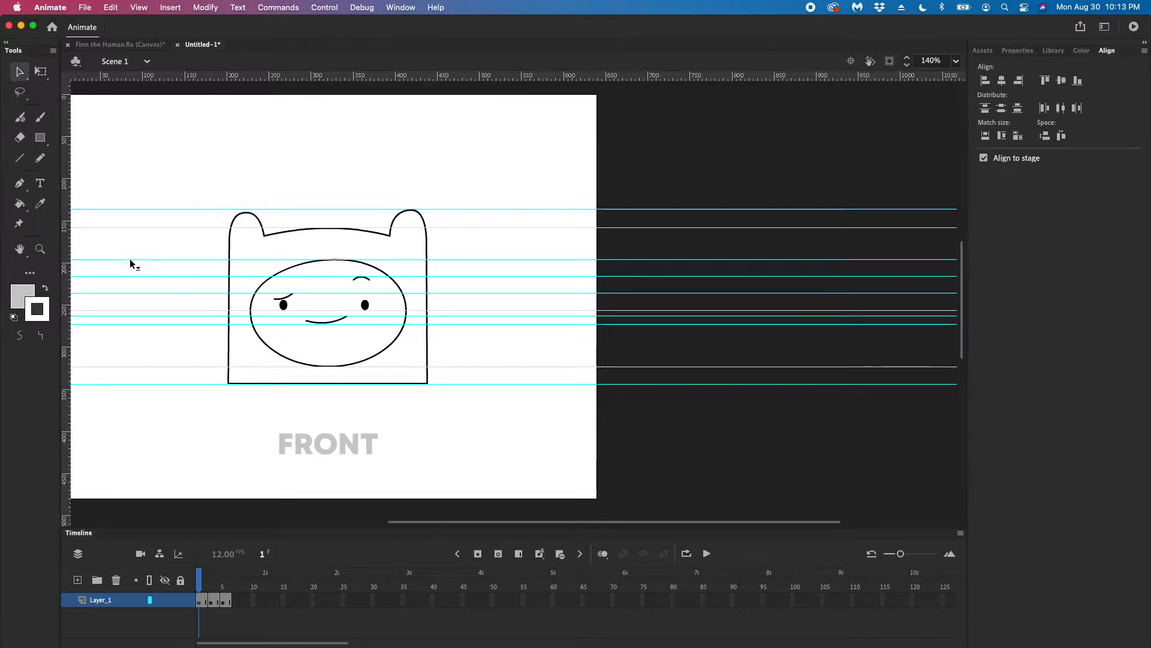
Add vertical guides along both outer sides of the hood and near the inner edge of each ear
left_click_drag(68, 276, 230, 280)
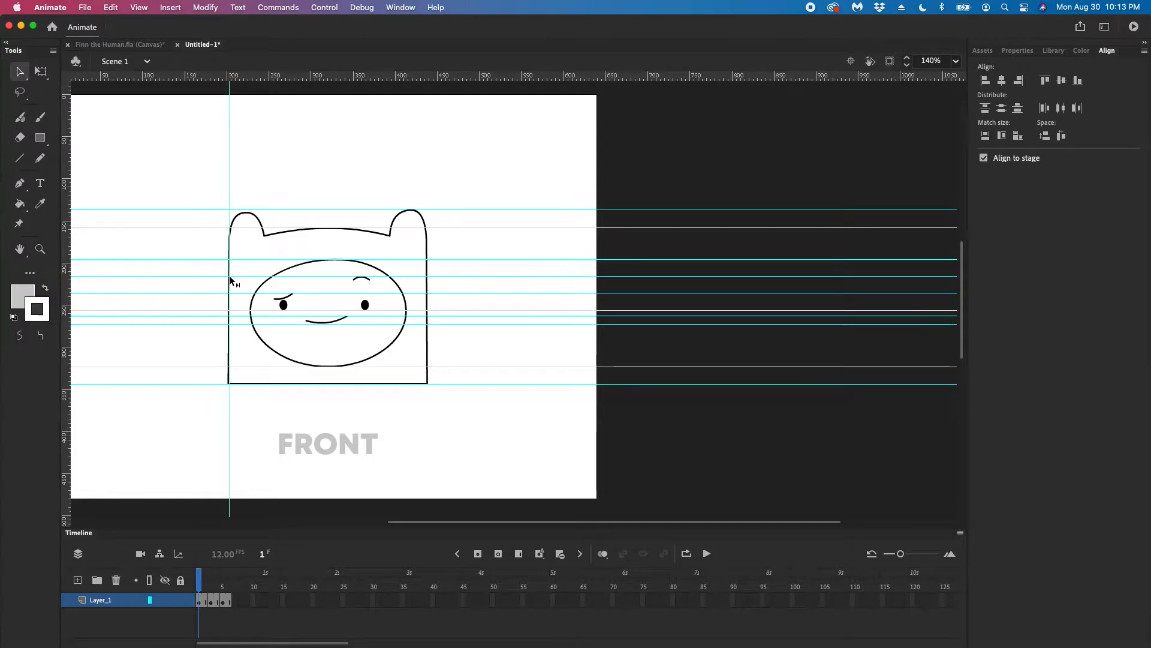
left_click_drag(66, 277, 427, 318)
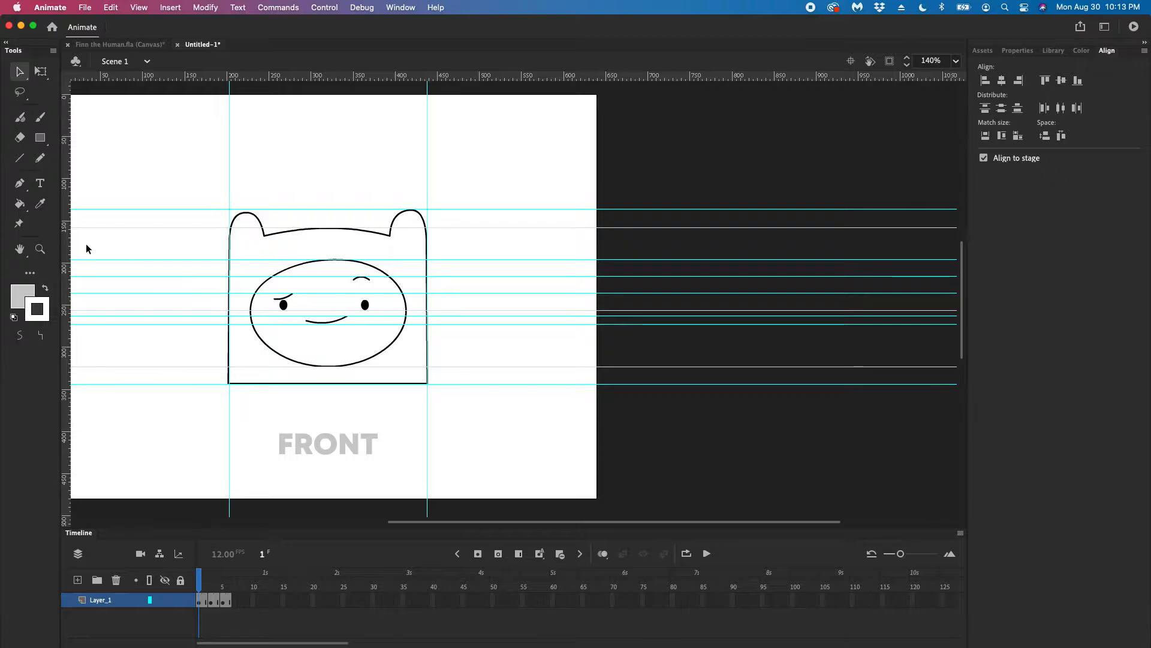
left_click_drag(66, 246, 259, 263)
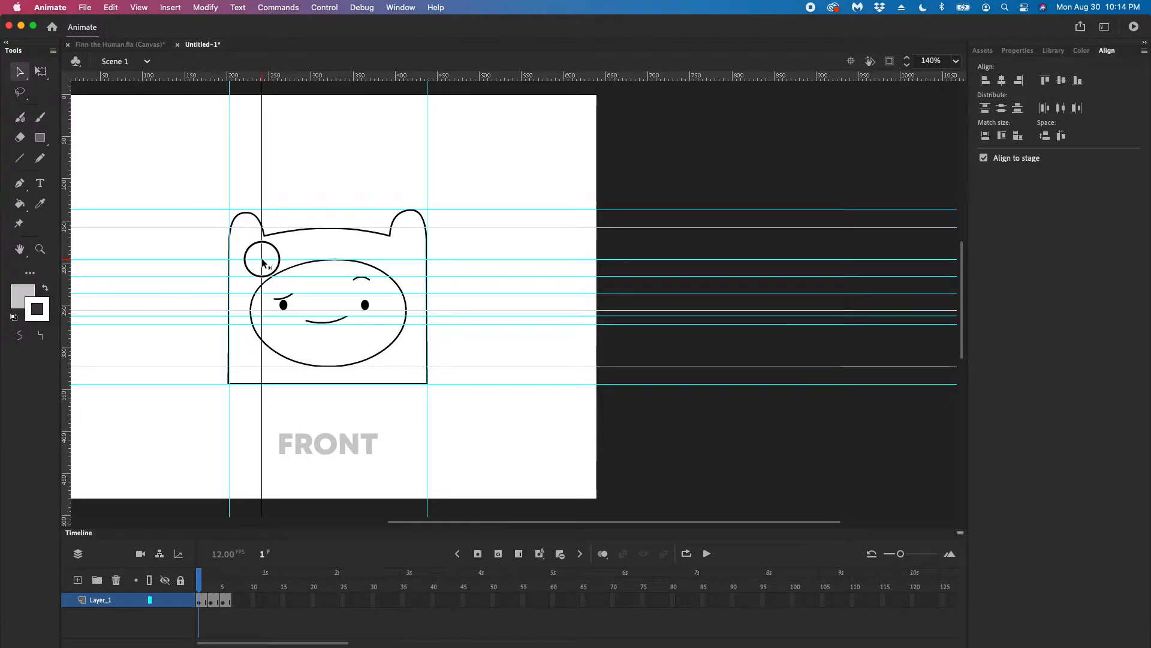
left_click_drag(259, 262, 260, 262)
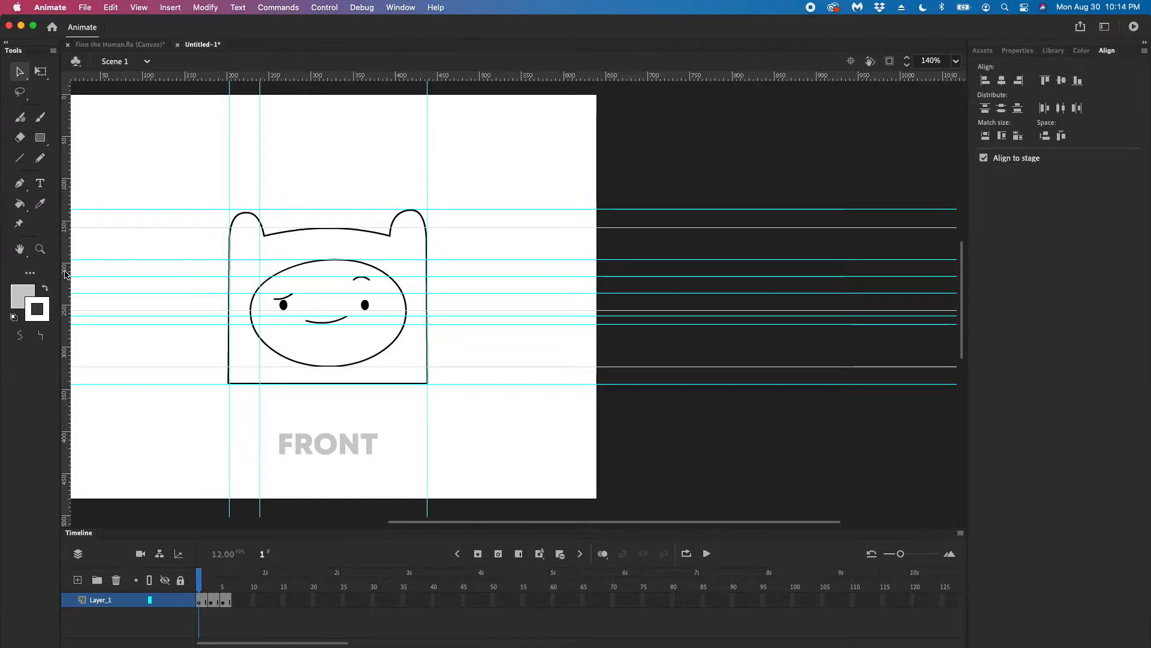
left_click_drag(67, 274, 395, 309)
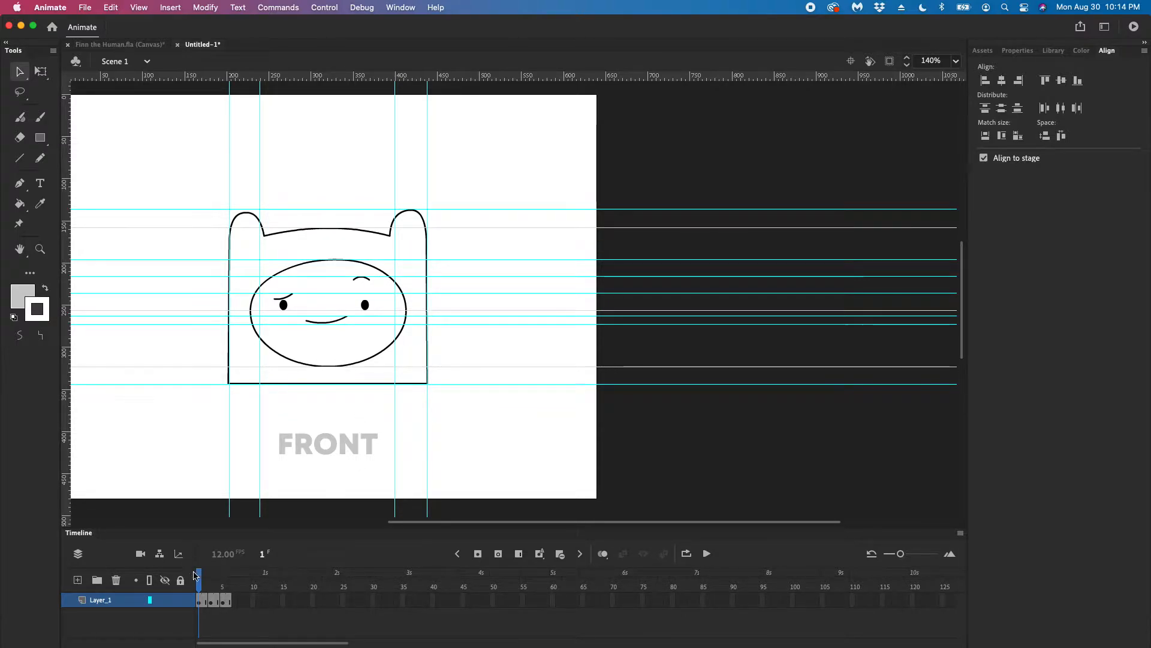
On frame 6, try selecting the back view's hood outline along its bottom guide and along its top curve
left_click_drag(195, 576, 229, 577)
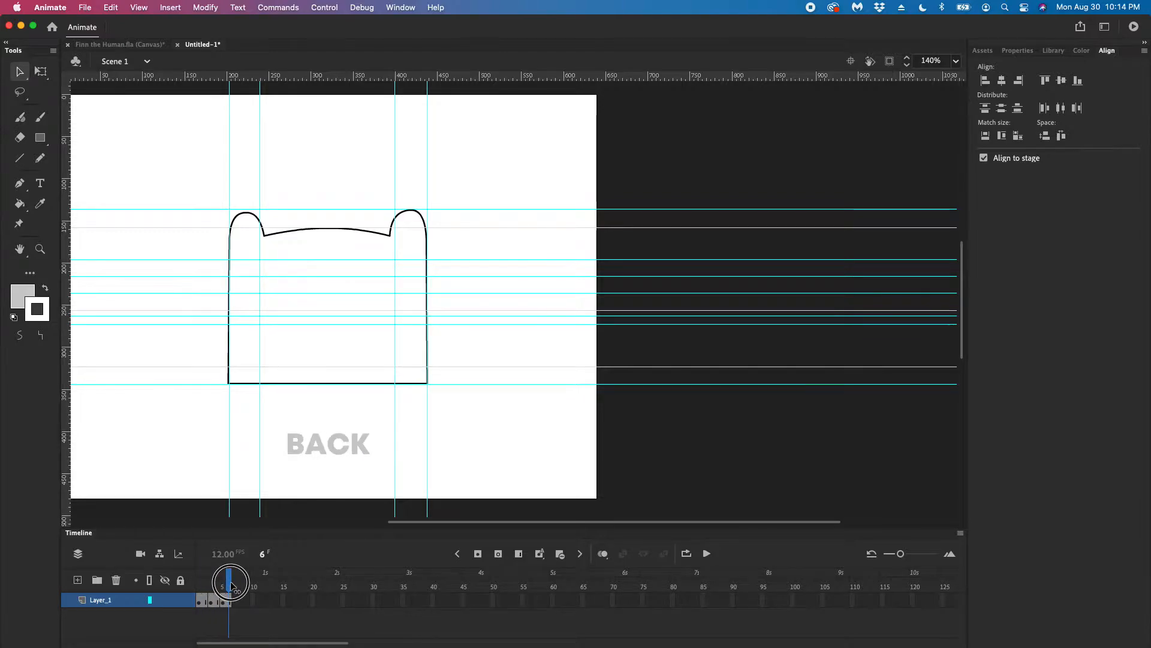
double_click(285, 384)
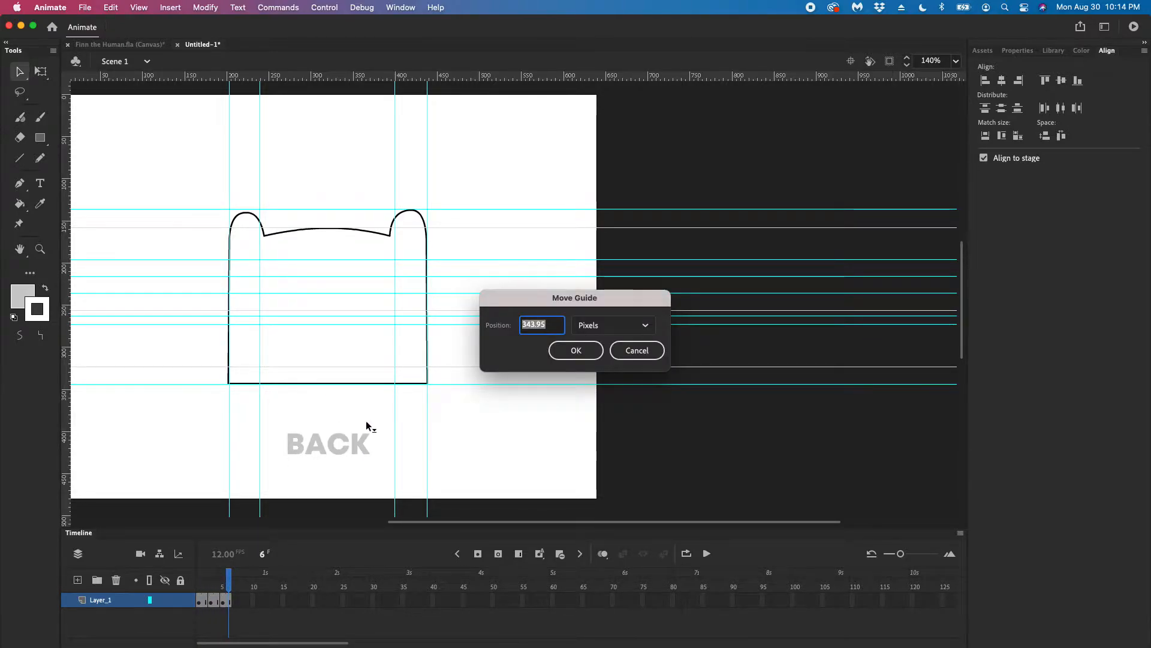
left_click(576, 350)
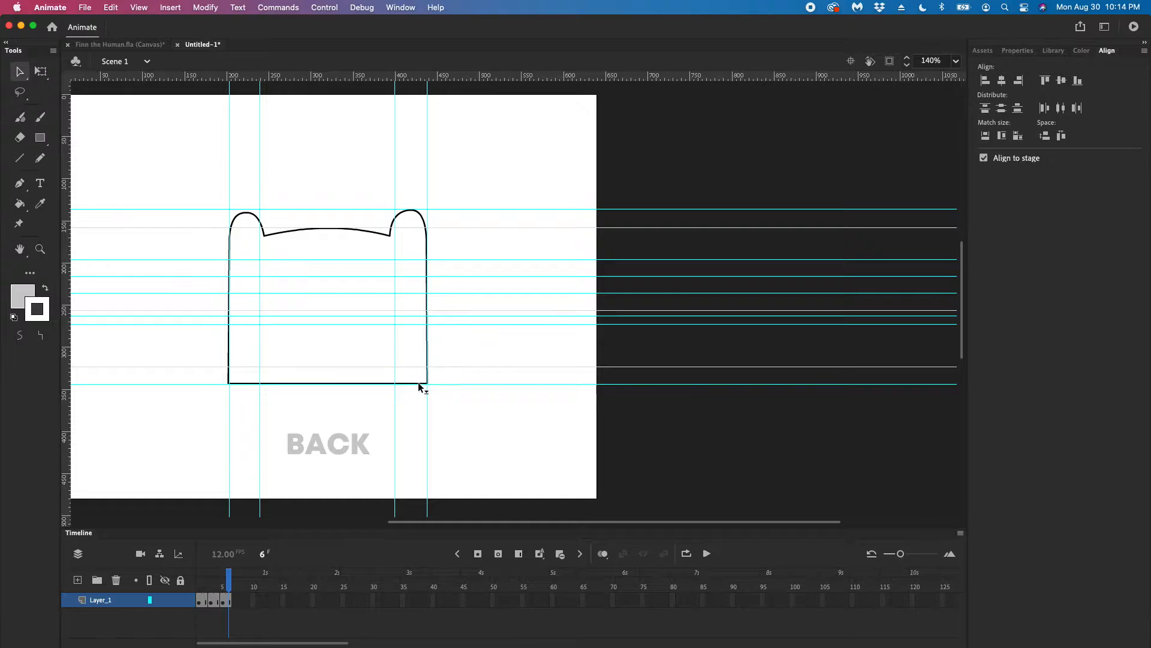
double_click(420, 384)
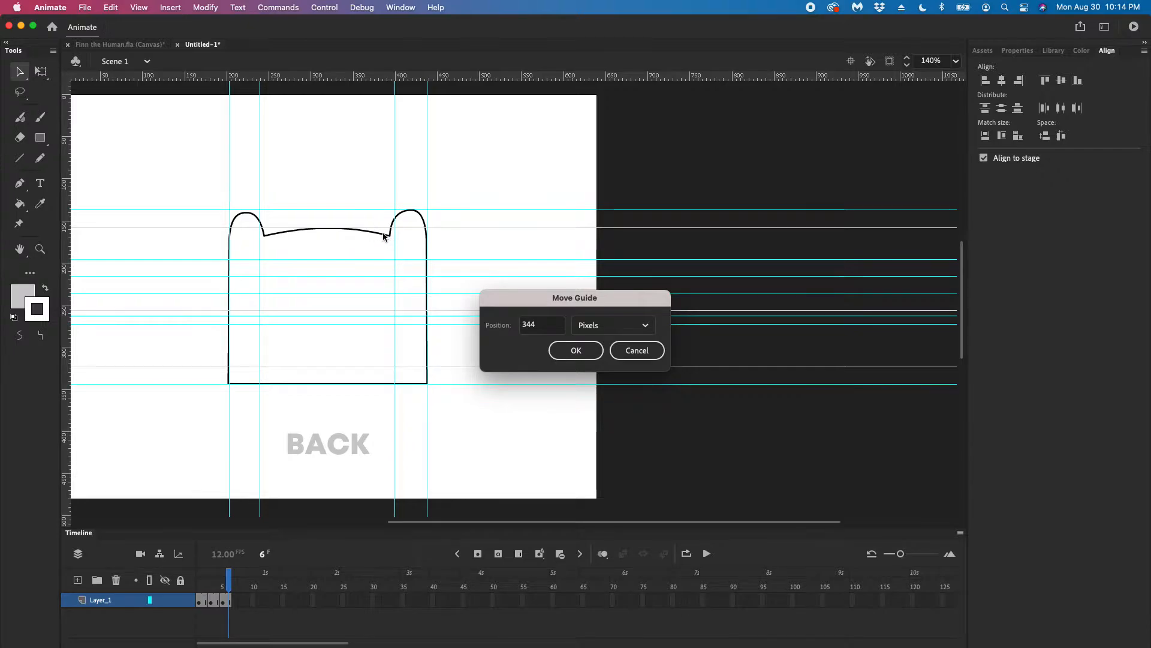
left_click(573, 351)
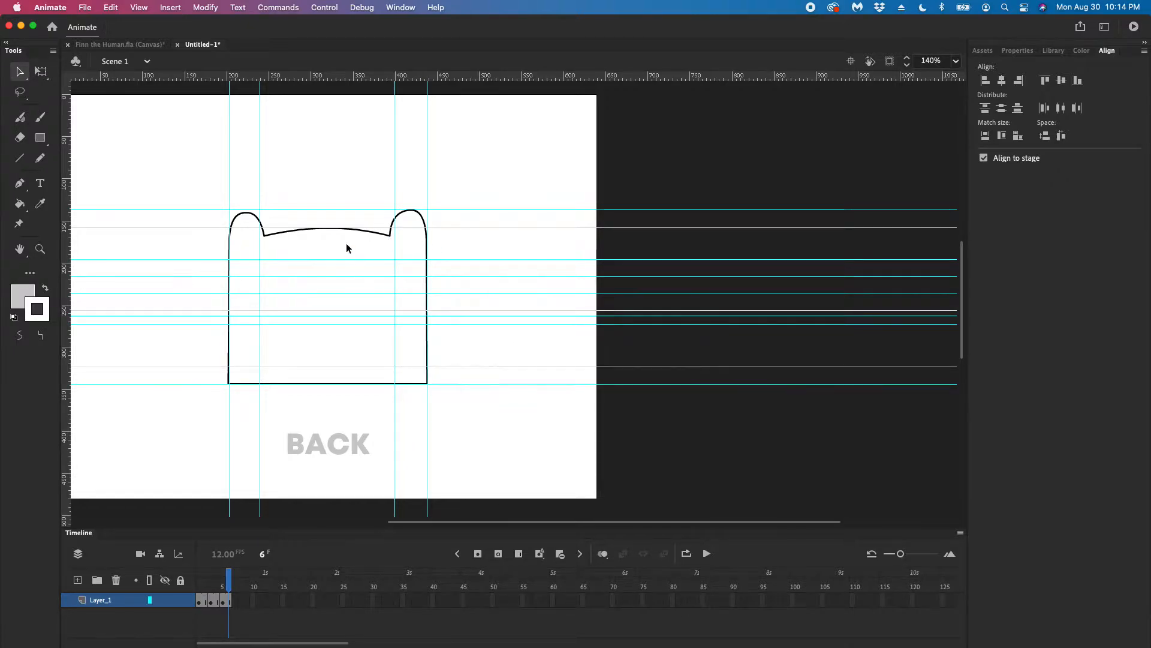
double_click(382, 234)
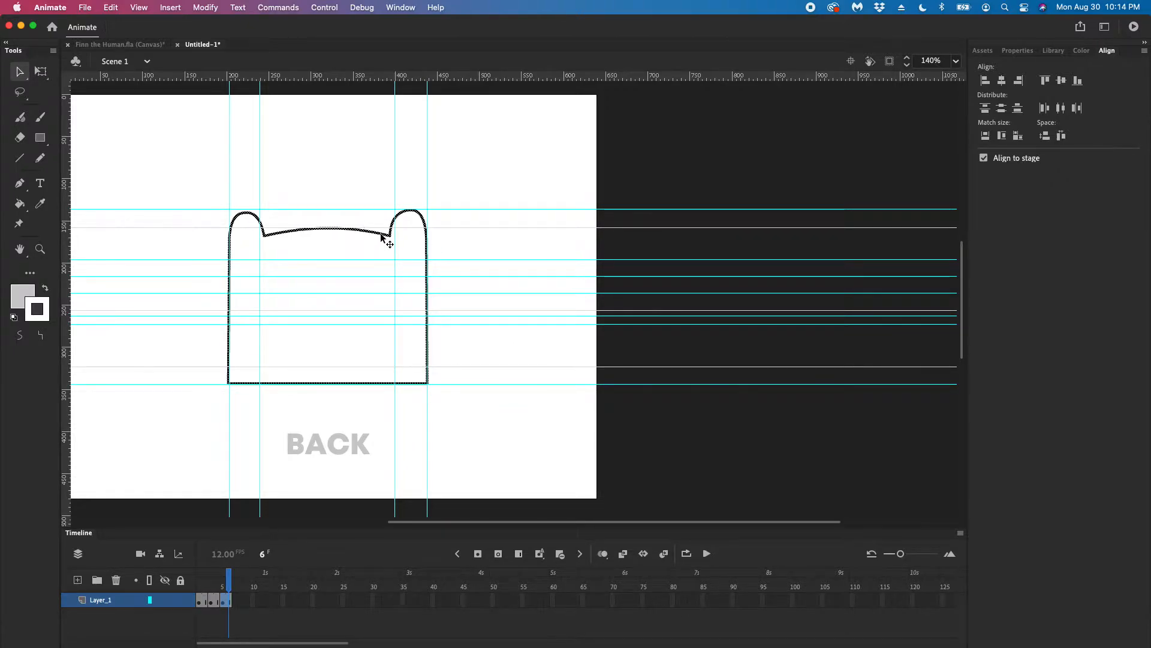
left_click(357, 241)
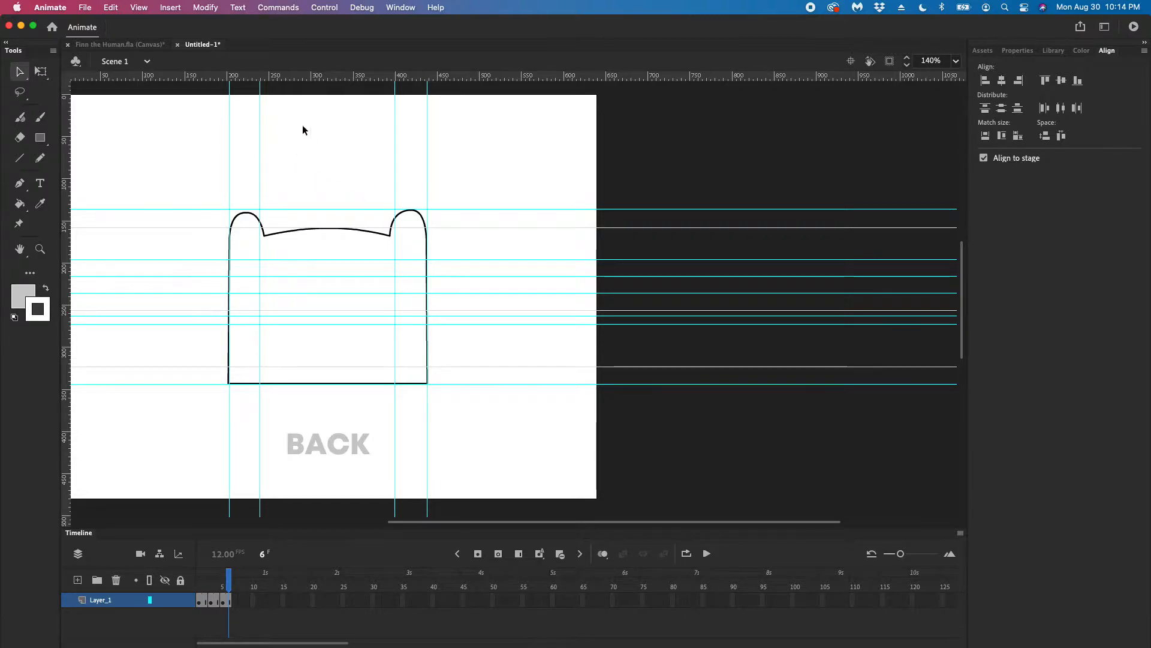
Lock the guides and check that they can no longer be moved on the stage
left_click(139, 7)
mouse_move(193, 138)
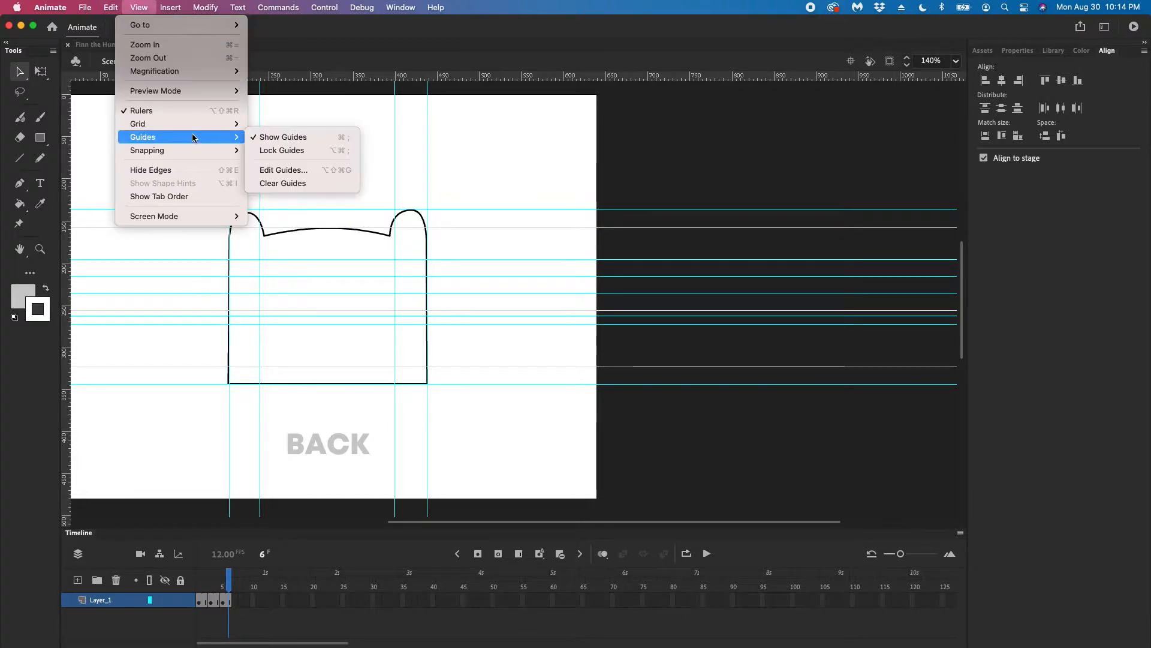
left_click(275, 152)
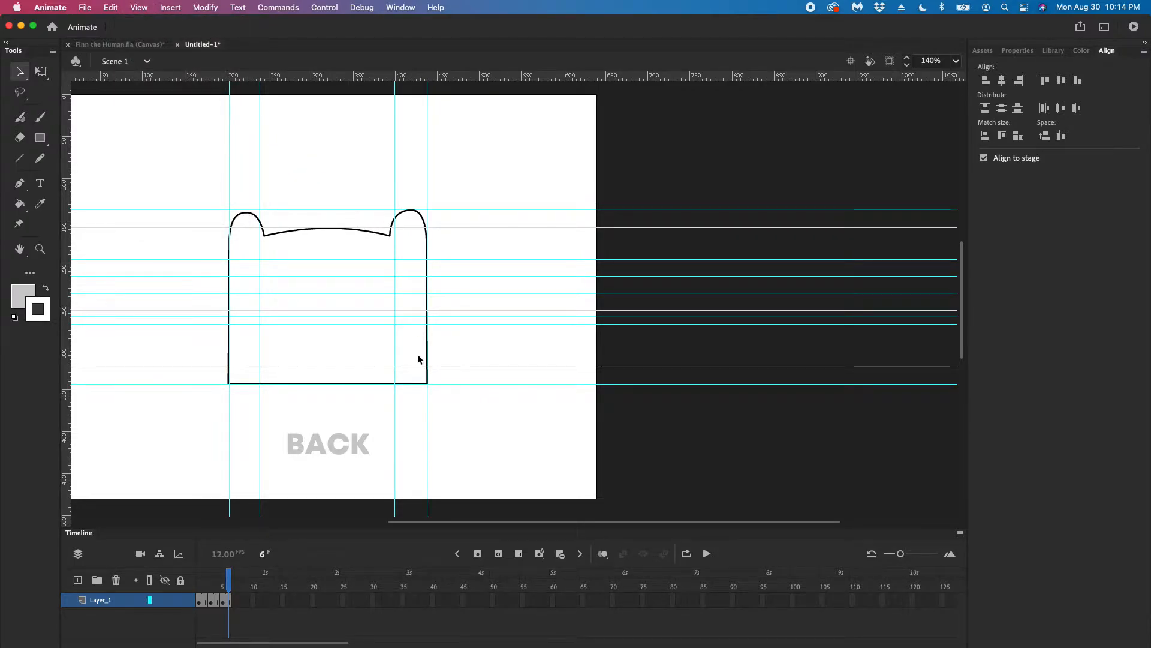
left_click(394, 367)
left_click(391, 367)
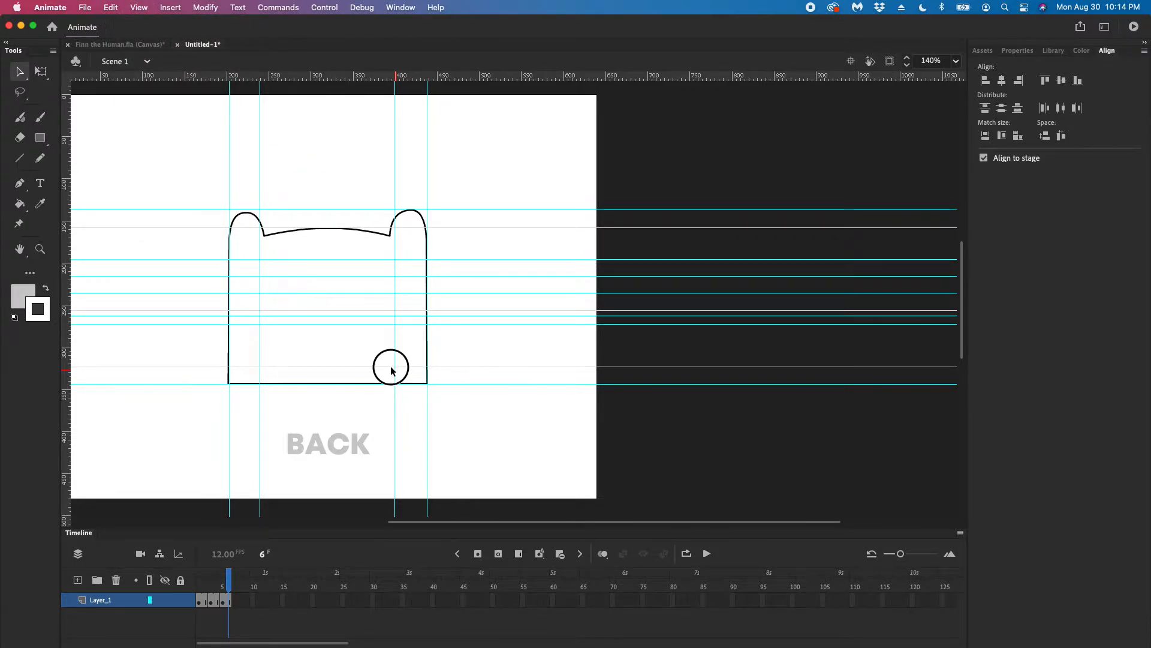
left_click(400, 364)
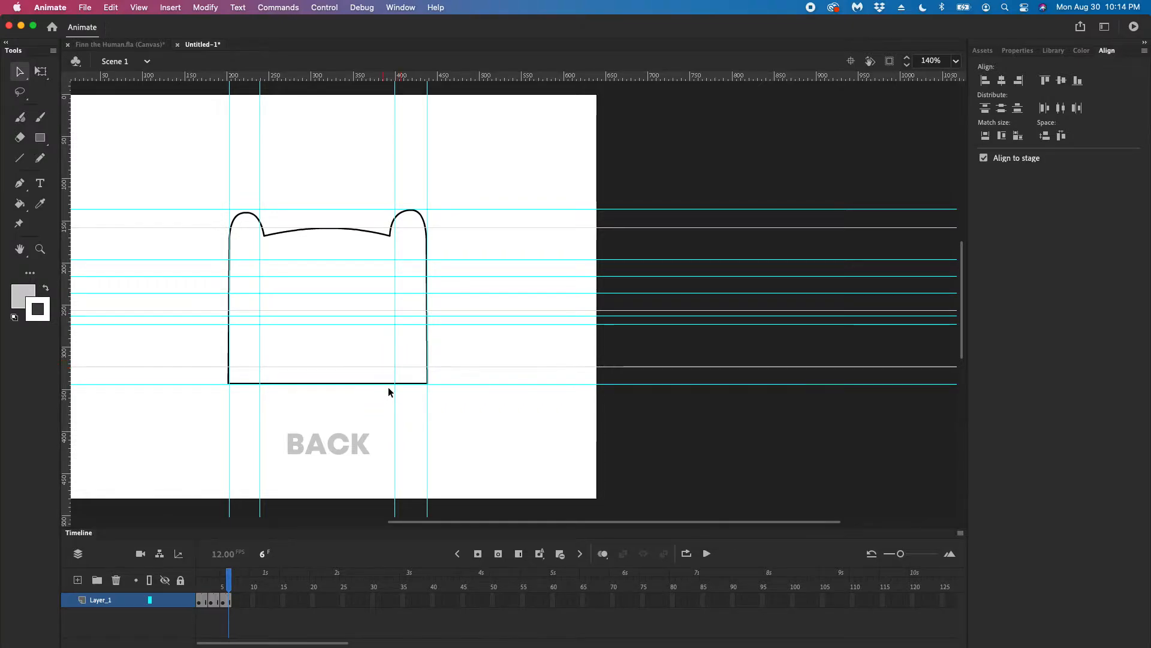
Replace the back view's hood outline with a copy of the front view's hood outline, pasted in place on frame 5
left_click(380, 384)
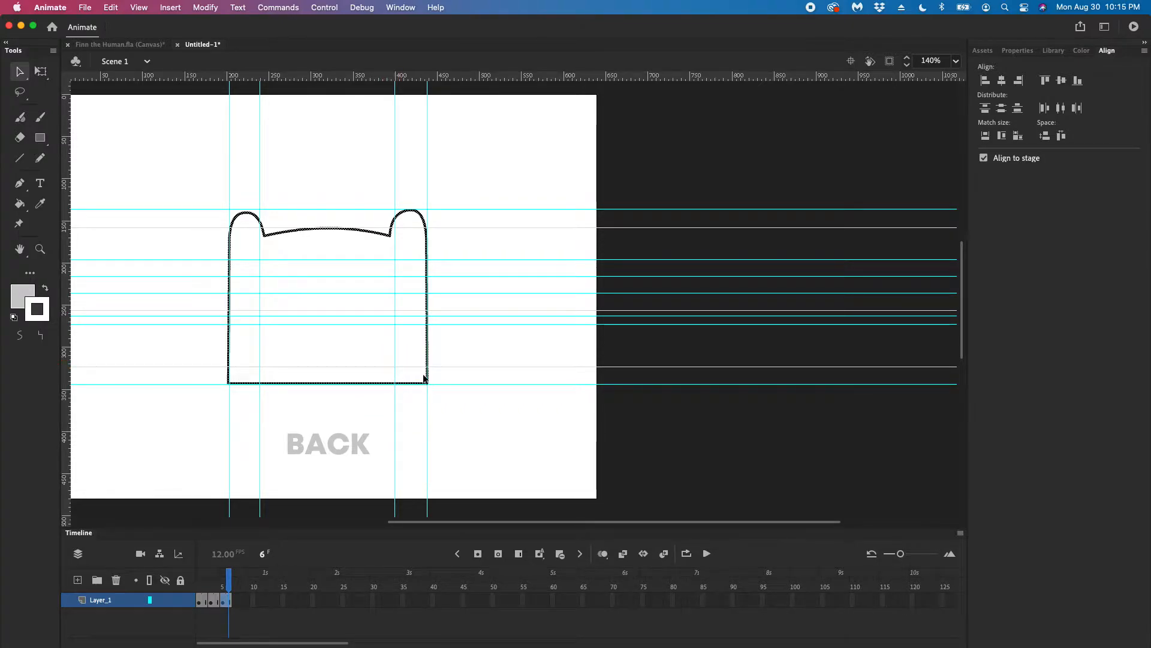
key("Delete")
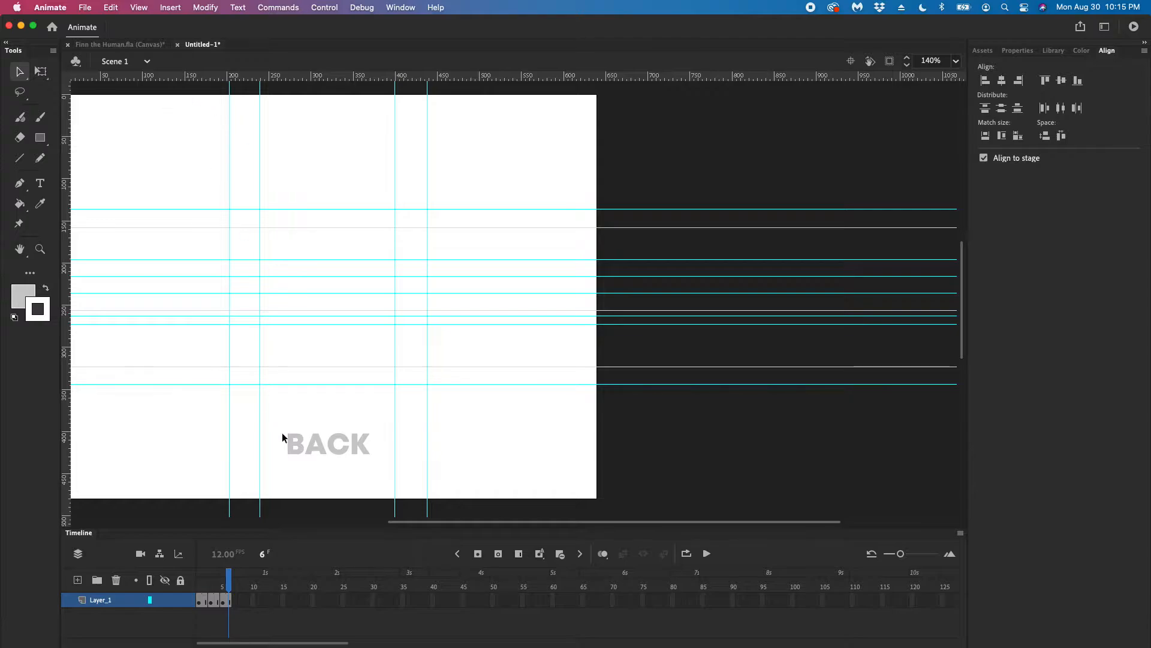
left_click_drag(229, 575, 198, 576)
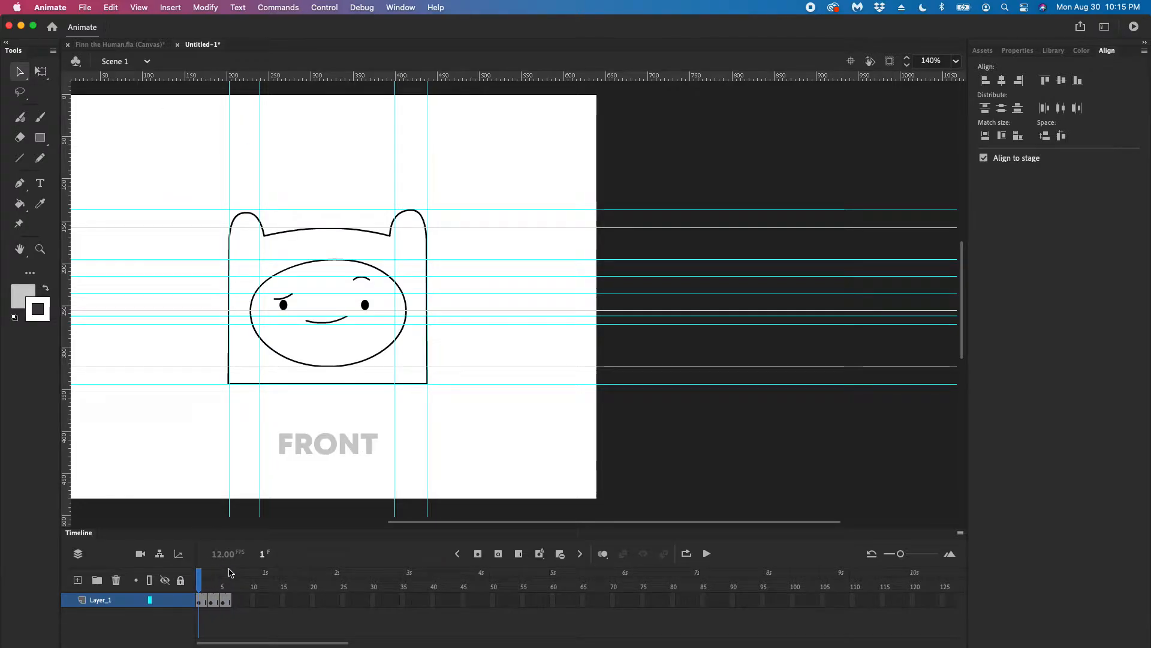
left_click(298, 383)
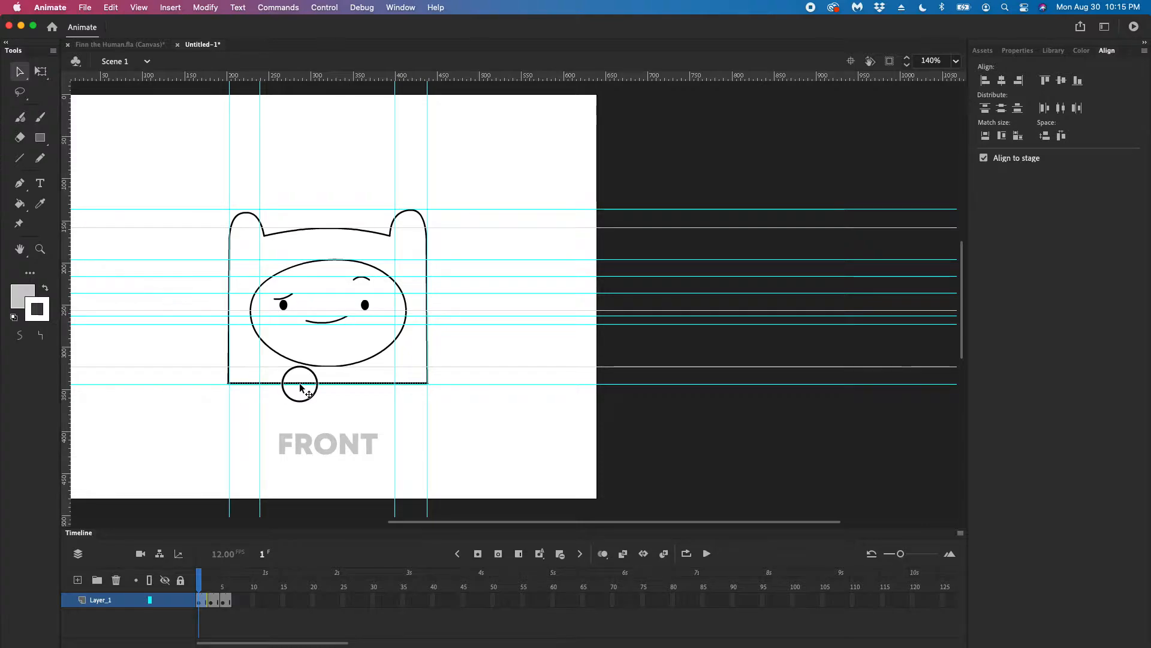
double_click(300, 383)
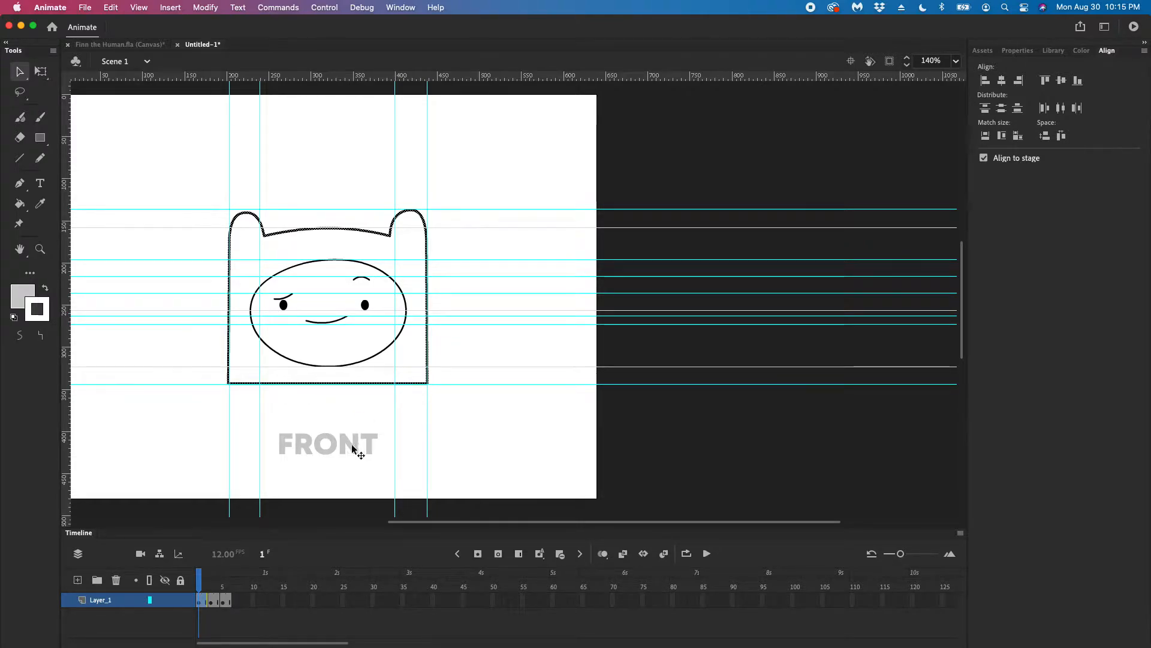
left_click(223, 586)
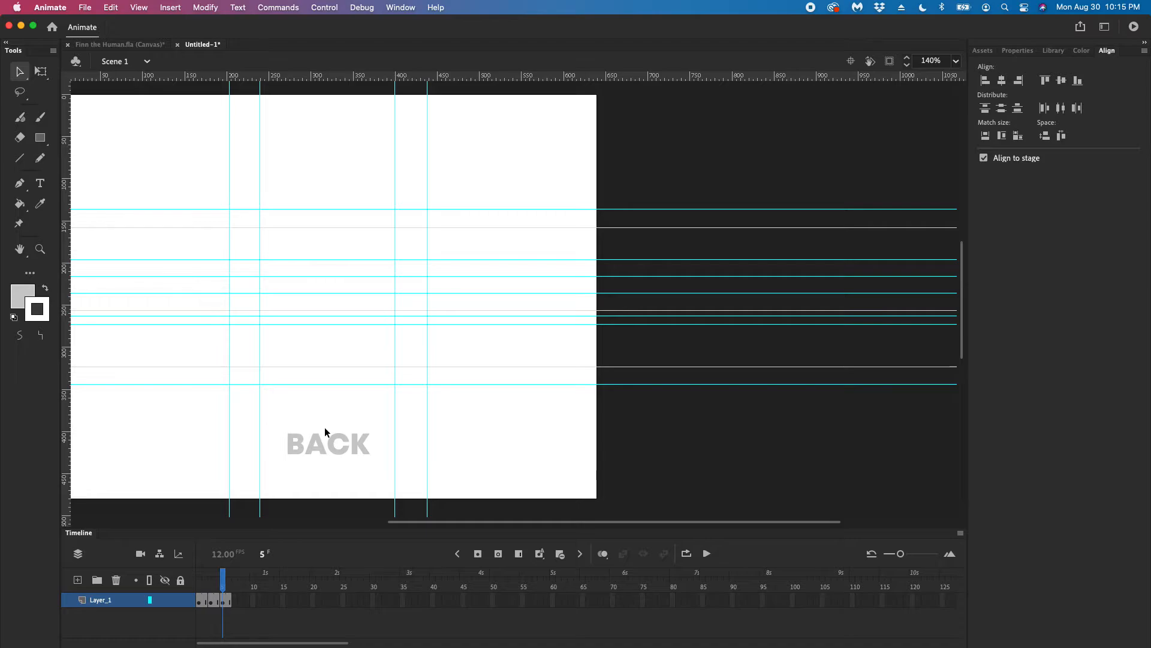
key("super+shift+v")
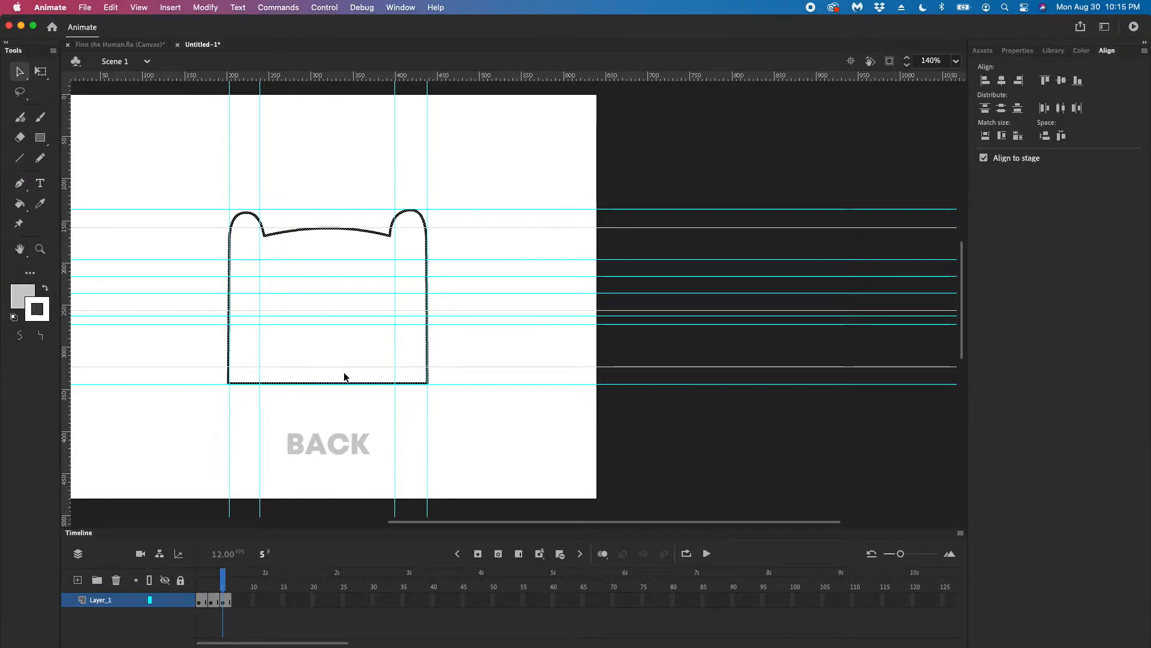
right_click(334, 344)
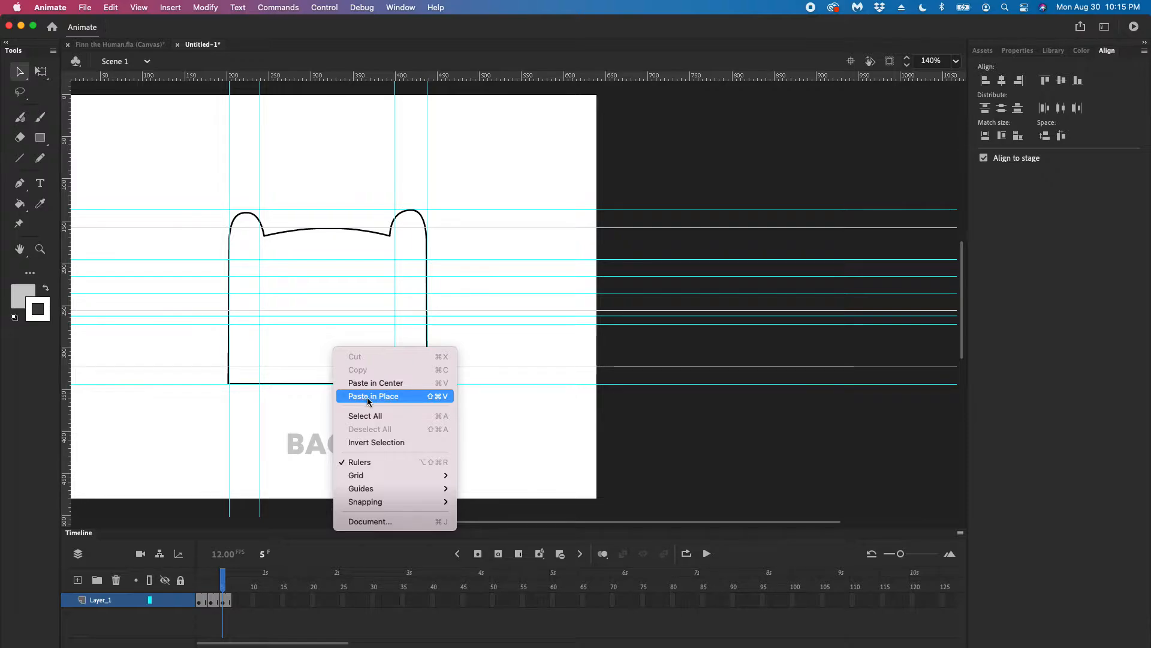
left_click(481, 316)
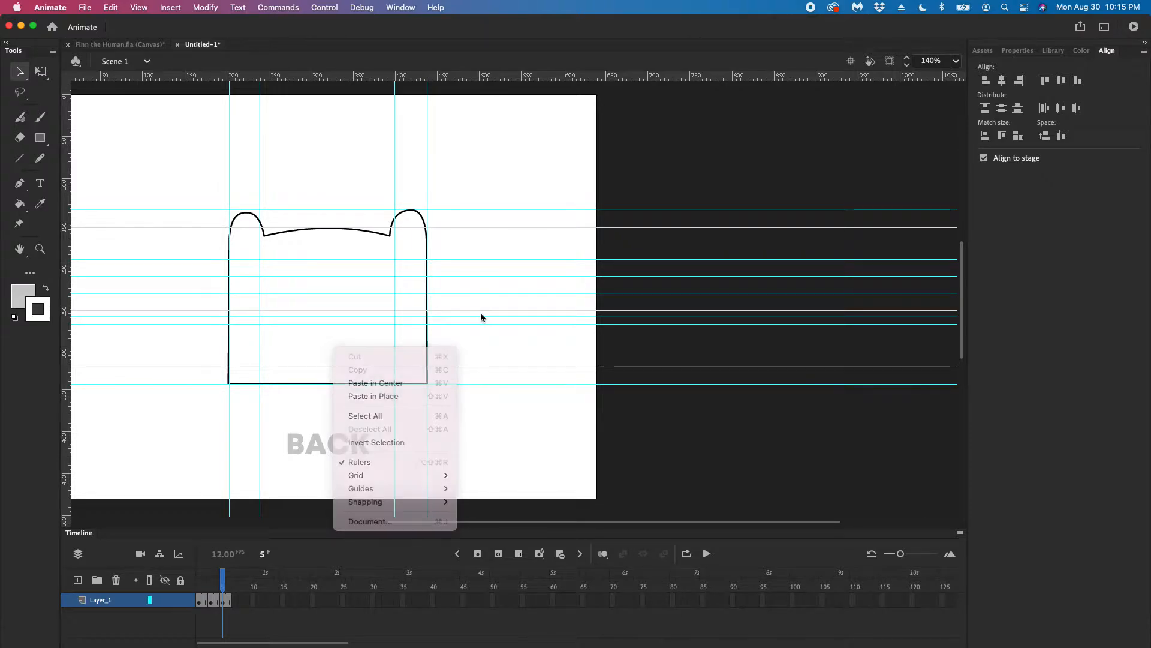
Select the whole hood outline on the back view and flip it horizontally
double_click(376, 232)
left_click(375, 236)
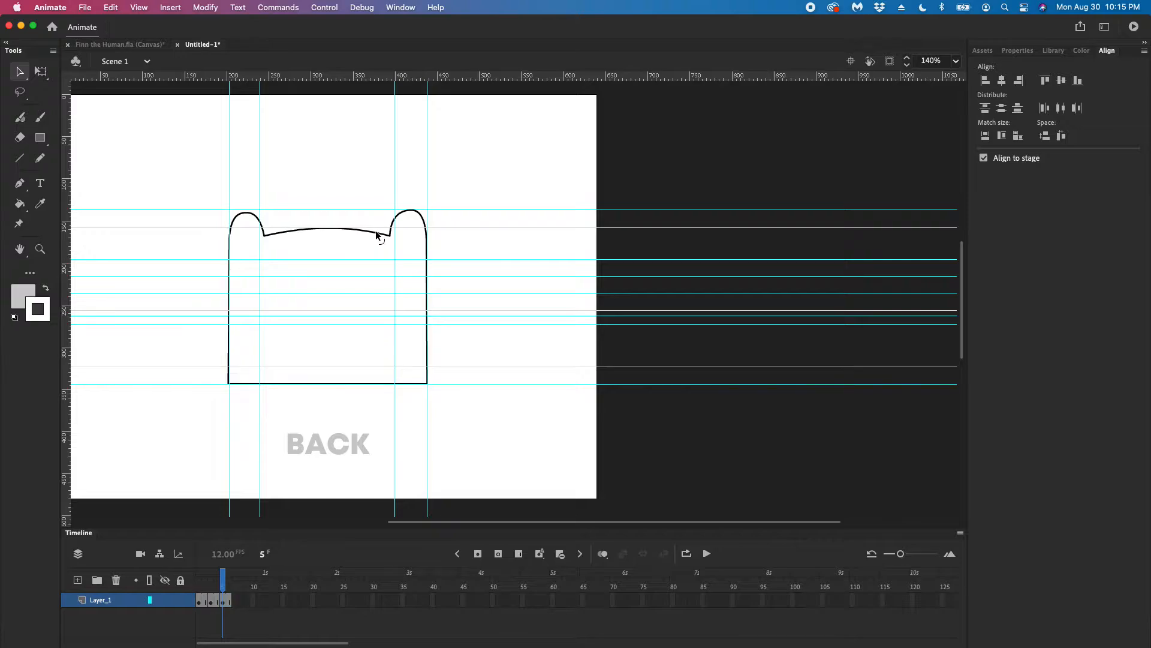
double_click(376, 234)
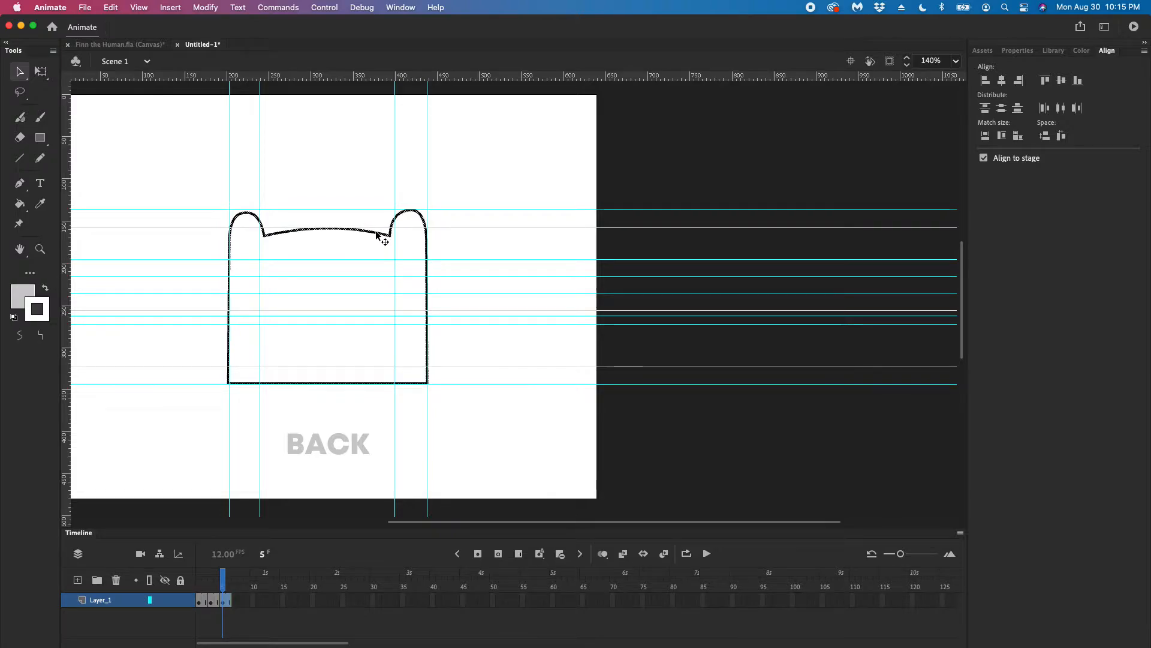
right_click(428, 285)
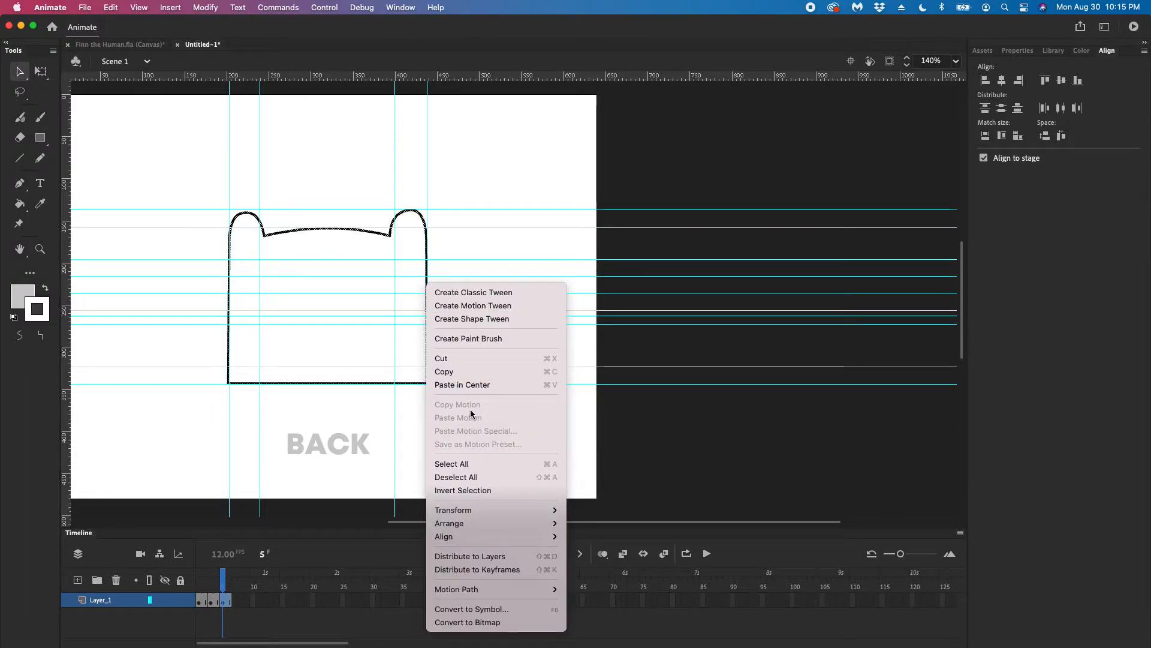
mouse_move(536, 511)
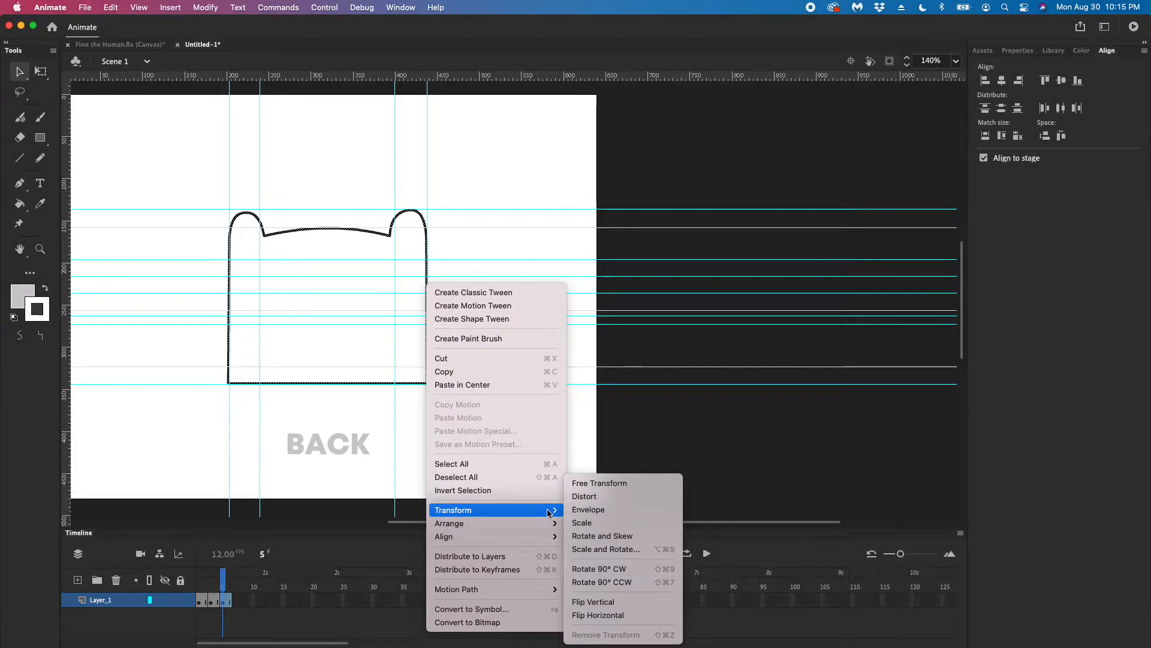
left_click(607, 616)
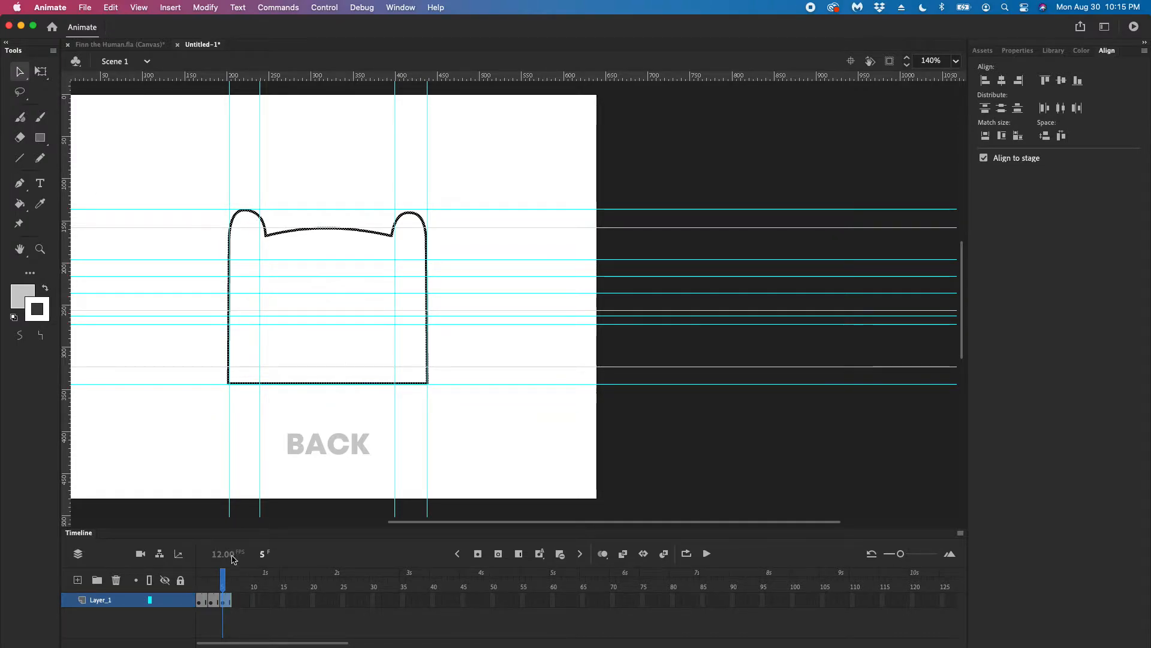
Compare the front view on frame 1 with the flipped back view on frame 6
left_click(216, 578)
left_click(199, 578)
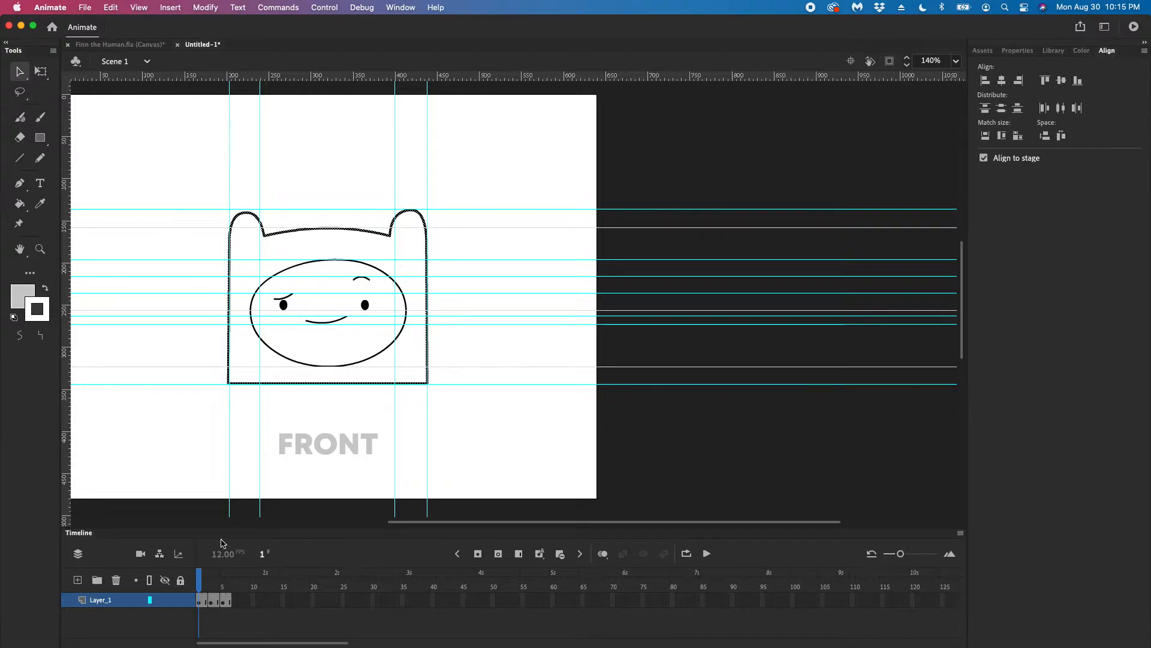
left_click(228, 577)
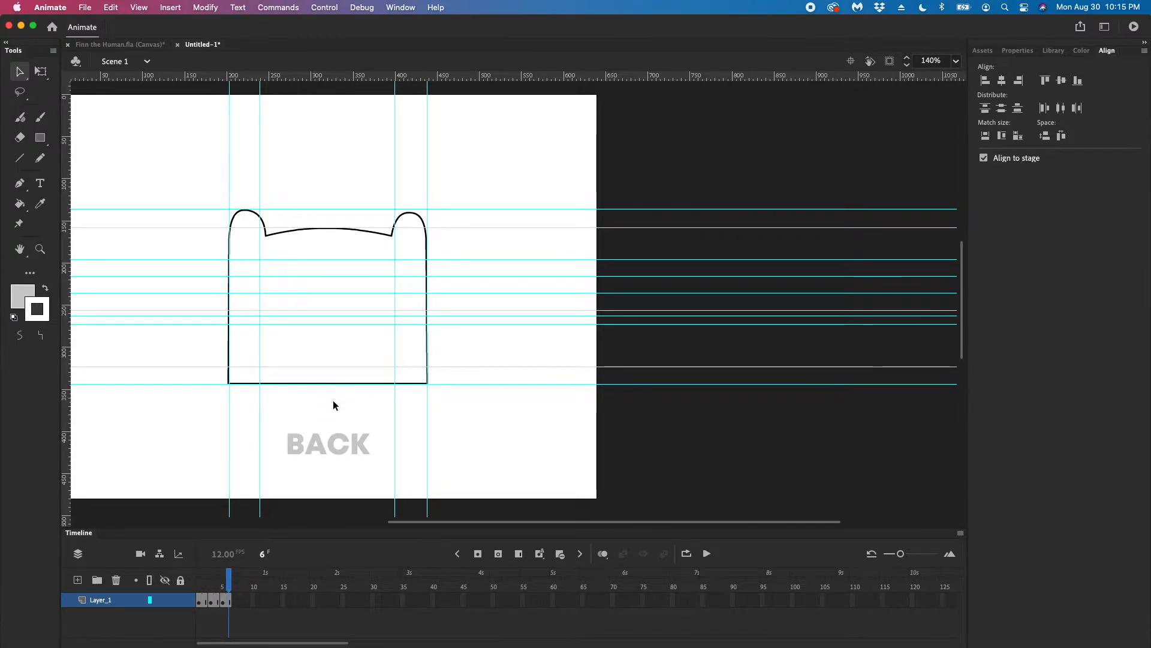
key("ctrl+Up")
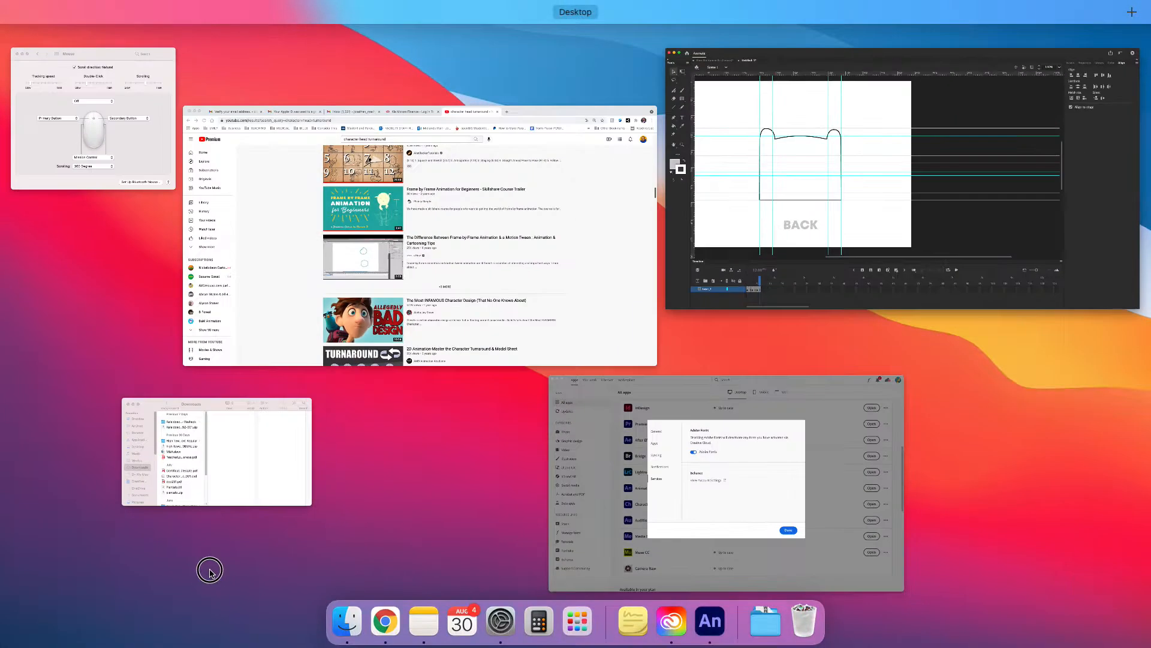
left_click(209, 571)
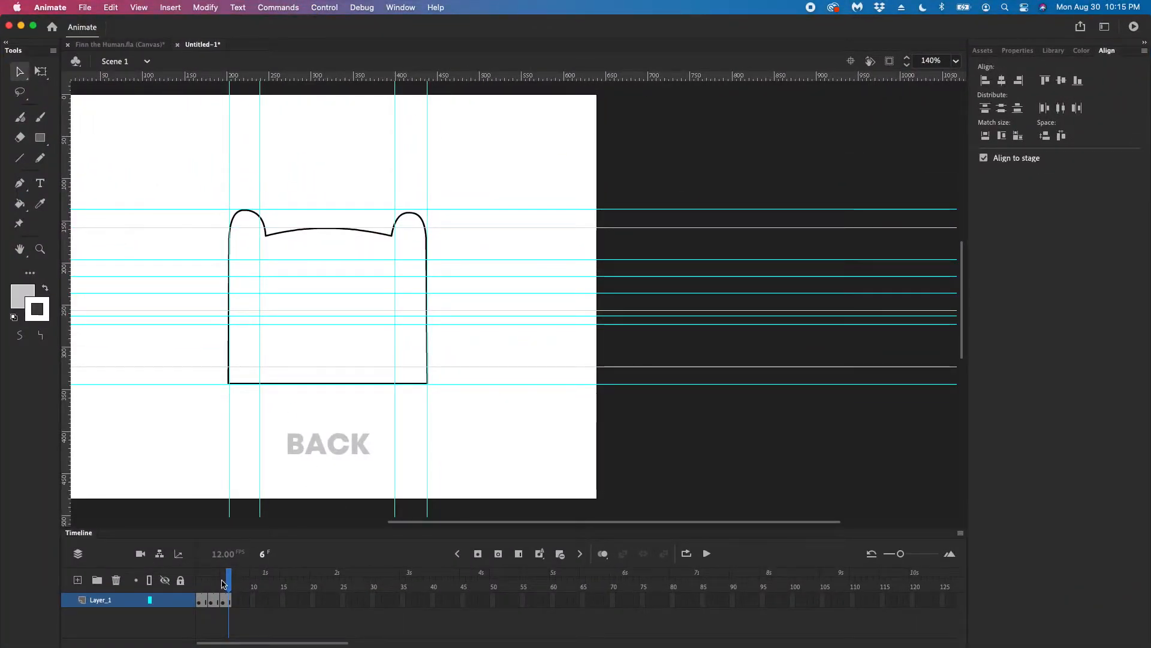
On frame 3, the side view, turn on onion skinning and narrow its range to one frame before and one after
mouse_move(223, 582)
left_mouse_down()
mouse_move(193, 582)
mouse_move(226, 581)
mouse_move(198, 581)
mouse_move(212, 578)
left_mouse_up()
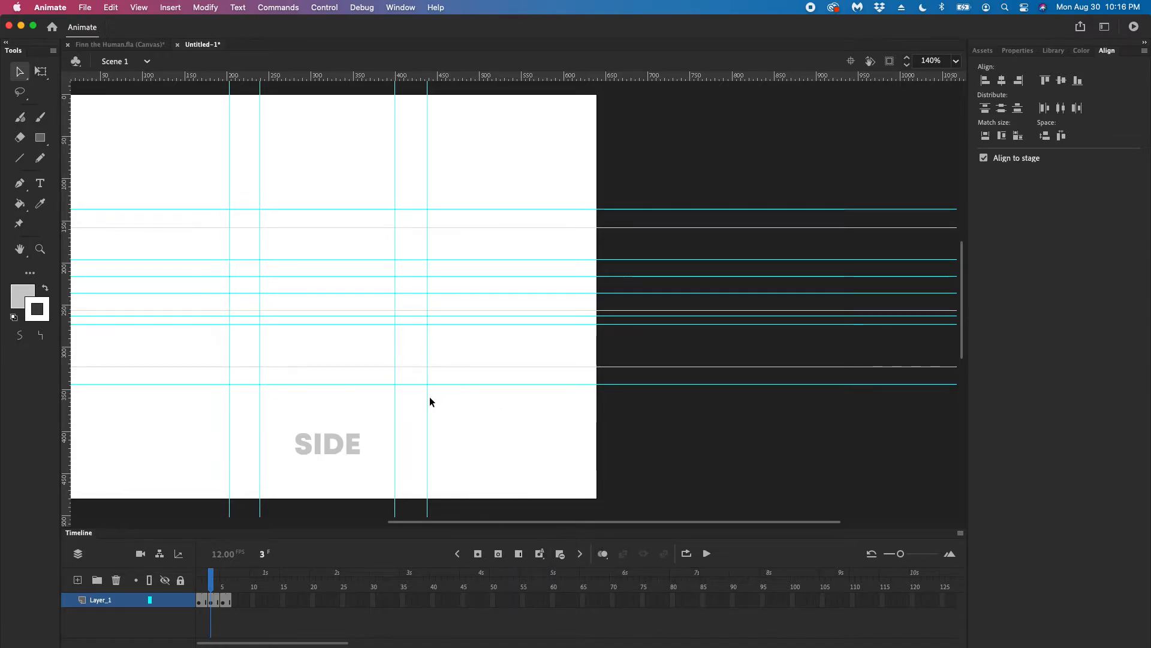
left_click(604, 554)
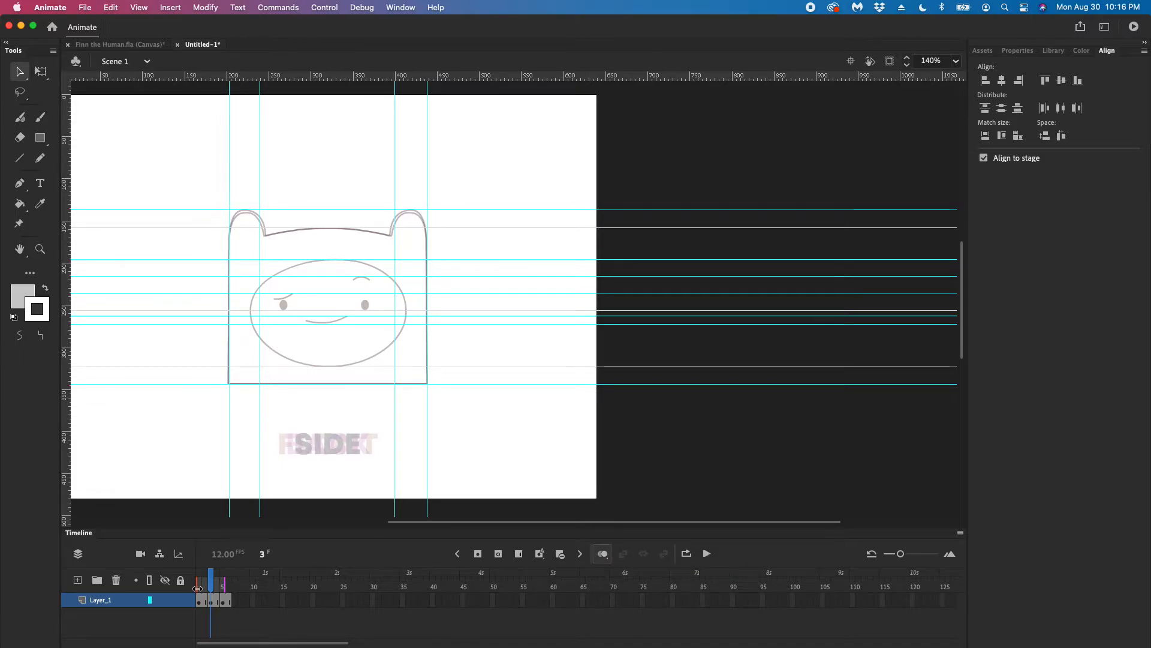
left_click_drag(198, 589, 224, 587)
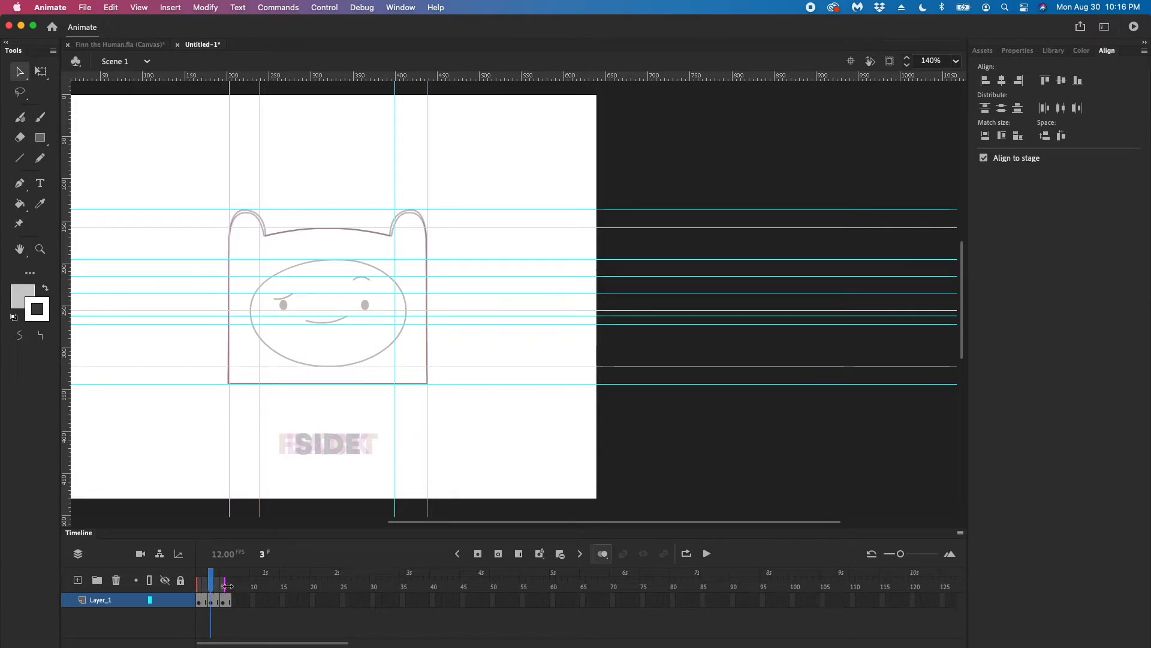
left_click_drag(224, 586, 218, 587)
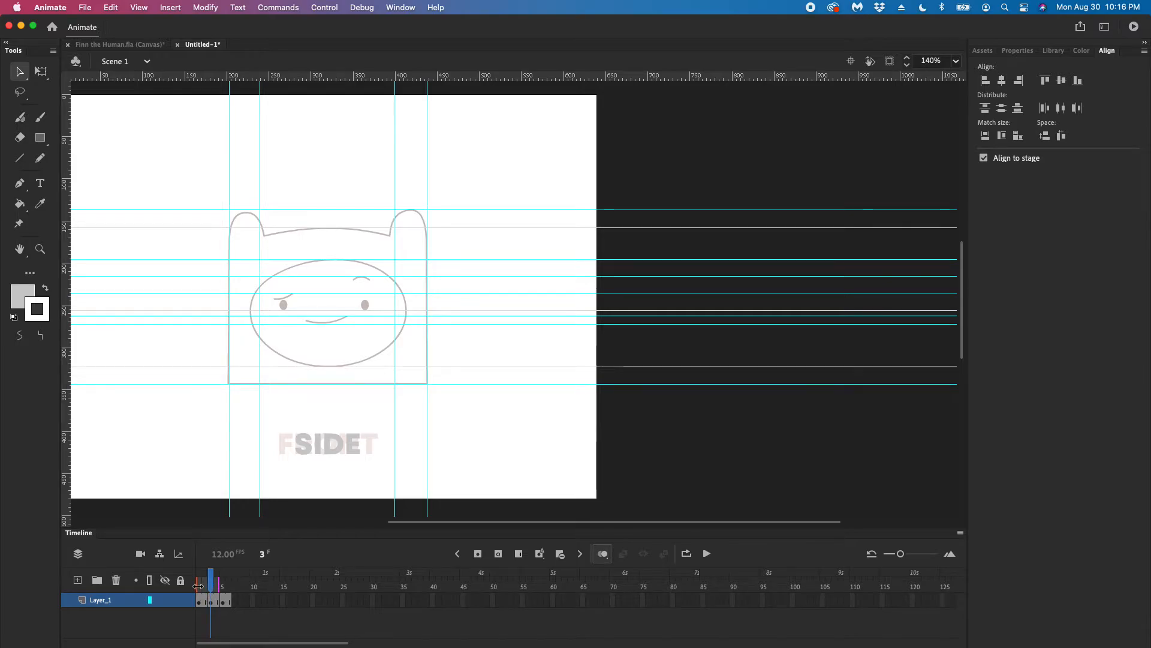
left_click_drag(199, 586, 204, 587)
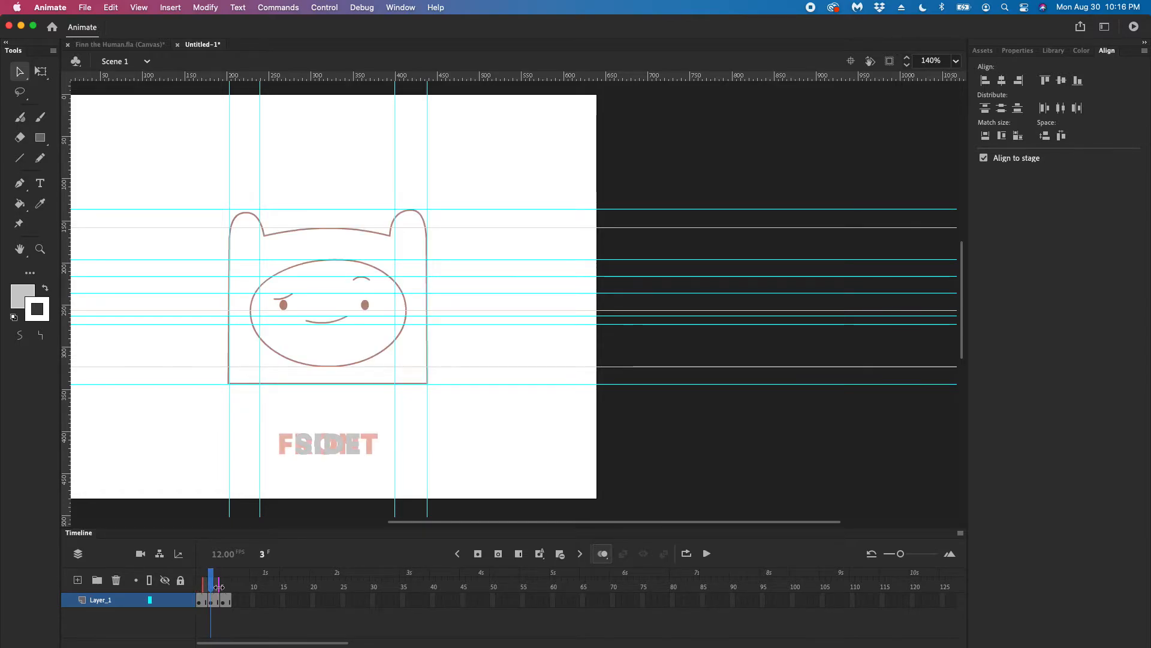
left_click_drag(219, 586, 224, 586)
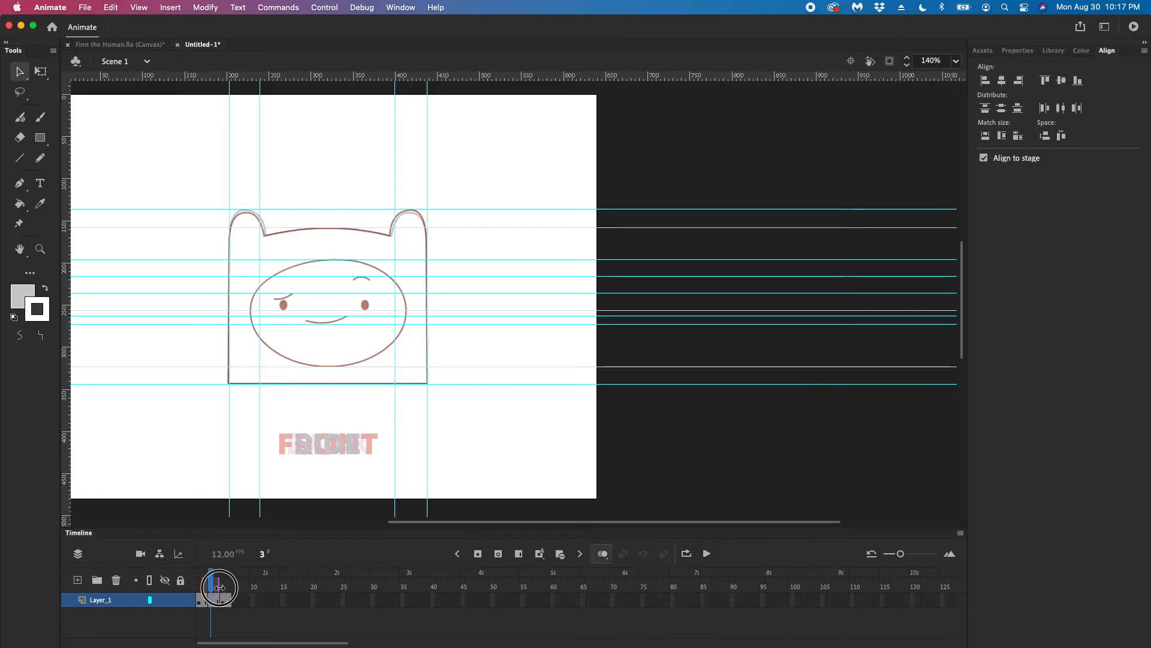
left_click_drag(220, 587, 225, 586)
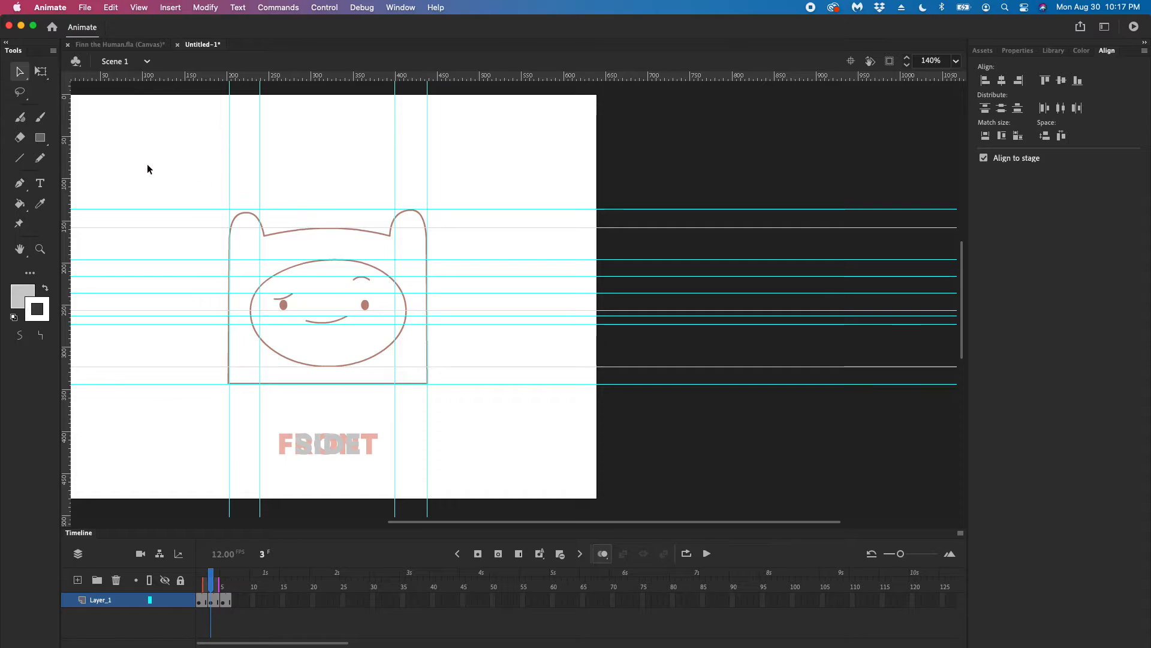
Examine the side-view head on frame 5 of the Finn the Human.fla document, and return to the untitled document
left_click(135, 45)
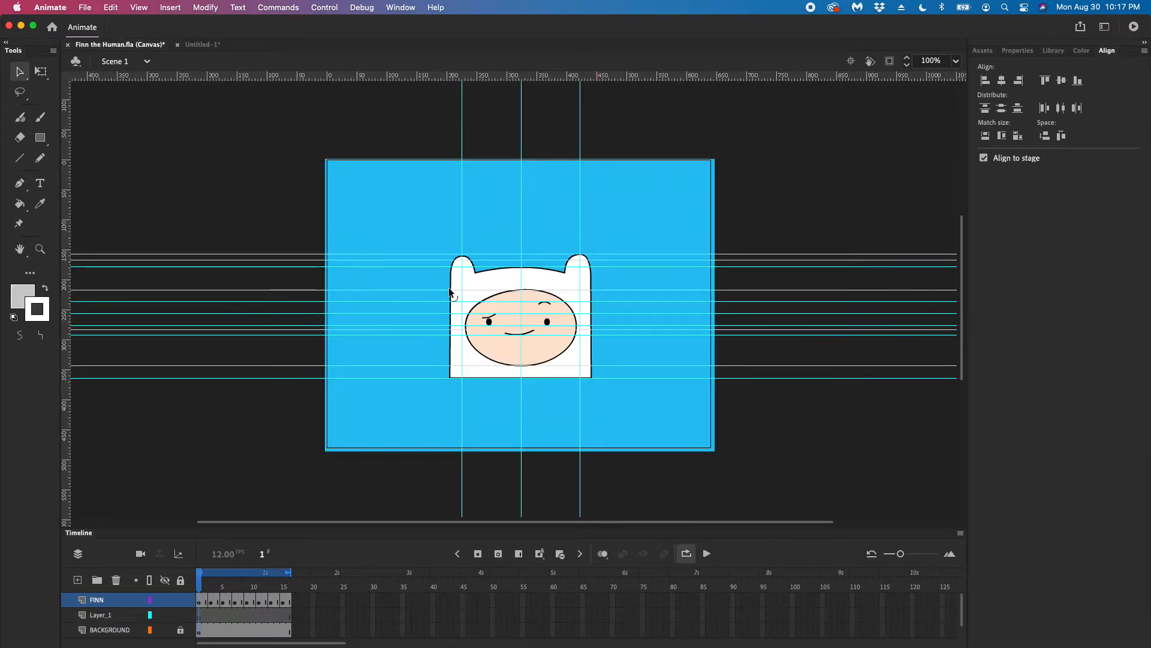
left_click_drag(202, 585, 225, 586)
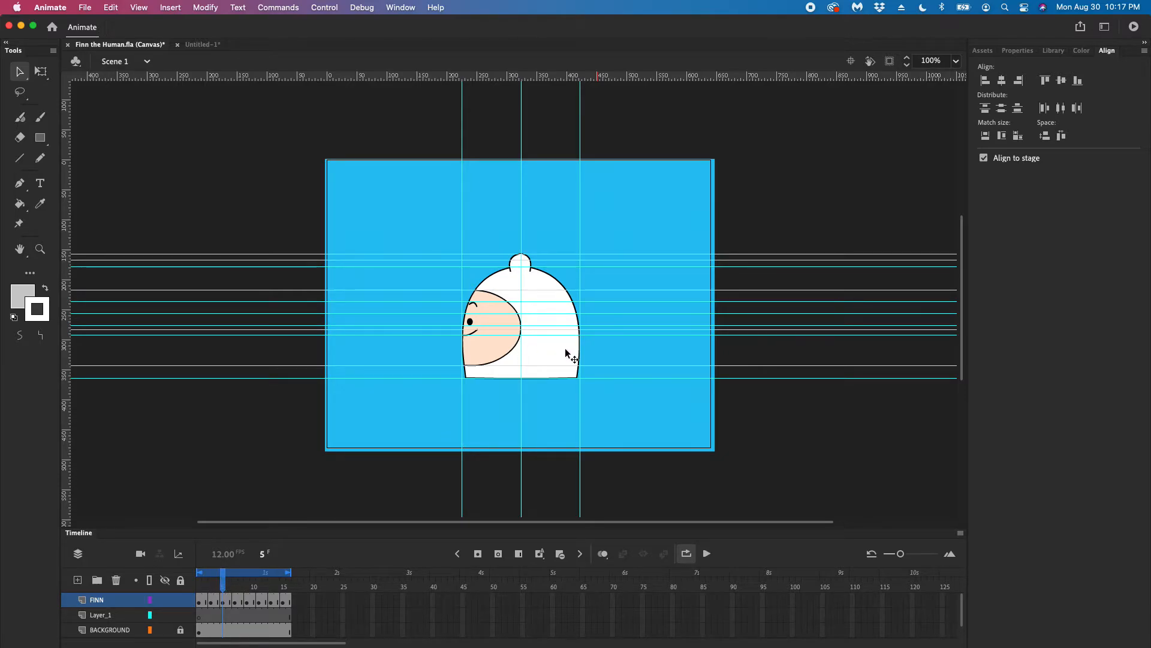
left_click(205, 45)
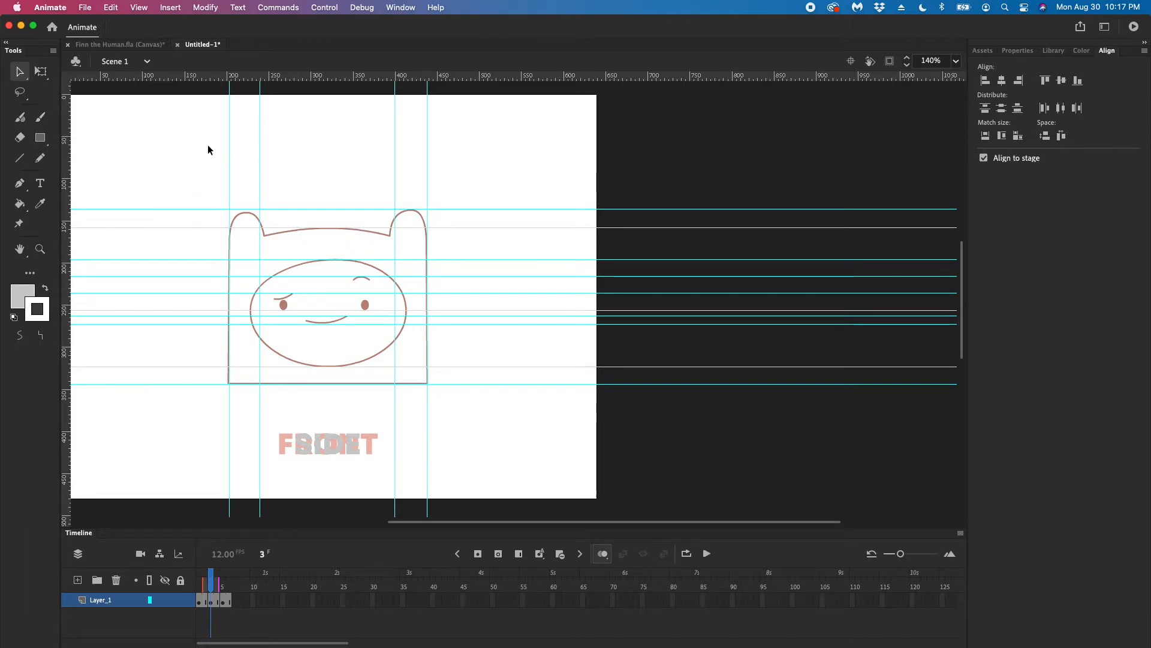
On frame 3, draw two lines as an inverted V at the head's top centre, peaking at the ear-tip guide
left_click(20, 159)
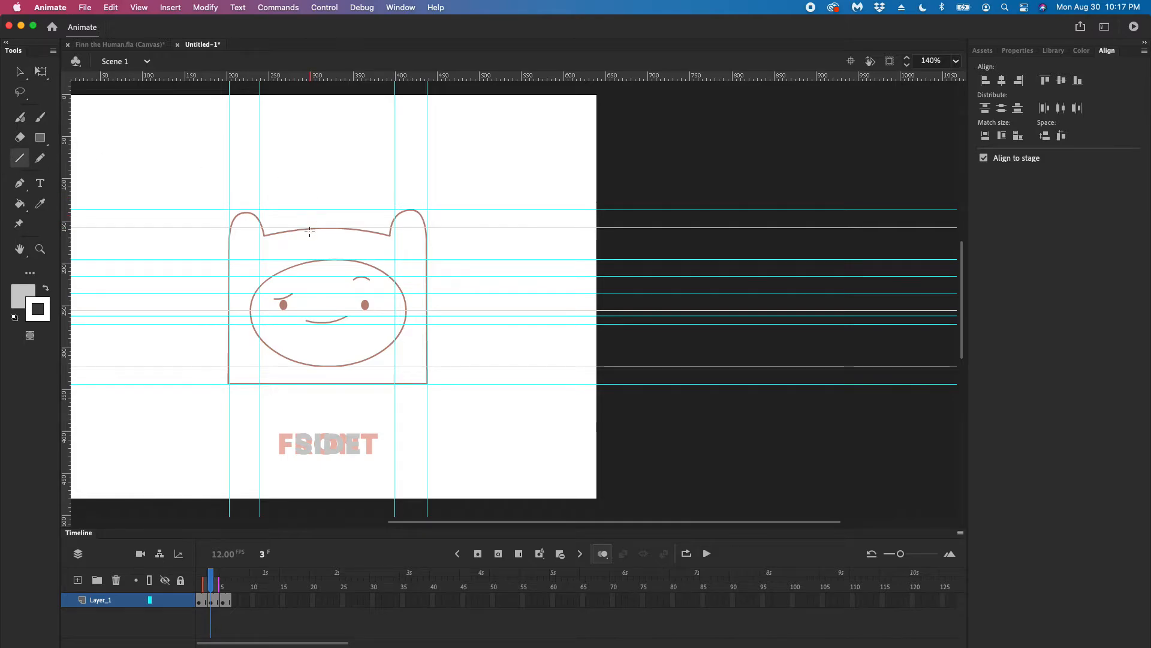
mouse_move(308, 233)
left_mouse_down()
mouse_move(322, 207)
mouse_move(342, 236)
left_mouse_up()
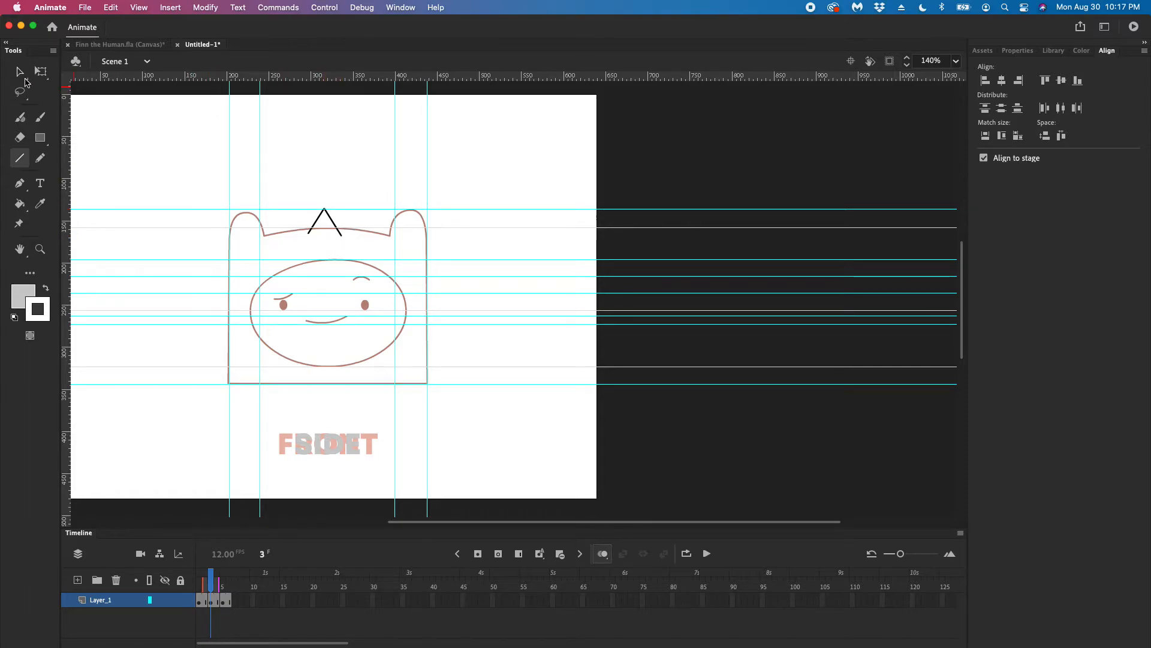
left_click(18, 72)
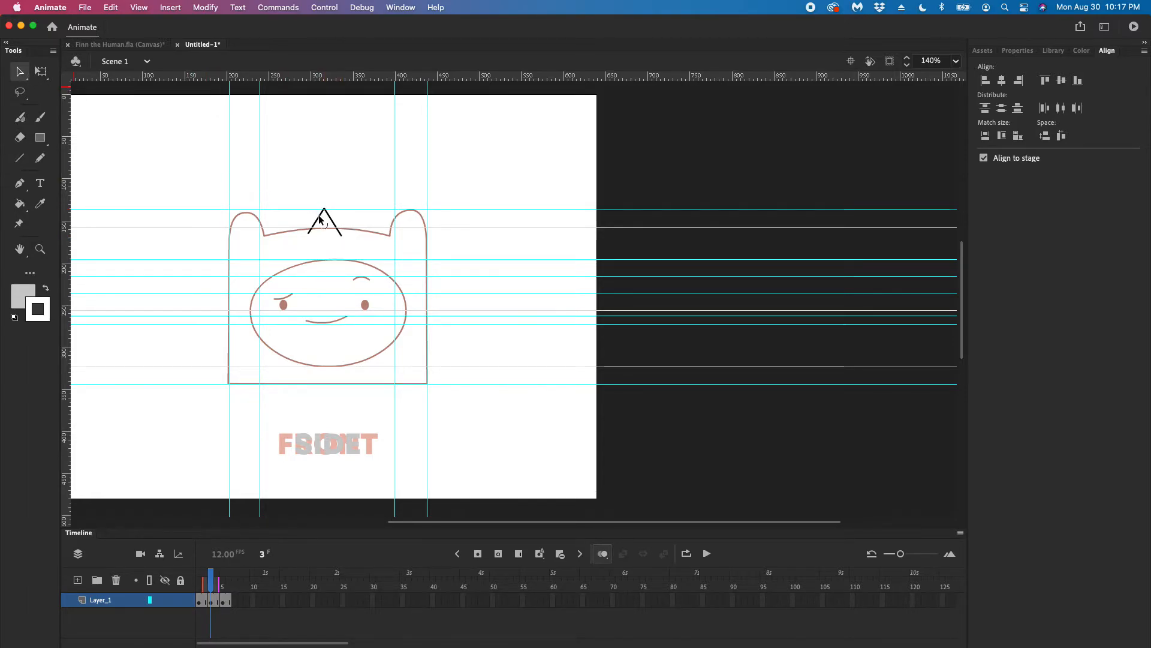
Curve the inverted V into a rounded ear, and draw a straight-sided head outline beneath it down to the base guide
mouse_move(318, 216)
left_mouse_down()
mouse_move(335, 209)
mouse_move(311, 236)
left_mouse_up()
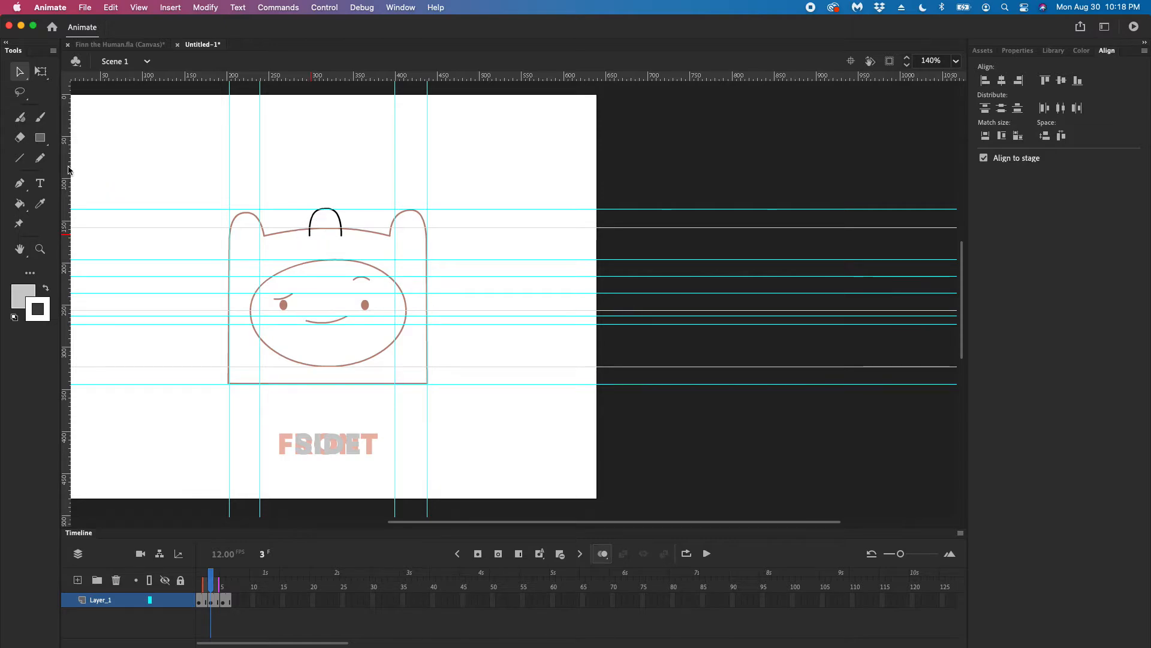
left_click(20, 159)
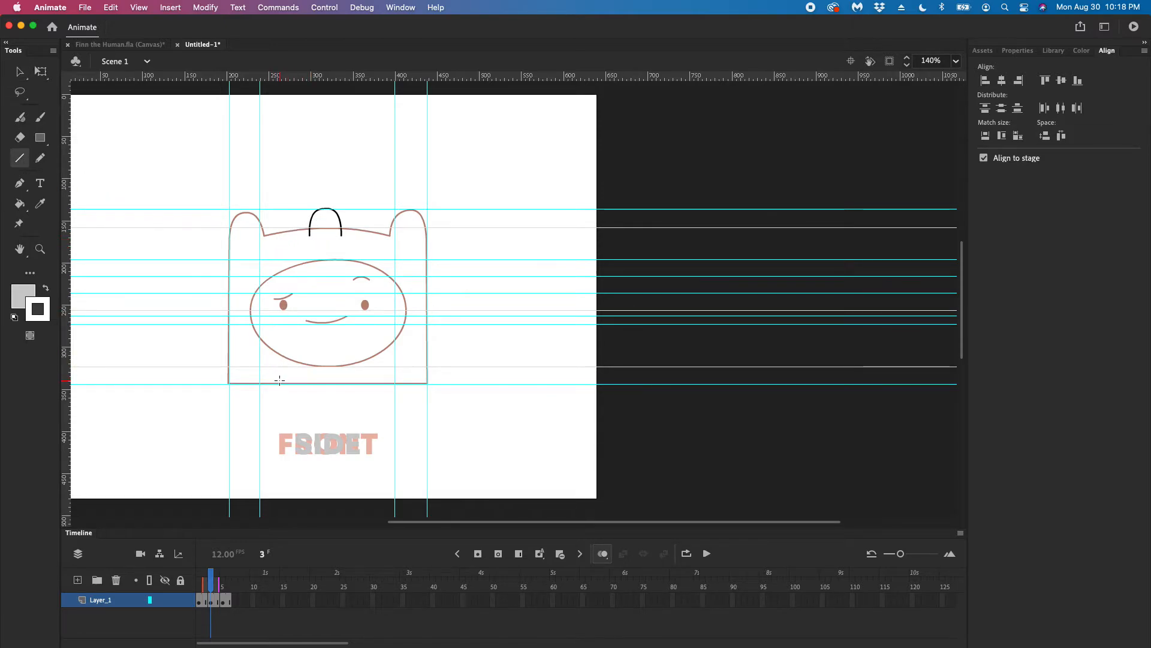
mouse_move(268, 383)
left_mouse_down()
mouse_move(389, 382)
mouse_move(387, 241)
mouse_move(342, 226)
mouse_move(262, 243)
mouse_move(260, 383)
left_mouse_up()
left_click(20, 70)
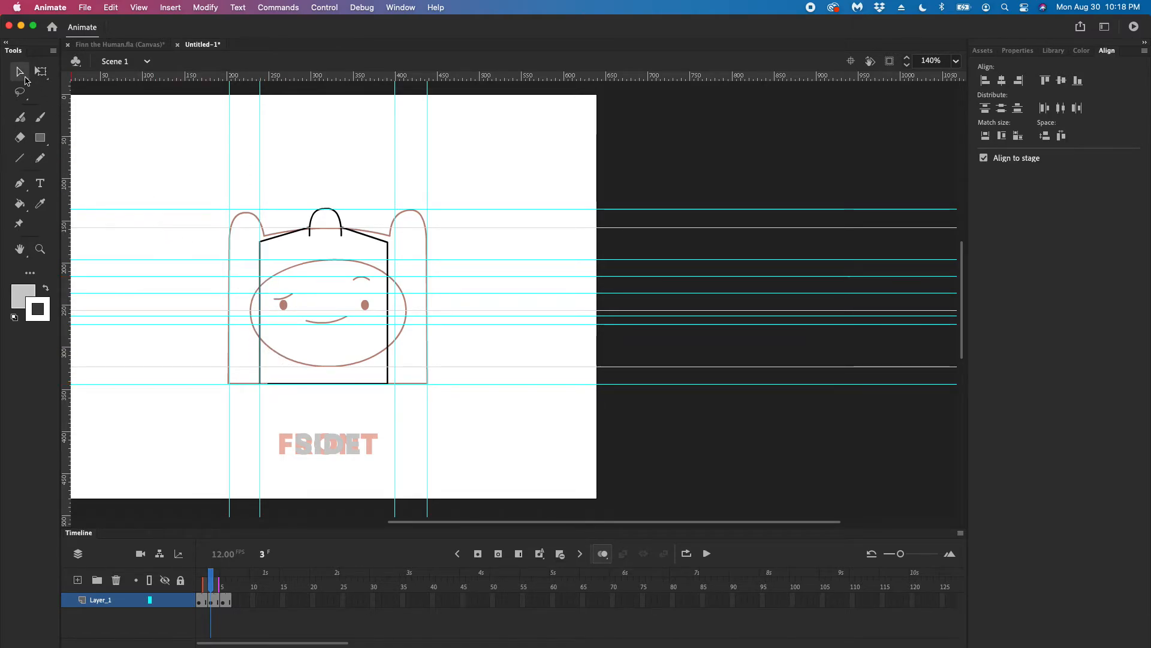
Align the head outline's right side with the inner right vertical guide and close its lower-left corner on the left guide
left_click_drag(388, 243, 395, 244)
left_click_drag(390, 379, 395, 384)
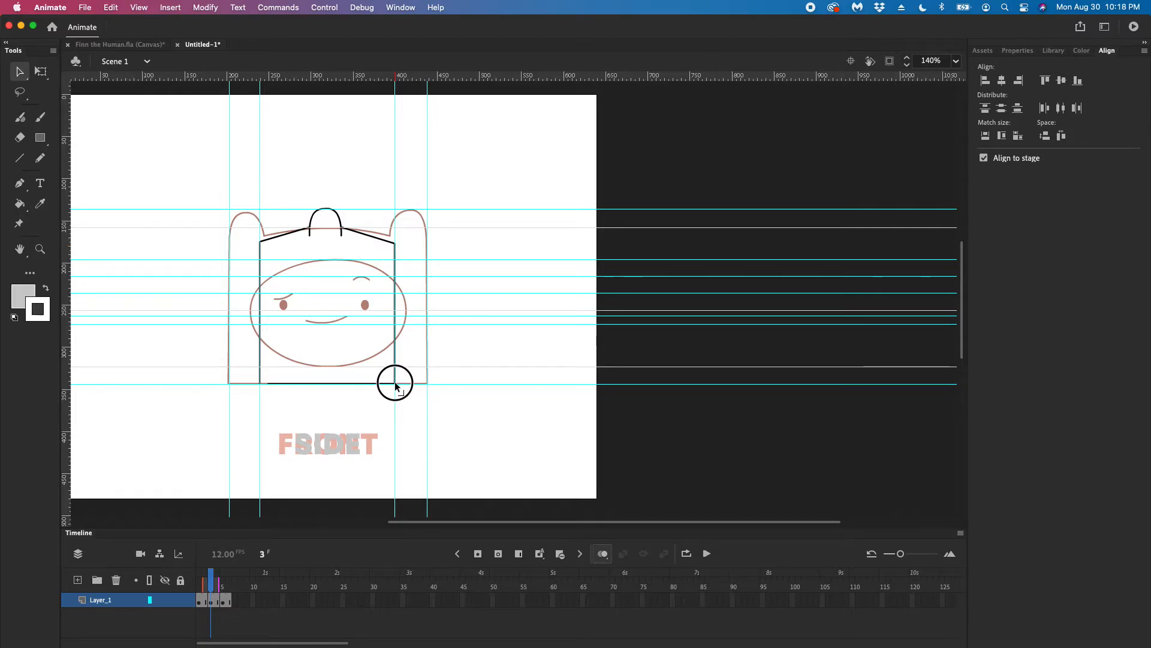
left_click_drag(268, 383, 261, 385)
Bow the head's left side outward and delete the two sloping lines between the ear and the sides
mouse_move(259, 266)
left_mouse_down()
mouse_move(226, 260)
mouse_move(274, 248)
left_mouse_up()
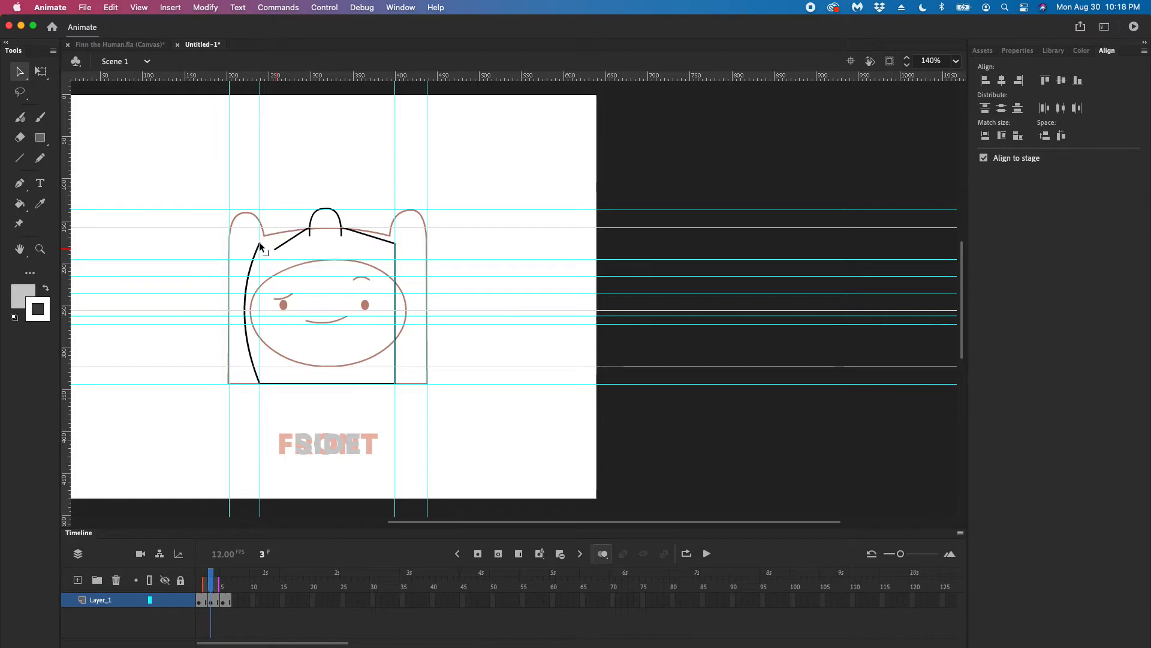
left_click(292, 238)
key("Delete")
left_click(369, 236)
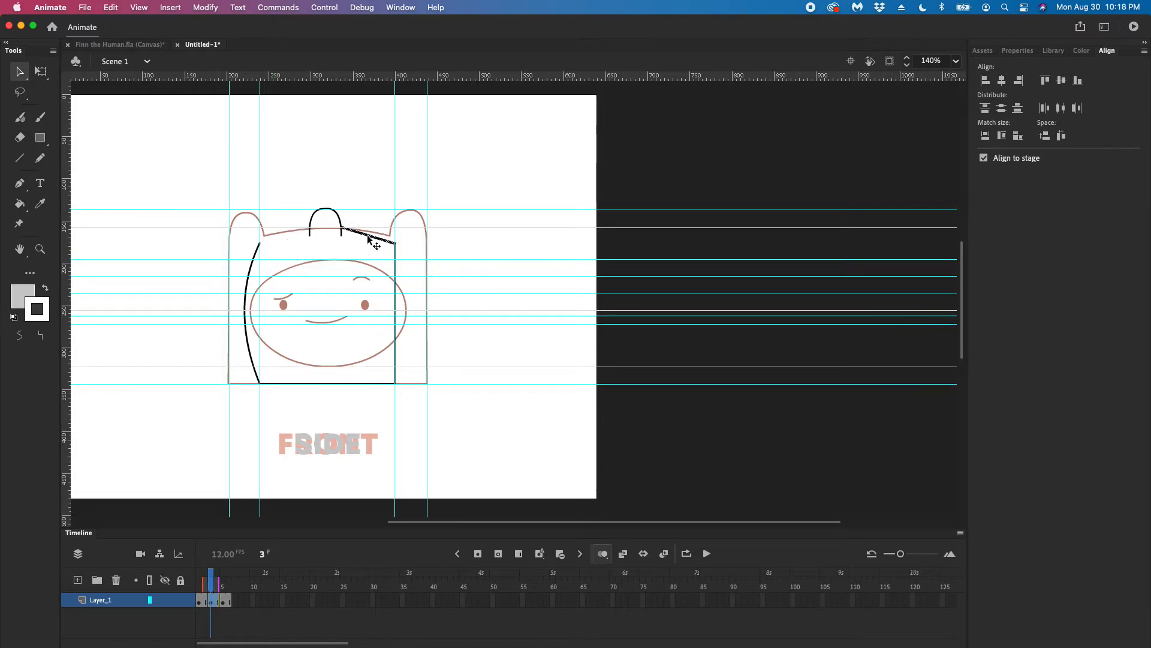
key("Delete")
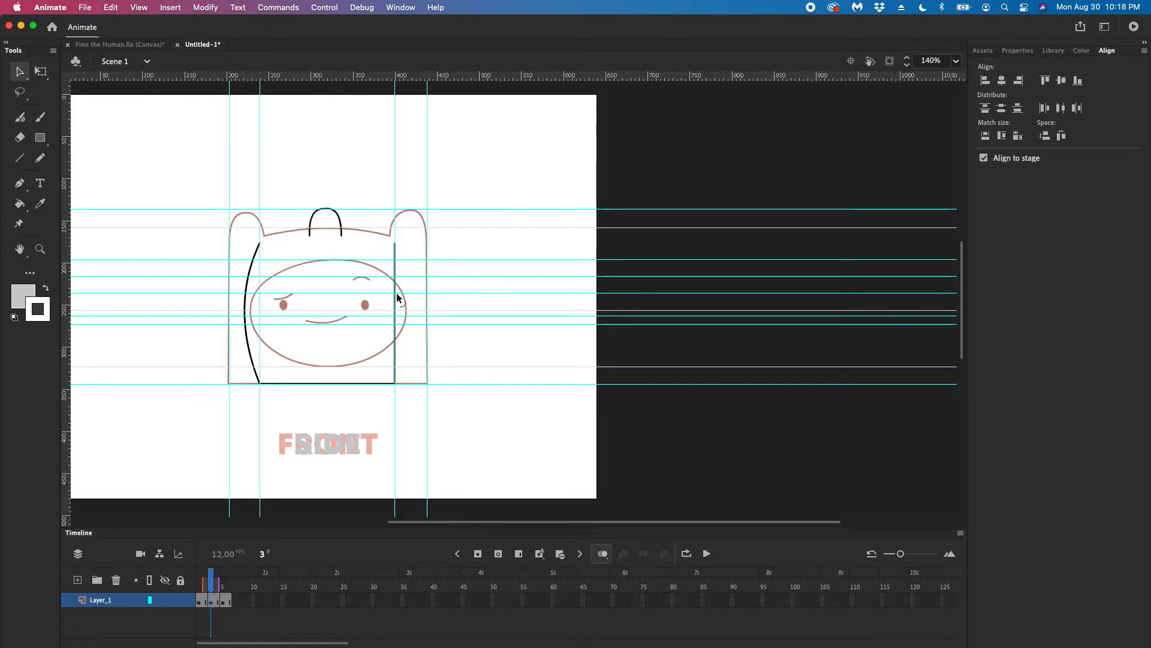
Bow the head's right side outward and bring the upper ends of both sides to the ear's base, forming a dome
left_click_drag(396, 294, 408, 284)
left_click_drag(394, 243, 371, 219)
left_click_drag(259, 242, 289, 202)
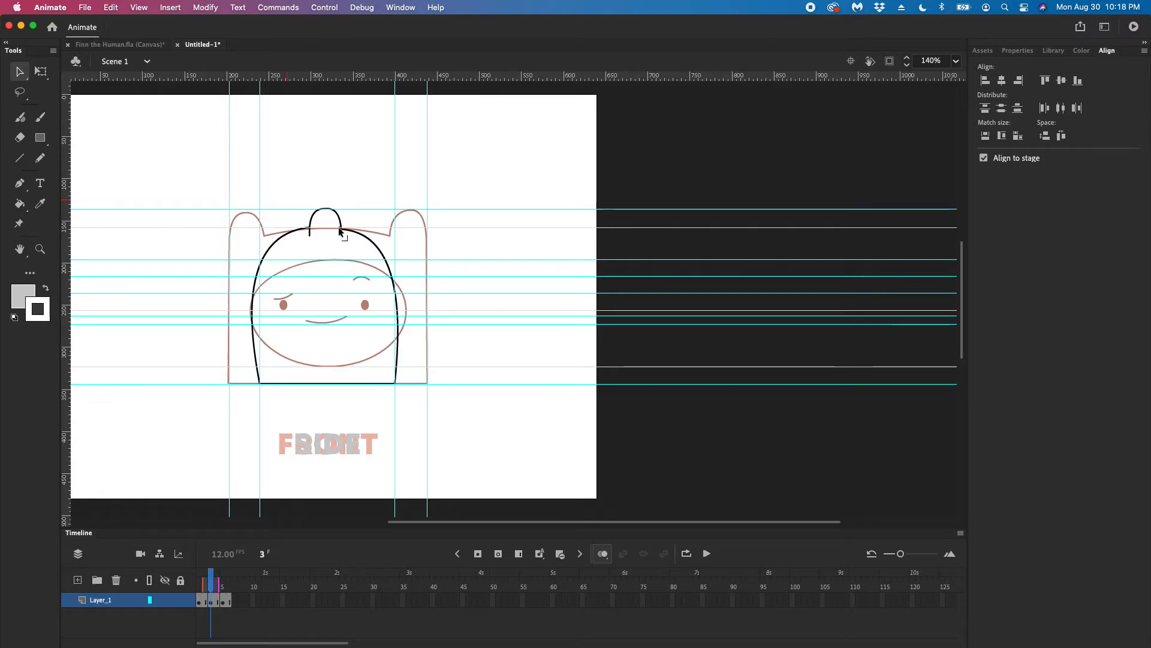
Check the line joints at the ear's base and widen the head by moving both bottom corners outward past the inner guides
left_click(340, 231)
left_click(376, 257)
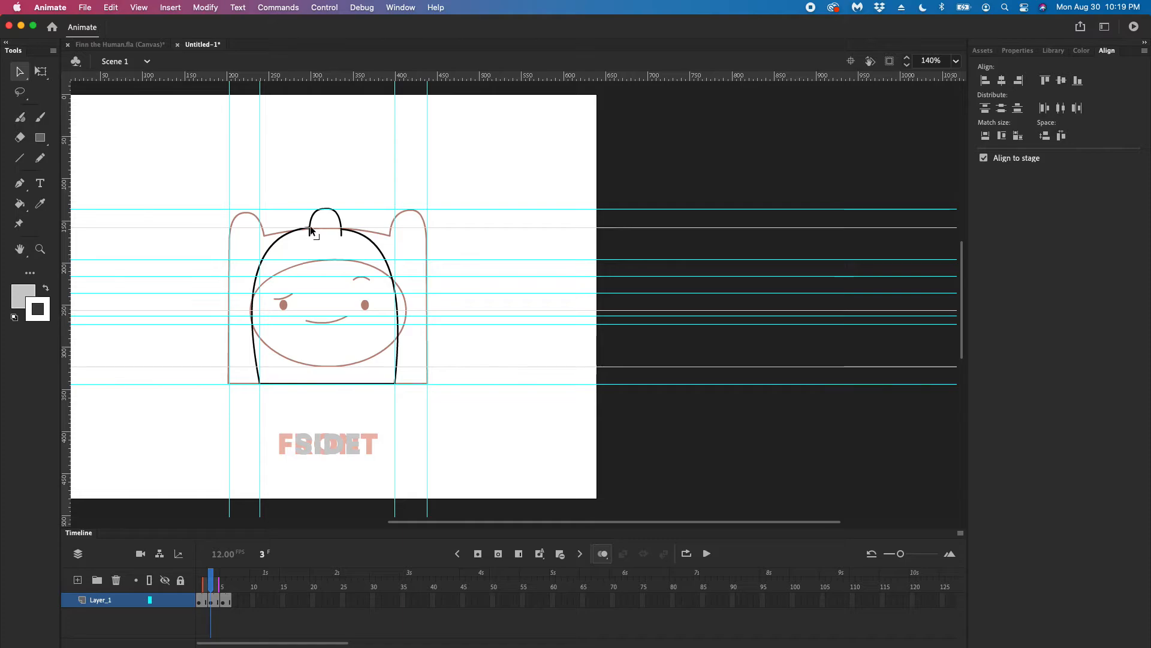
left_click_drag(310, 227, 311, 235)
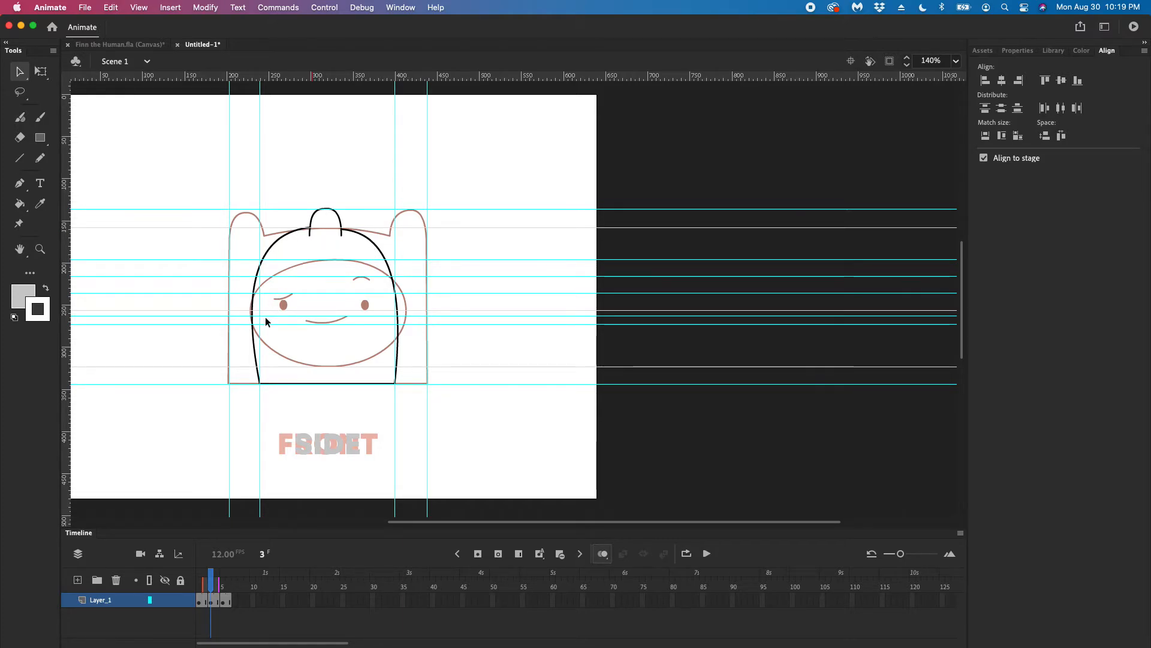
left_click_drag(261, 385, 248, 384)
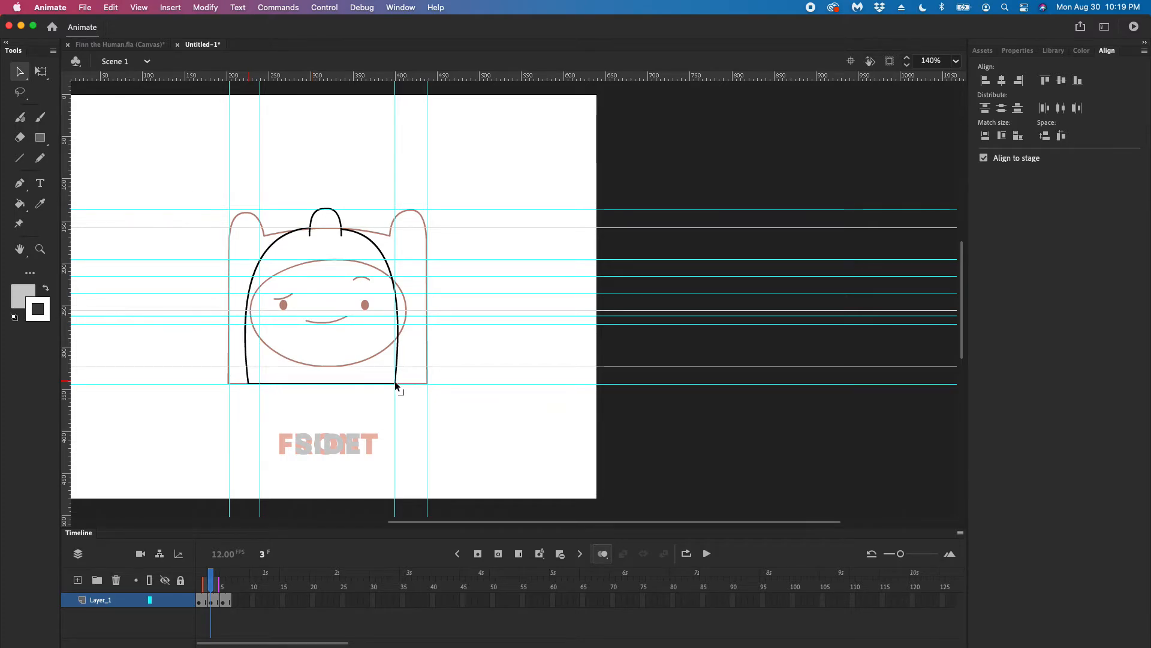
left_click_drag(396, 385, 404, 387)
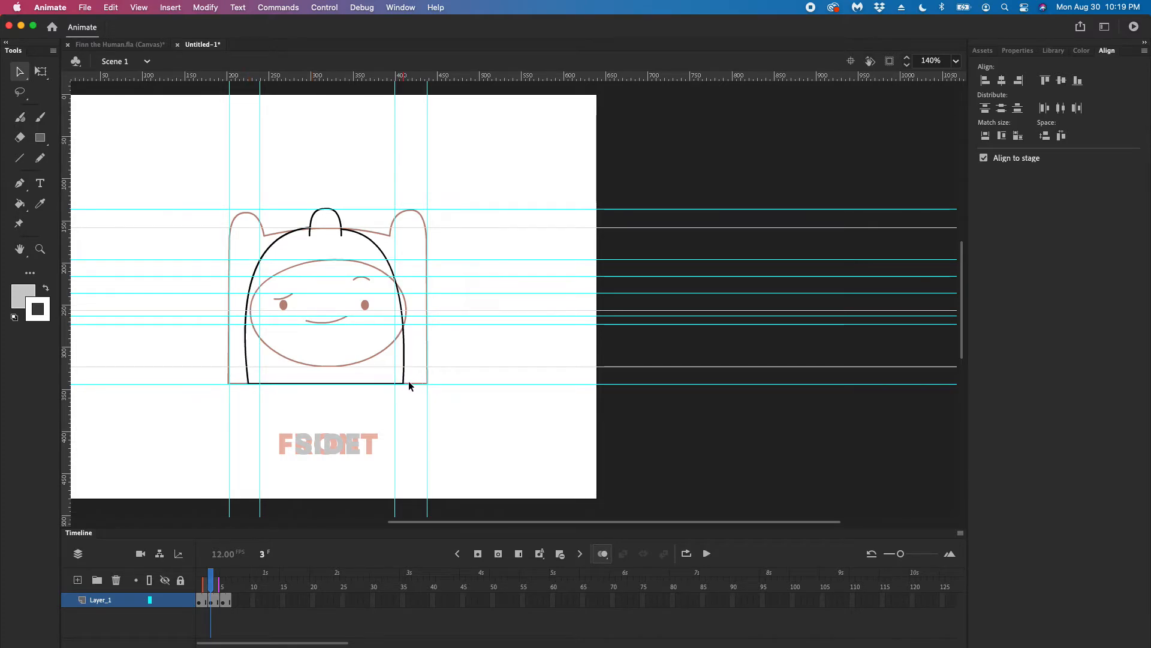
Draw an unfilled oval with a black stroke between the face's top and bottom guides, overlapping the head's left edge
left_click(41, 138)
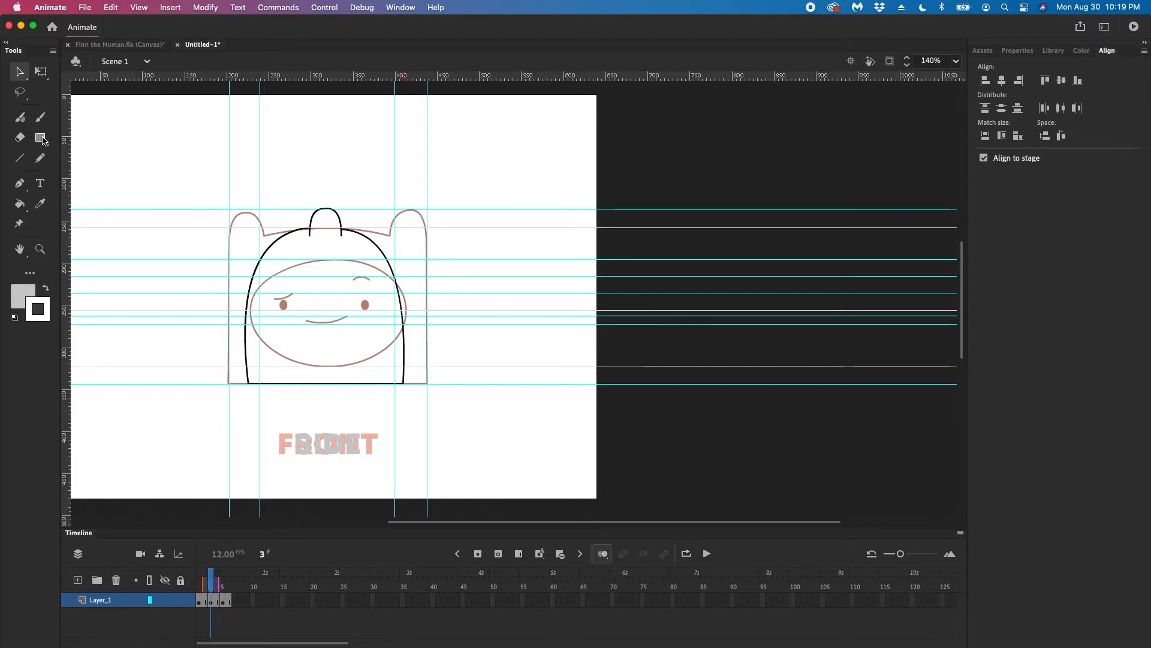
left_click(90, 176)
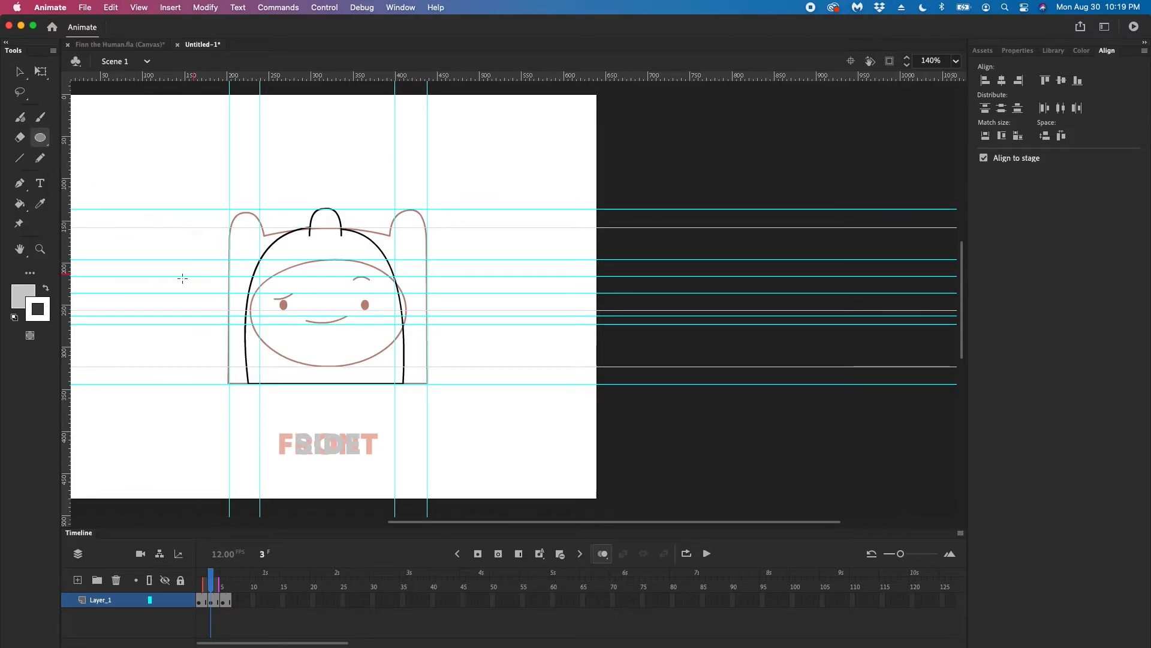
left_click(47, 289)
left_click(23, 296)
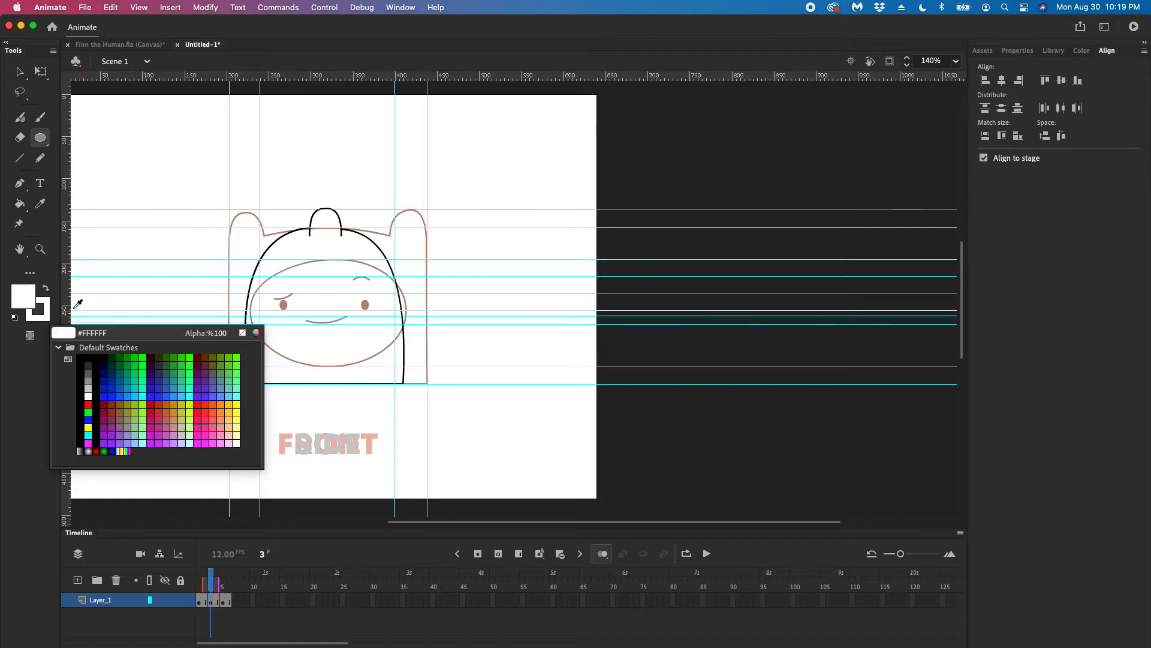
left_click(242, 332)
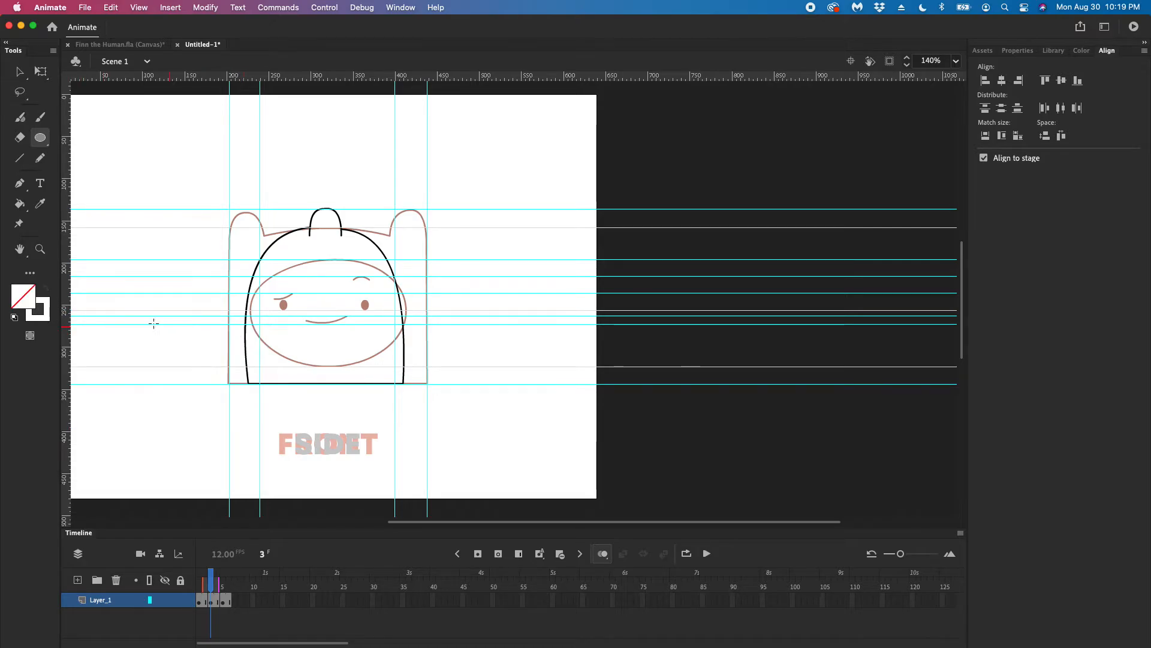
left_click(39, 311)
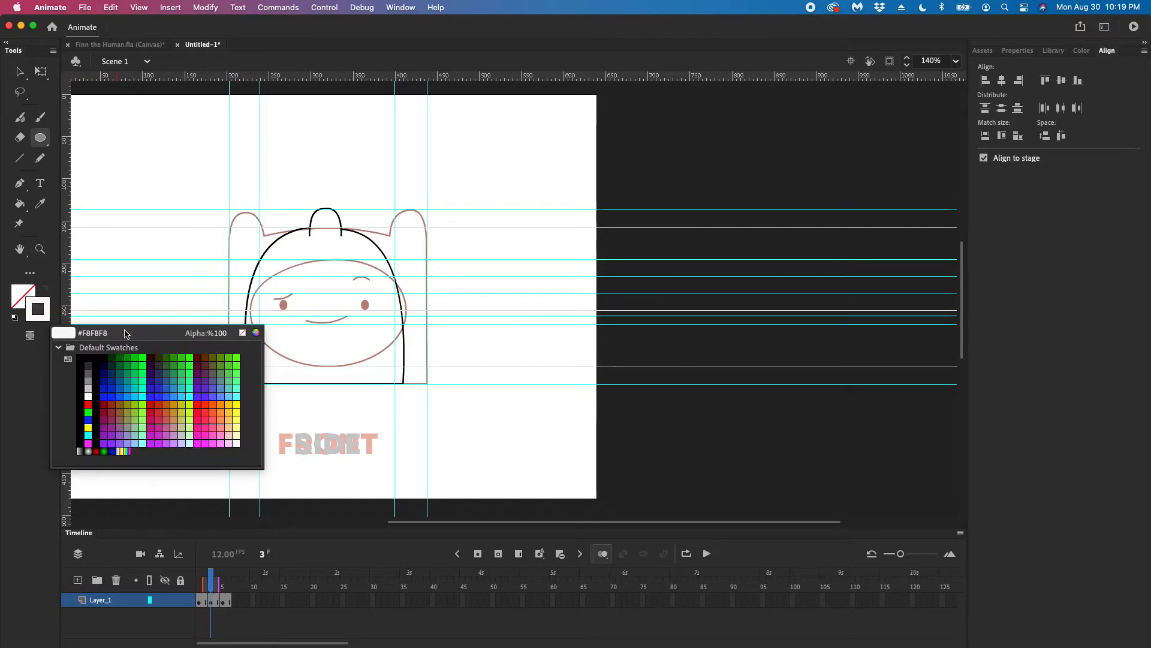
left_click(80, 358)
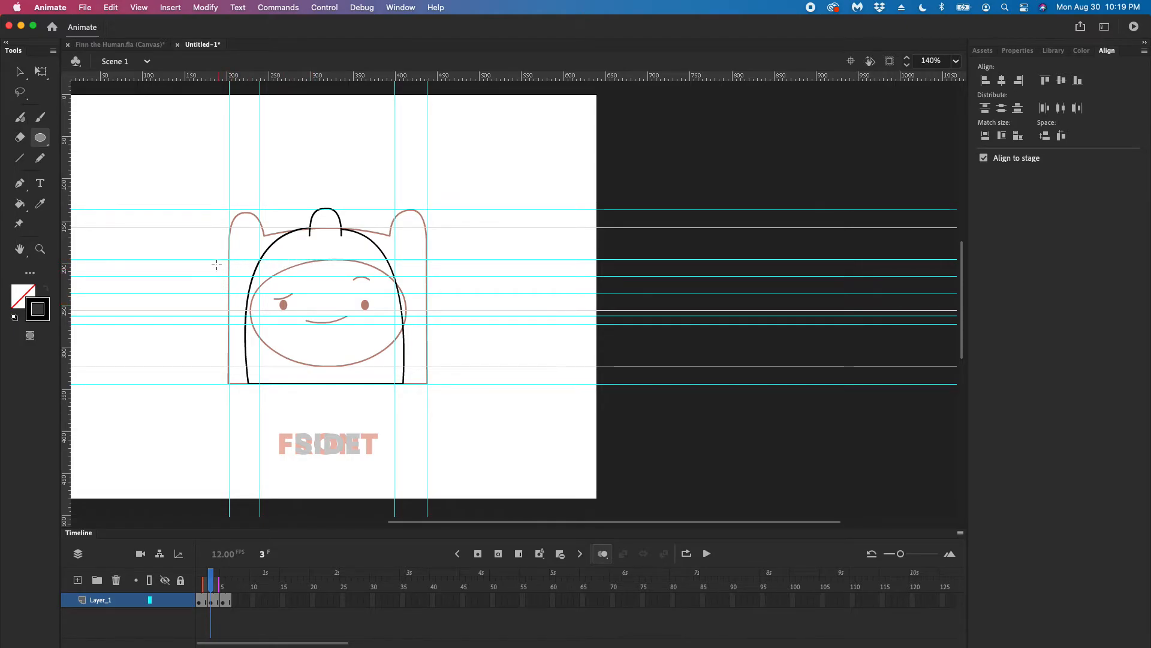
mouse_move(207, 261)
left_mouse_down()
mouse_move(288, 319)
mouse_move(324, 366)
mouse_move(341, 367)
left_mouse_up()
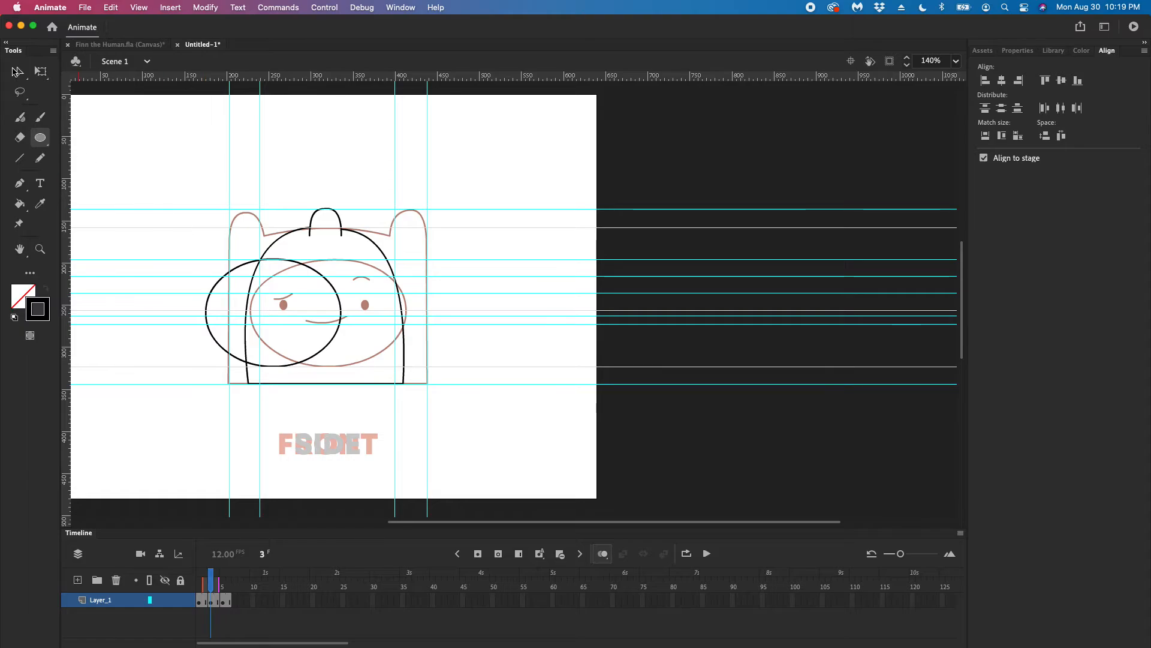
Turn off onion skinning to leave only the side view on frame 3 showing
left_click(17, 72)
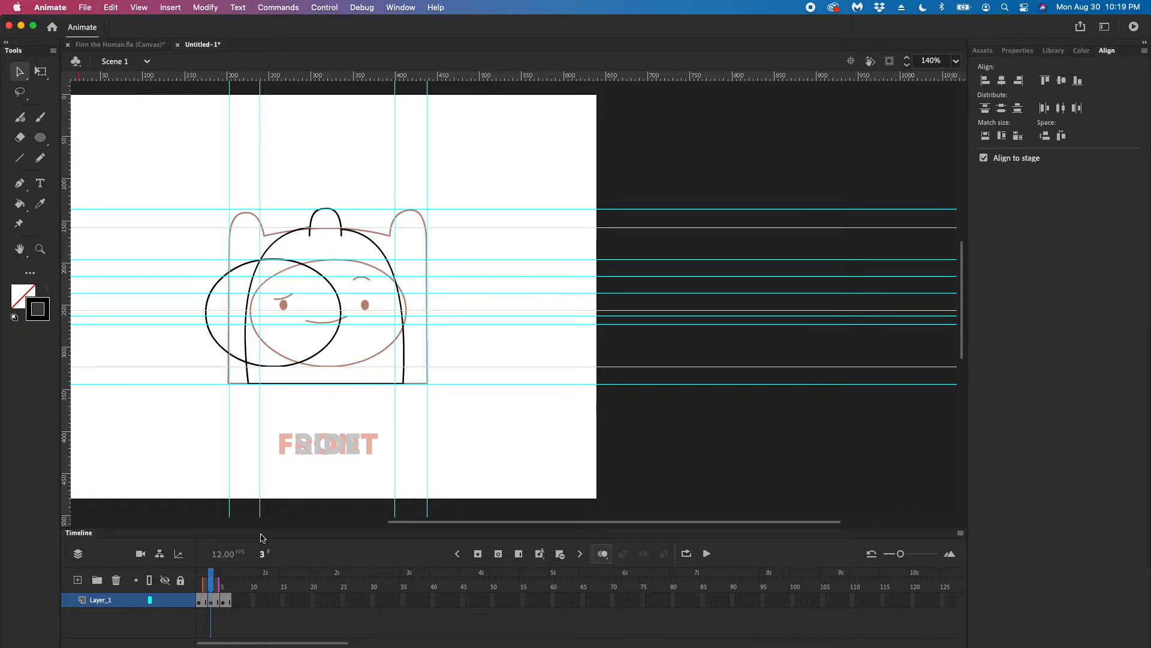
left_click(605, 554)
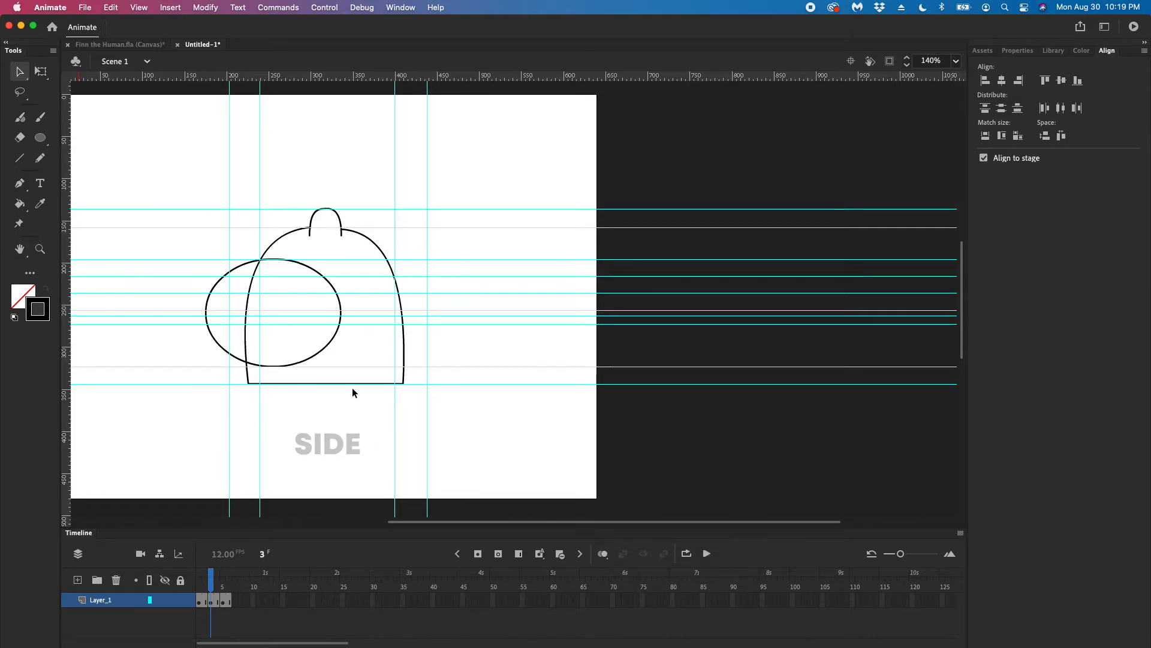
left_click(332, 286)
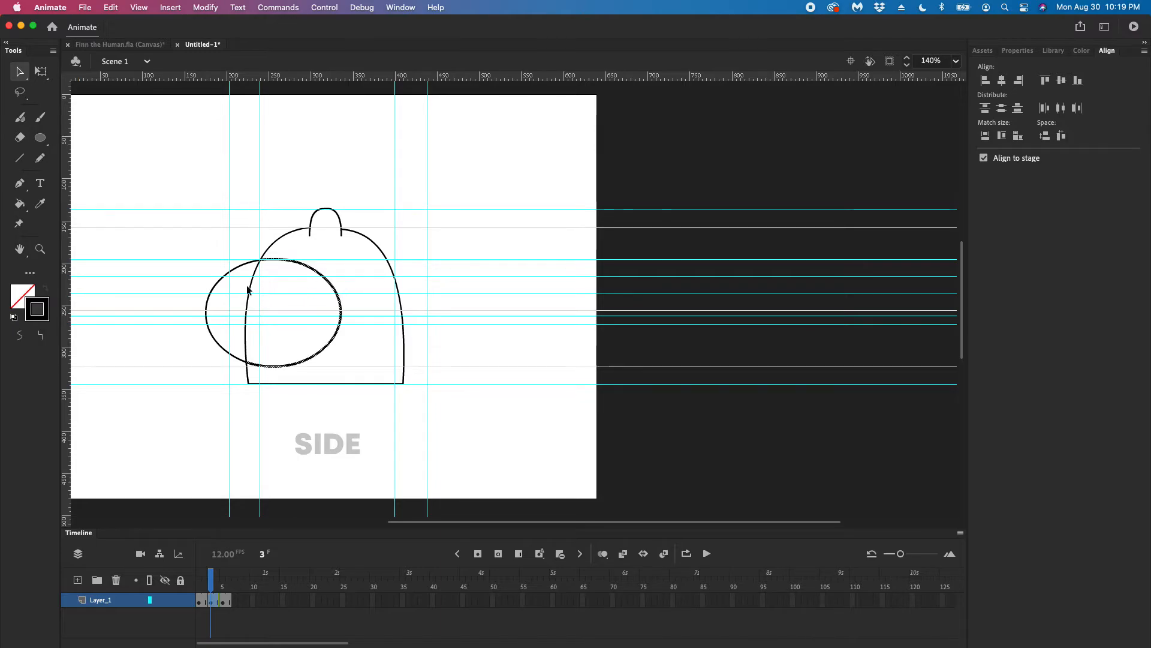
left_click_drag(238, 265, 202, 239)
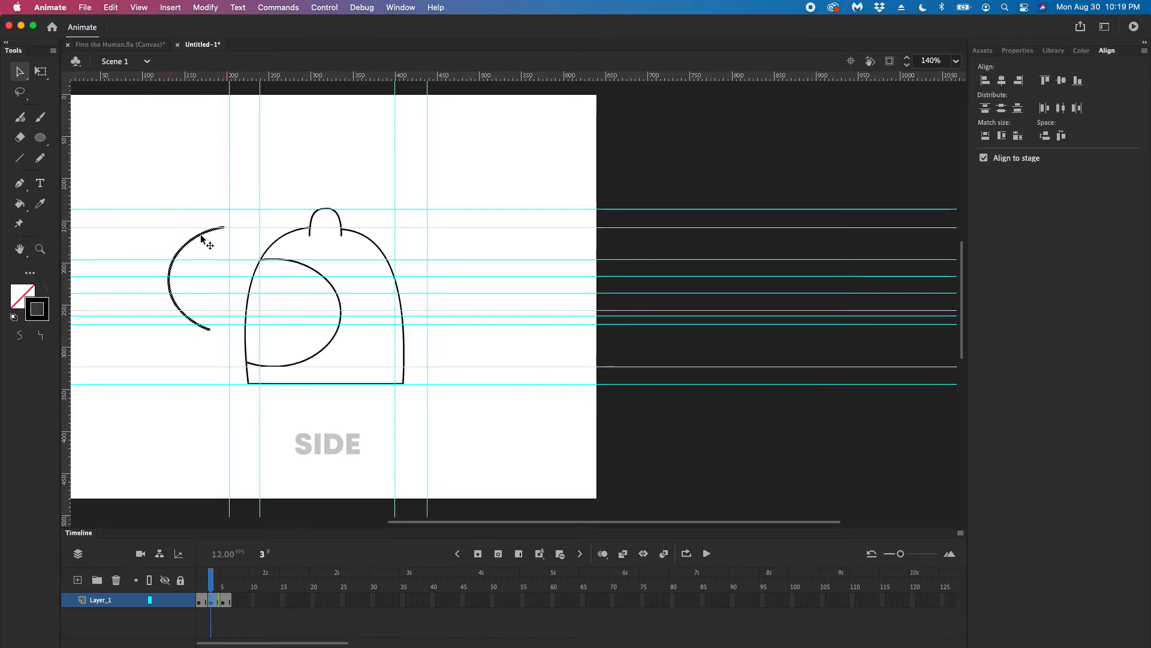
key("super+z")
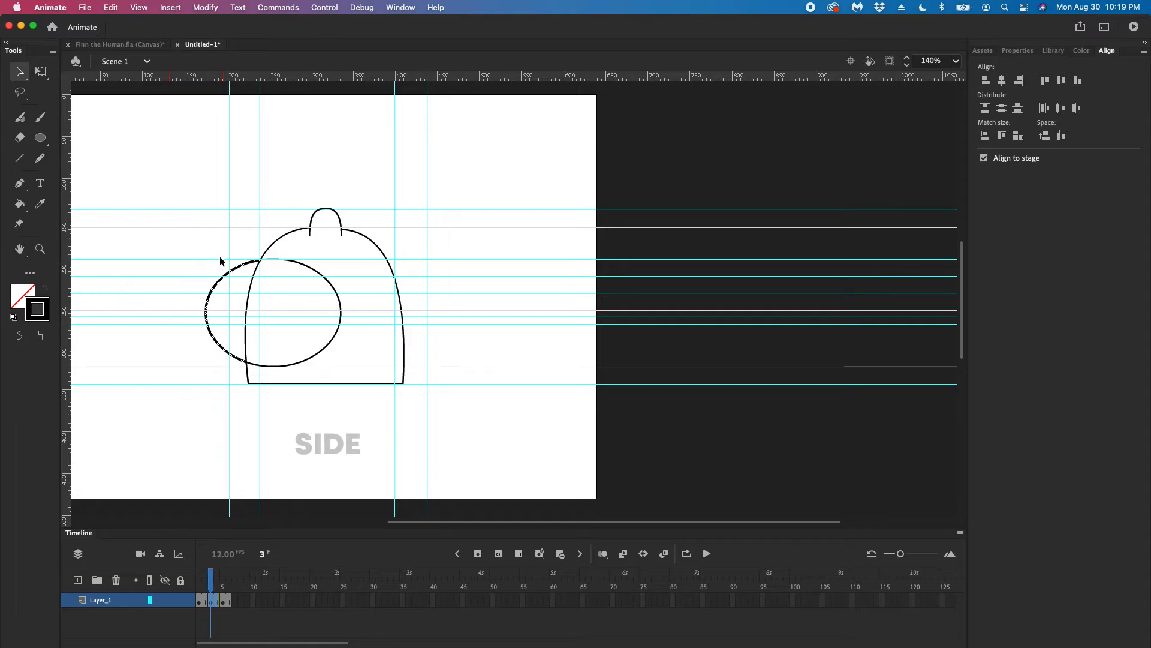
left_click(318, 274, "shift")
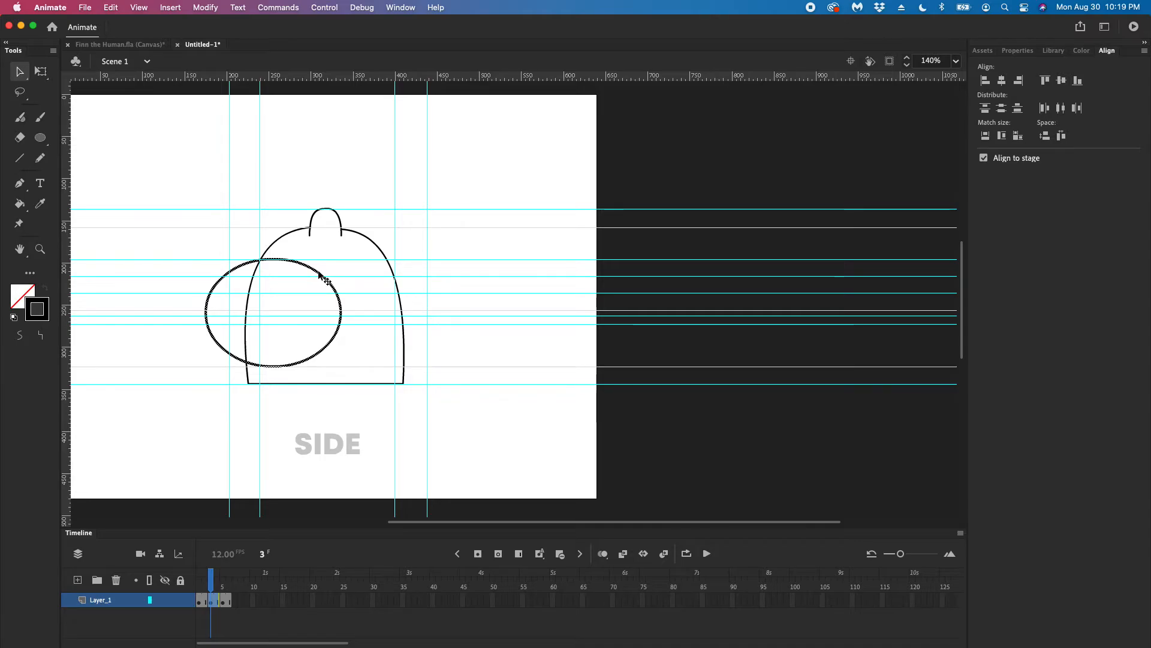
left_click(334, 272)
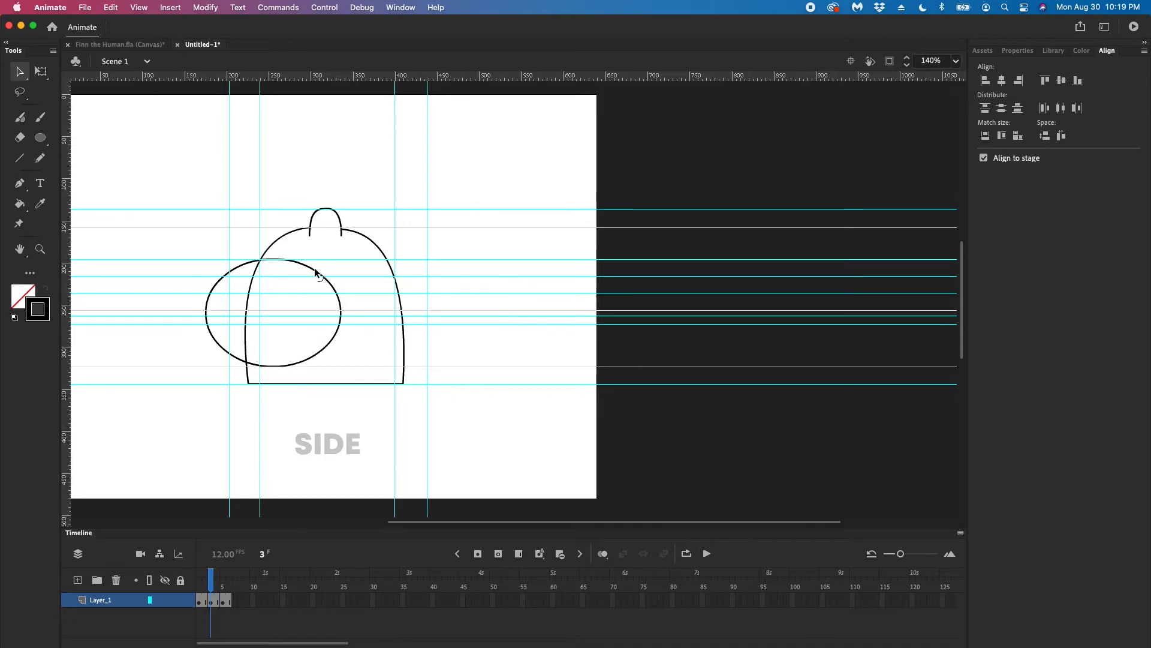
left_click(313, 271)
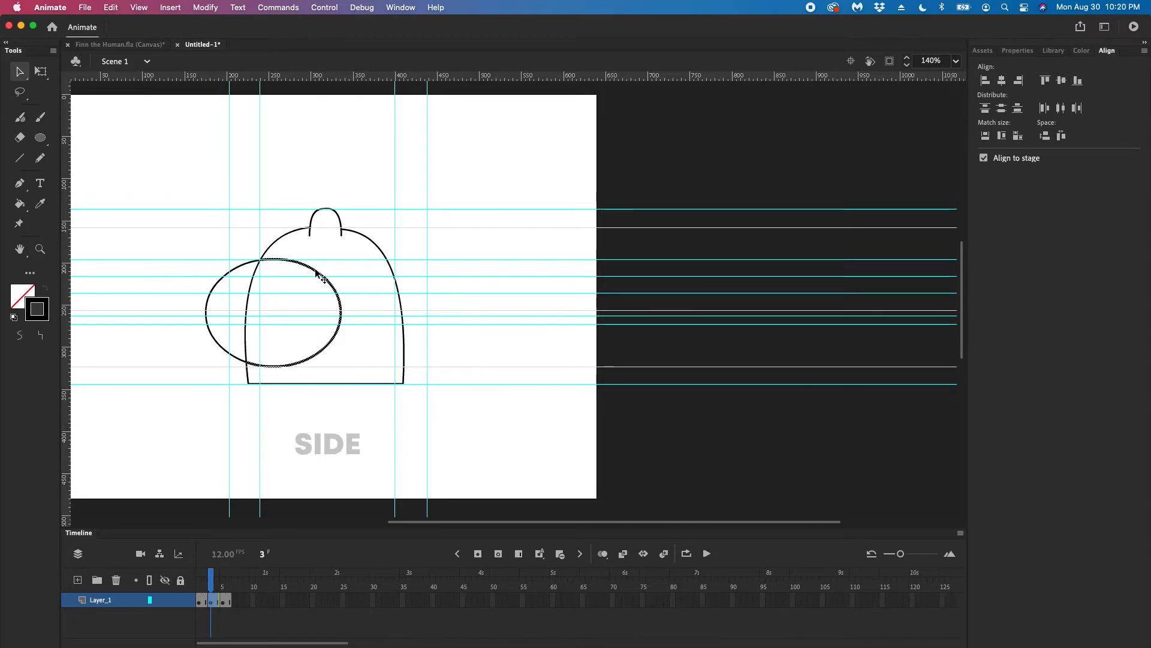
double_click(241, 265)
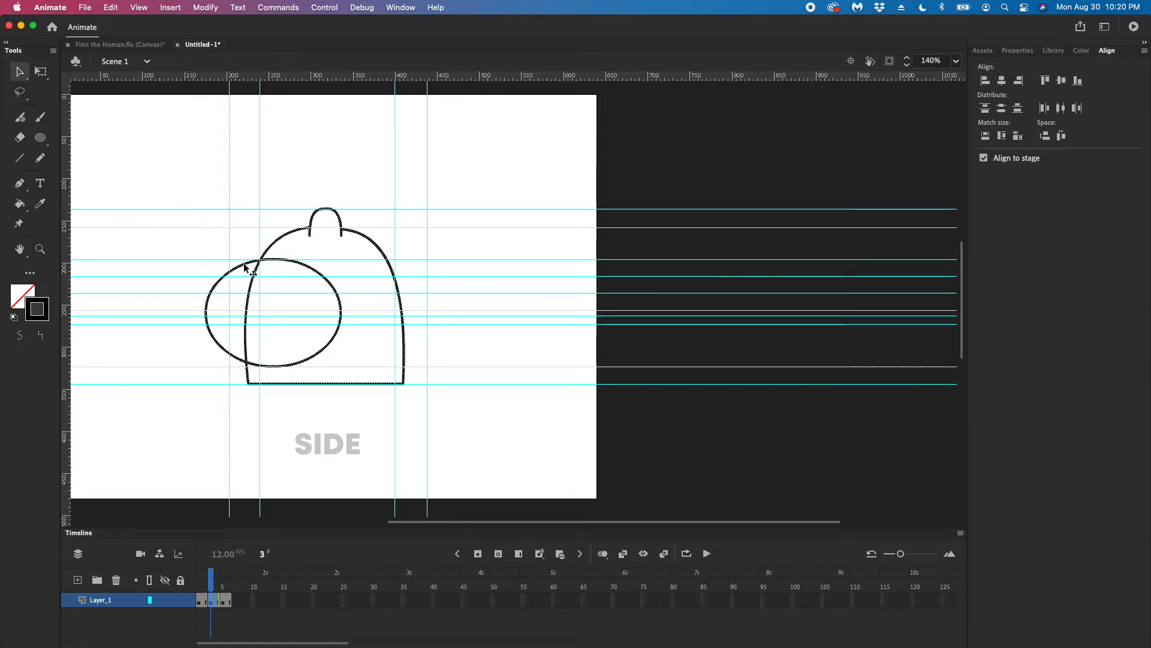
left_click(293, 254)
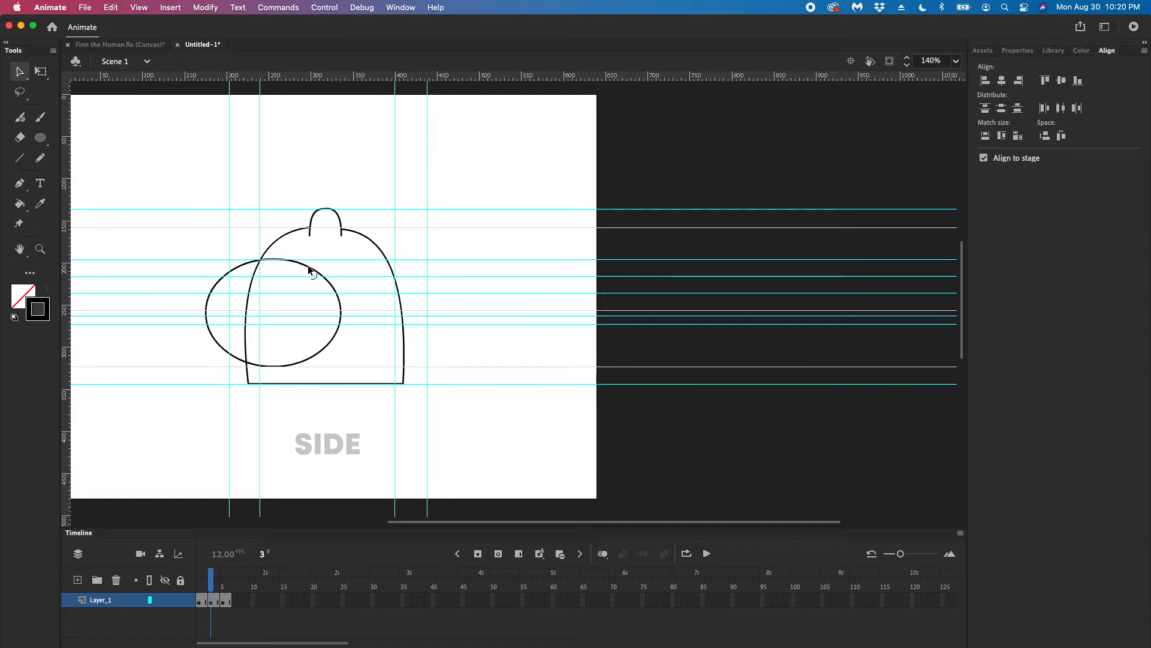
Select both the inner and outer parts of the face oval and shift the whole oval slightly farther left
left_click(309, 267)
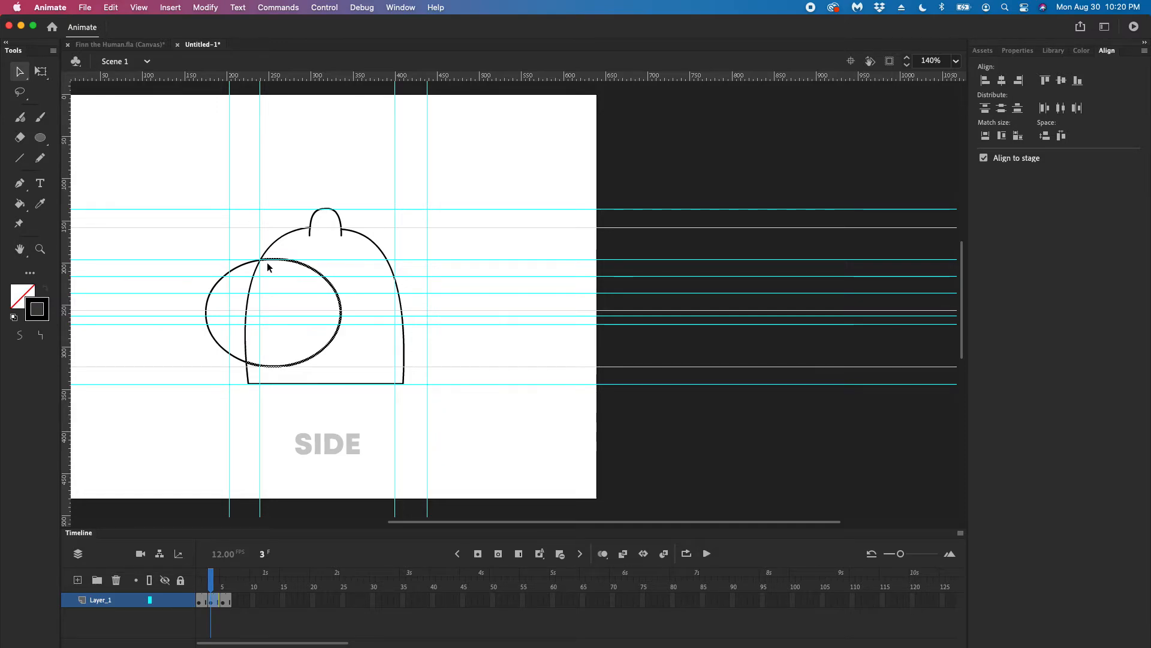
left_click(245, 266, "shift")
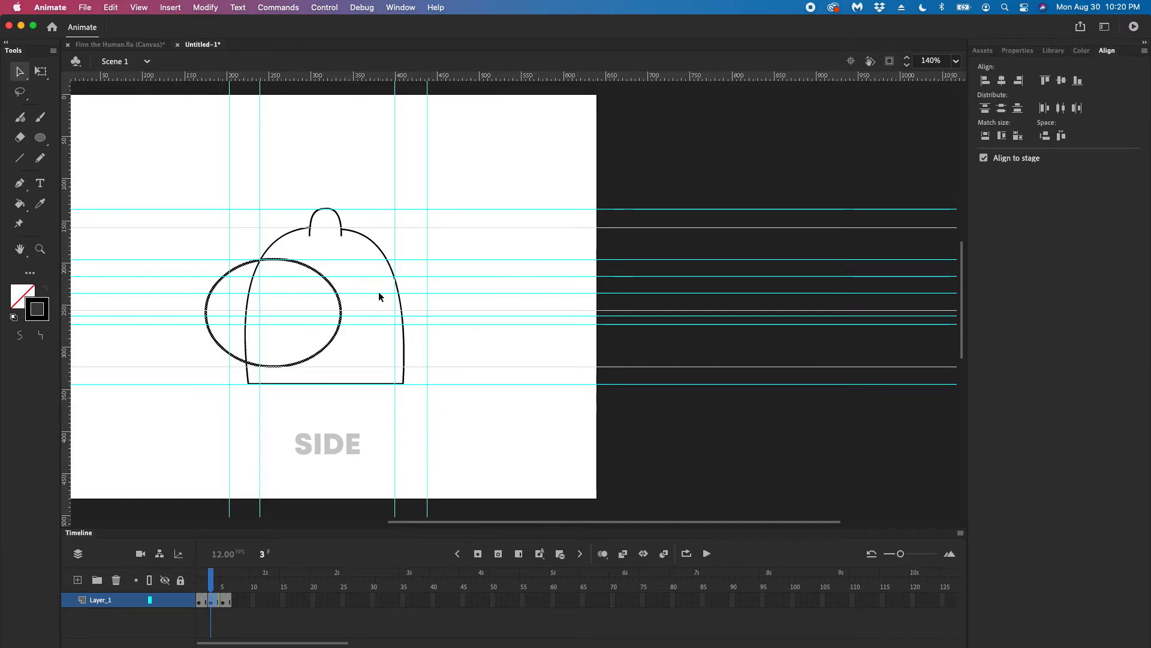
mouse_move(337, 292)
left_mouse_down()
mouse_move(310, 281)
mouse_move(325, 289)
left_mouse_up()
key("Left")
key("Left")
key("Left")
key("Left")
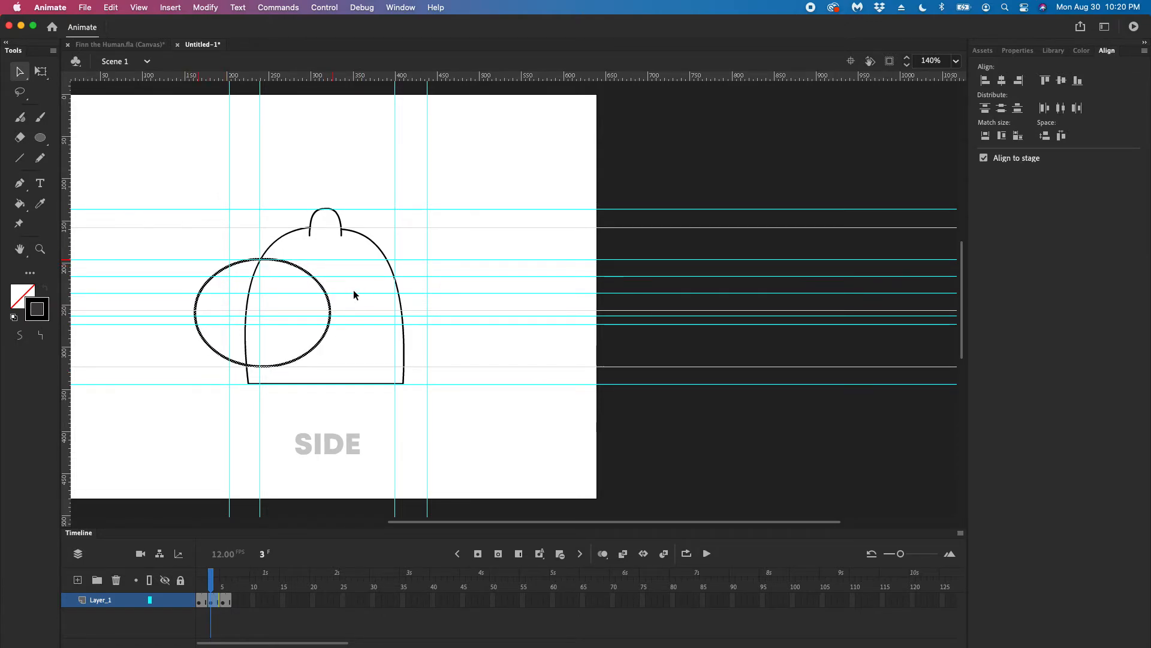
Delete the part of the face oval that lies outside the head's left edge
left_click(358, 290)
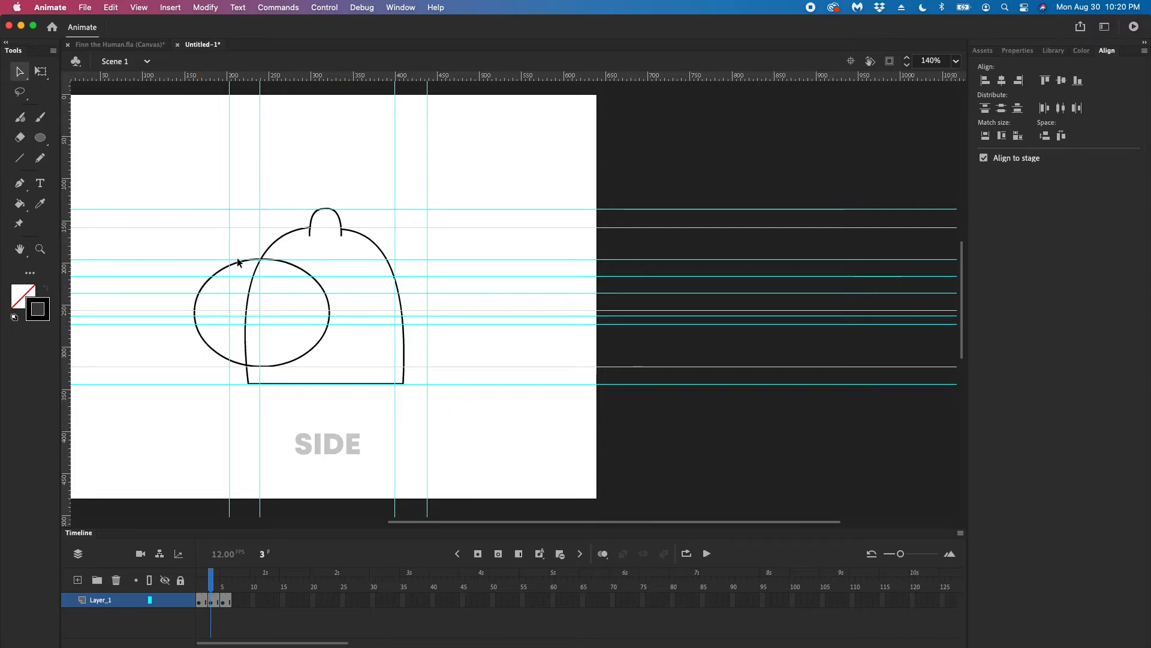
left_click(239, 262)
key("Delete")
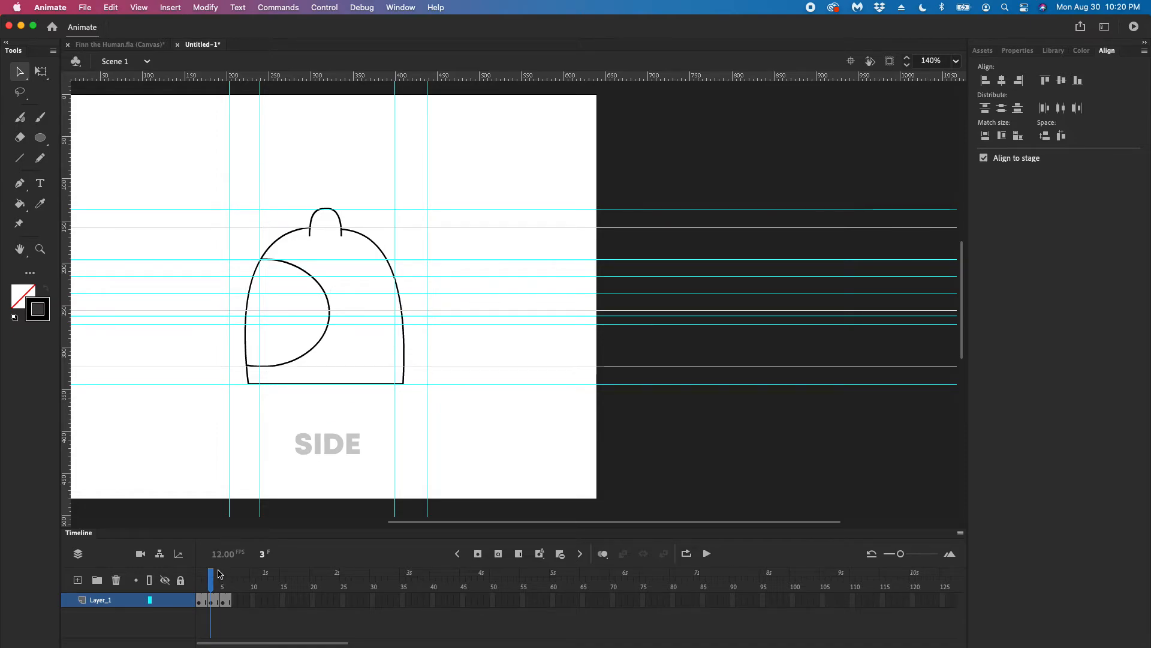
Copy the right-hand eye, its eyebrow and the mouth from the front view on frame 2 and paste them into the side view on frame 3
left_click_drag(219, 574, 206, 576)
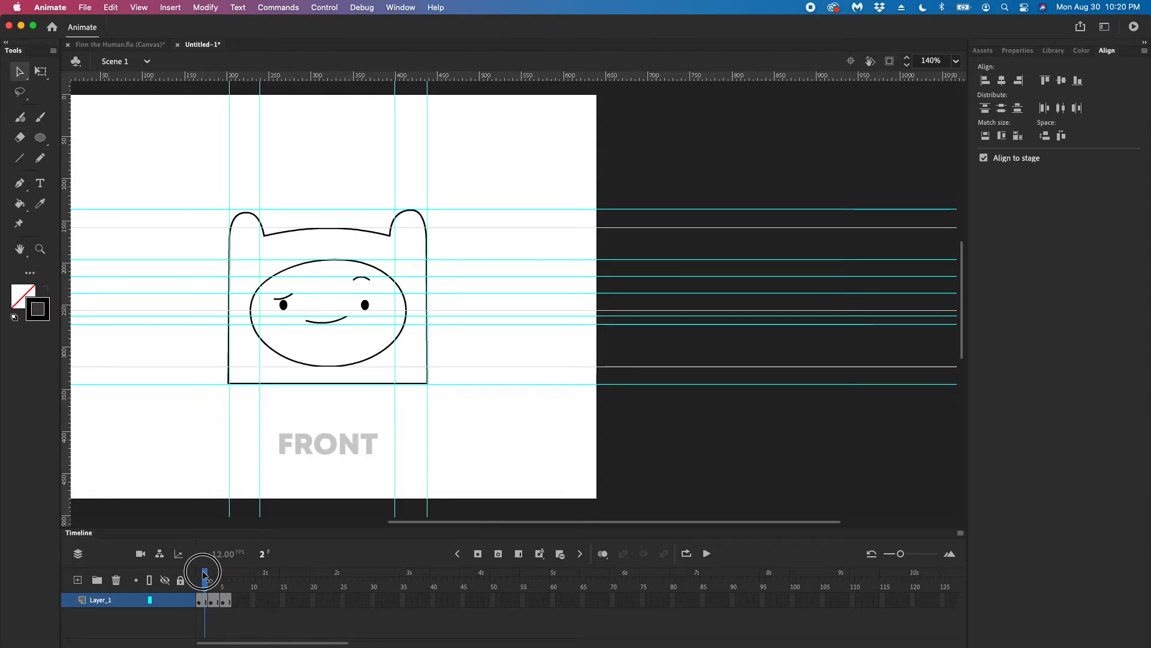
key("ctrl+Up")
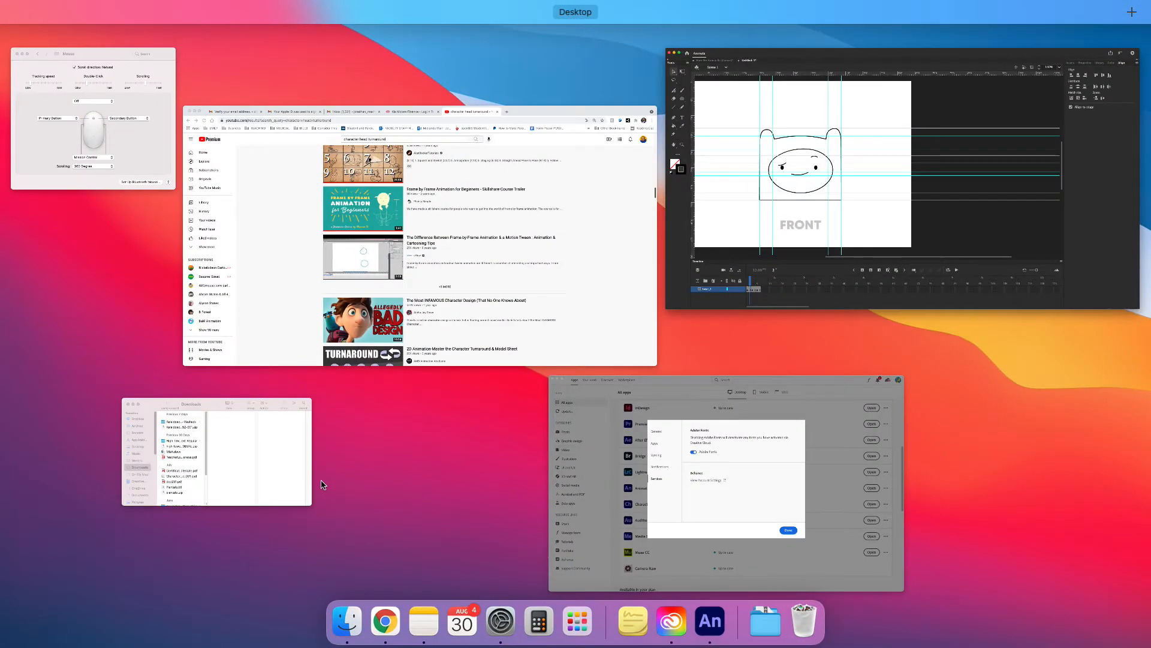
left_click(928, 240)
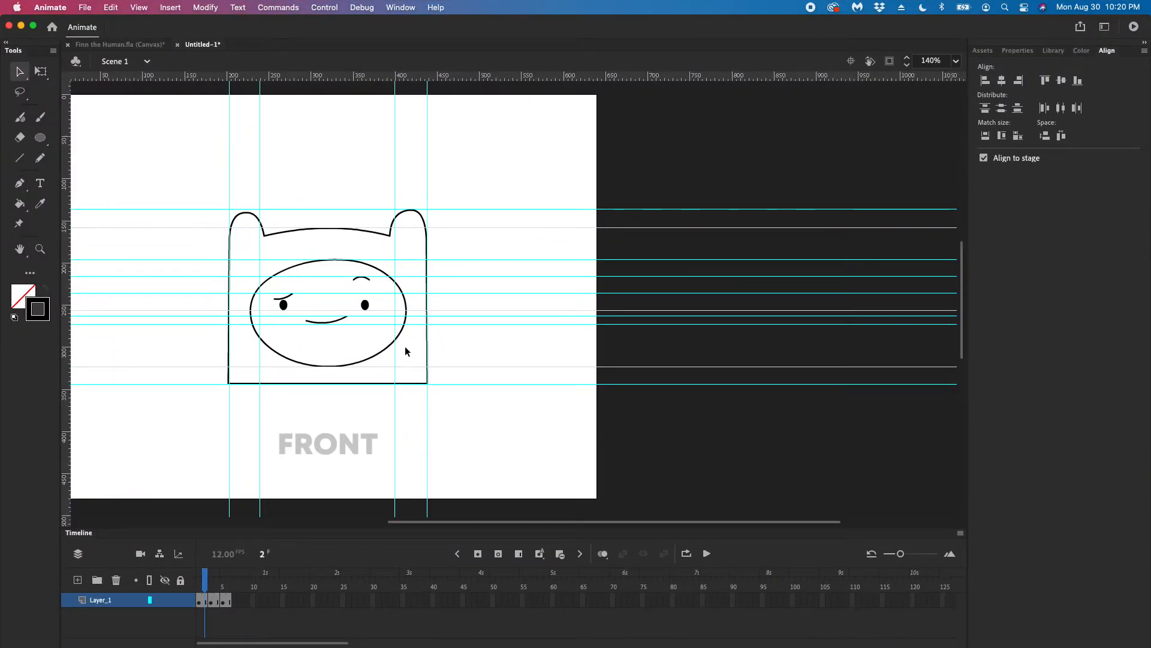
left_click(364, 307)
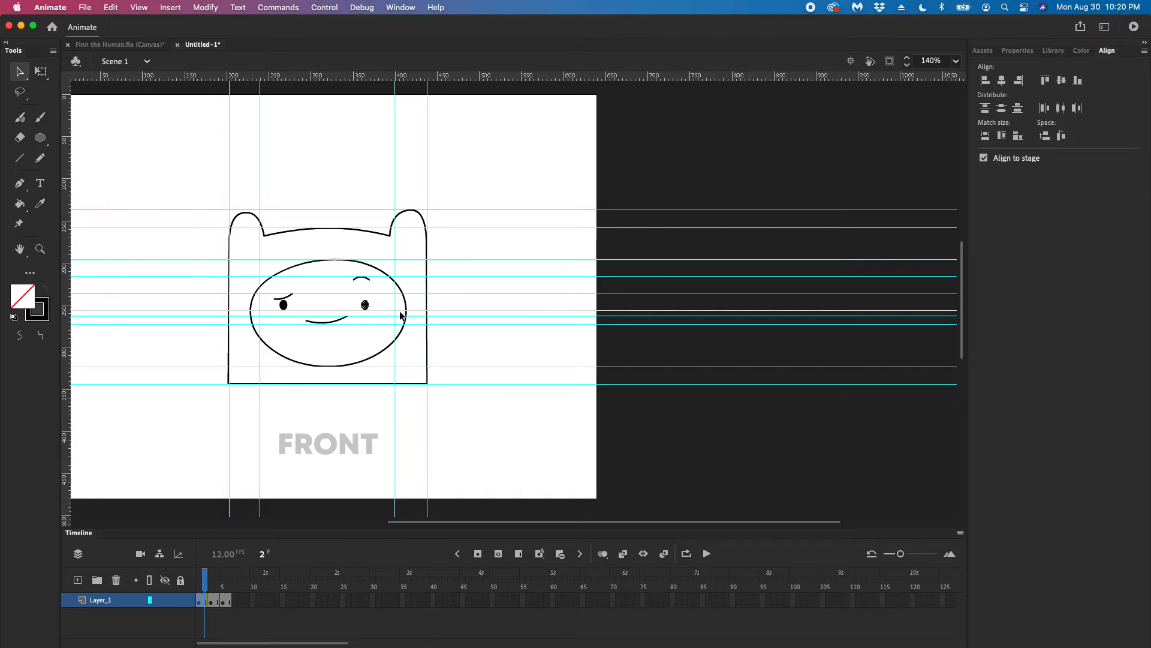
left_click(361, 278, "shift")
left_click(340, 321, "shift")
left_click(211, 575)
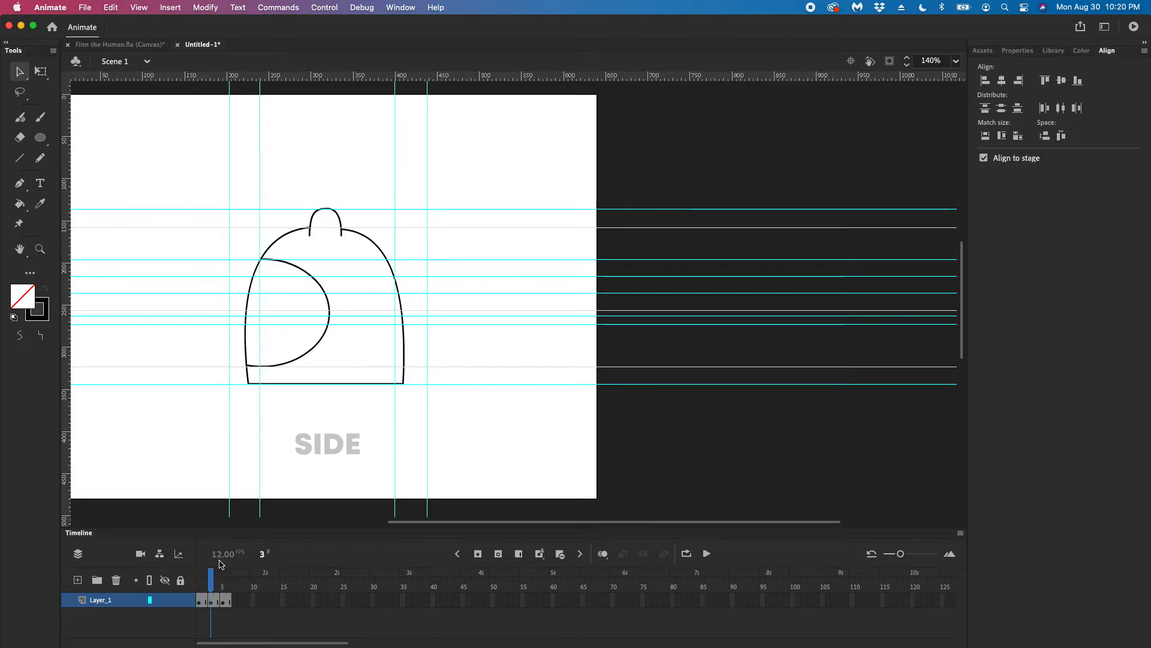
key("super+v")
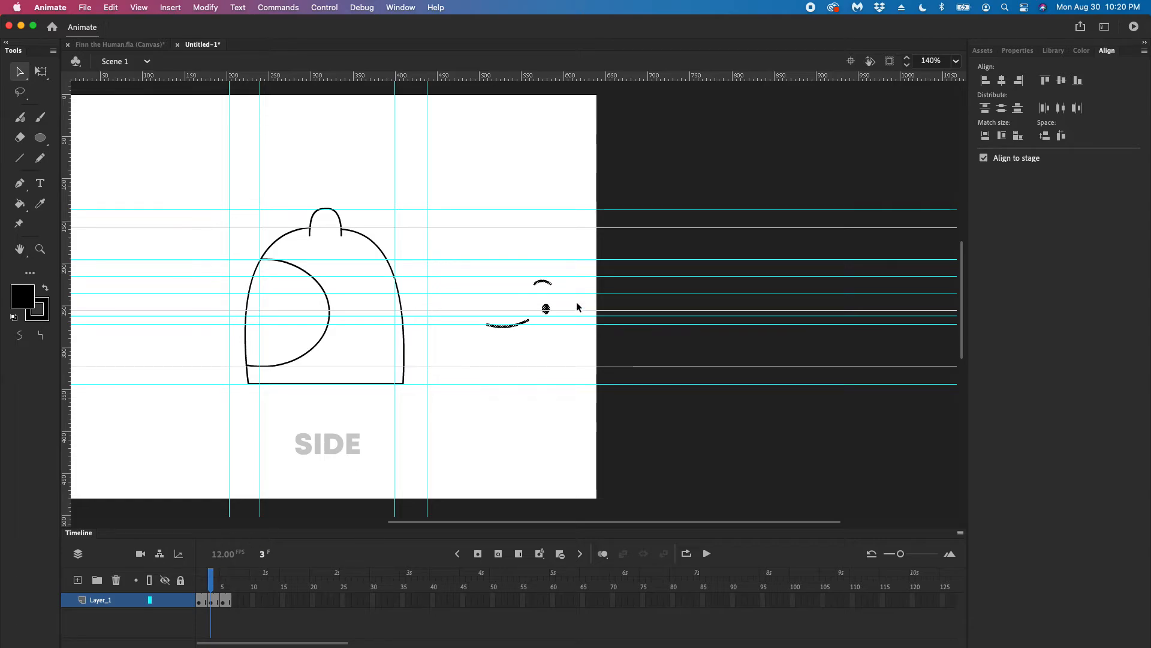
Move the pasted features over to the front of the face and centre the eye on the vertical guide just inside the head outline
left_click_drag(535, 310, 504, 309)
mouse_move(302, 316)
left_mouse_down()
mouse_move(207, 304)
mouse_move(260, 305)
left_mouse_up()
left_click(286, 304)
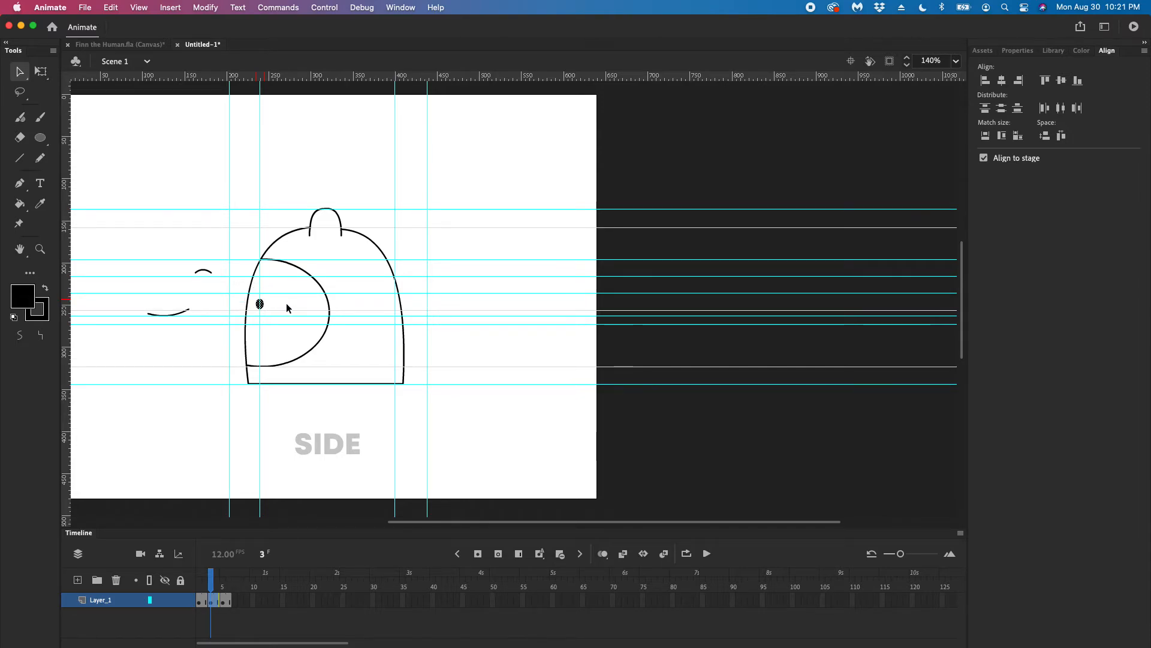
Try to cut off the top of the side view's eye by deleting a partial selection of its fill
left_click(203, 273)
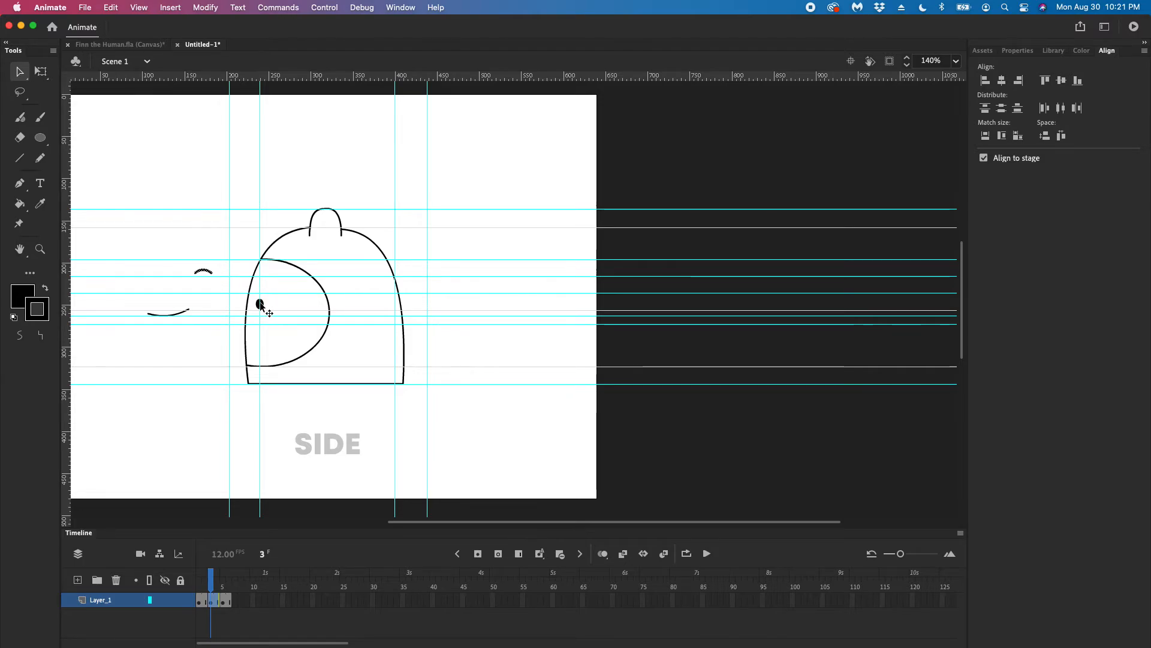
left_click(40, 249)
left_click_drag(226, 286, 336, 354)
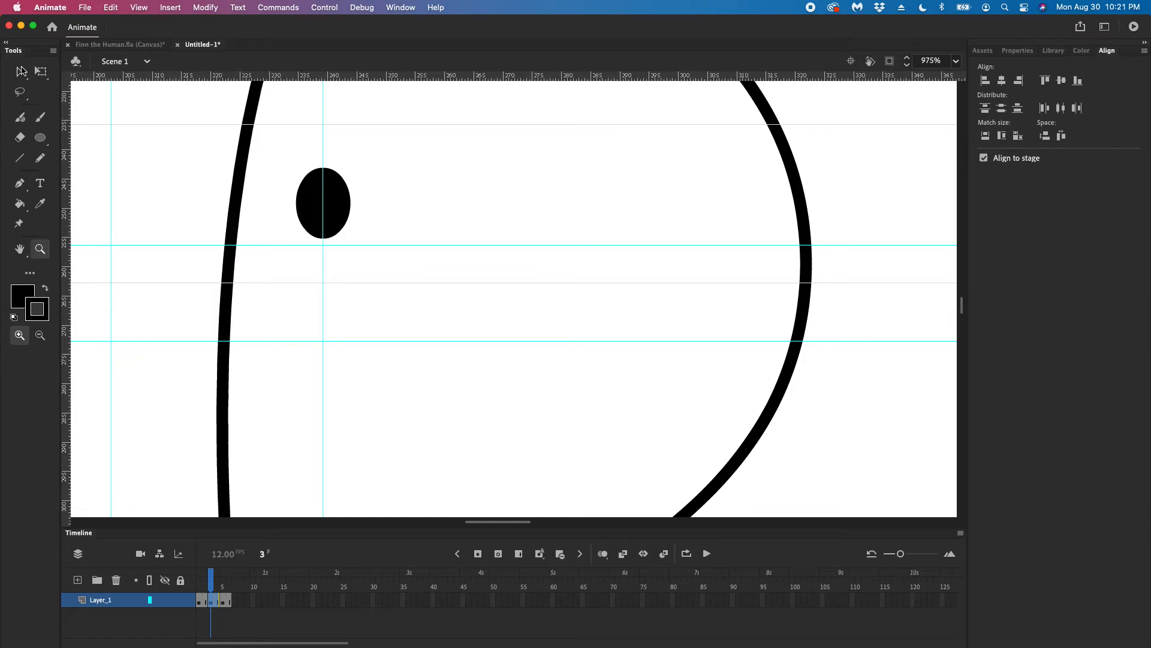
left_click(20, 72)
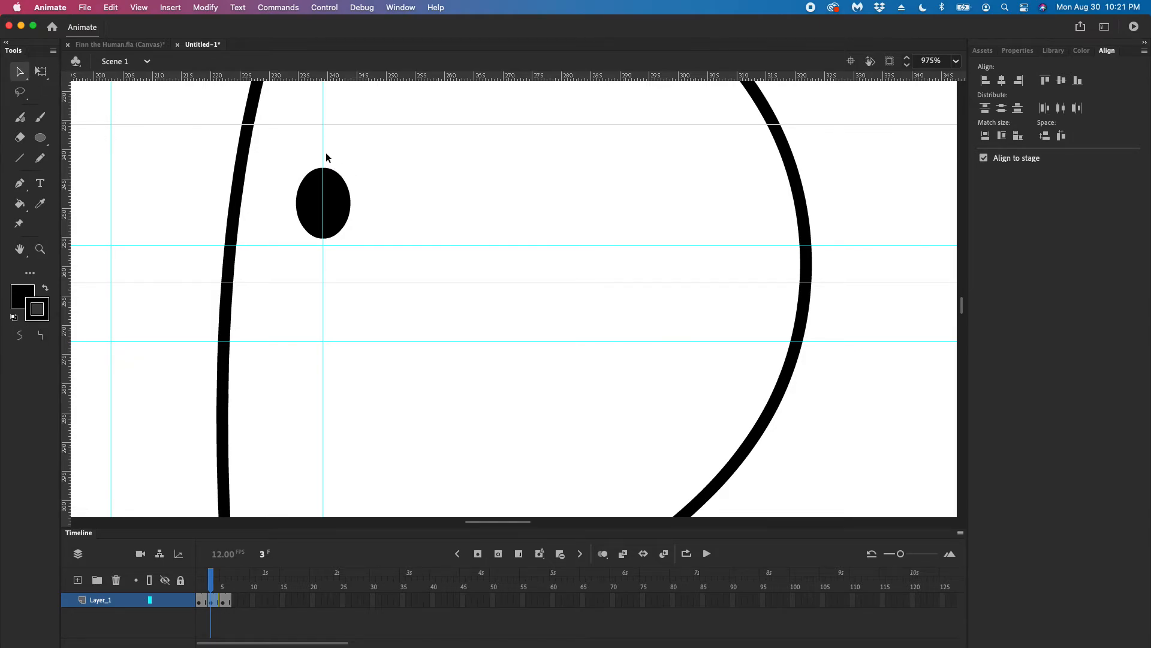
mouse_move(298, 147)
left_mouse_down()
mouse_move(373, 197)
mouse_move(352, 164)
mouse_move(307, 147)
mouse_move(352, 187)
mouse_move(316, 151)
left_mouse_up()
left_click_drag(283, 147, 357, 185)
key("Delete")
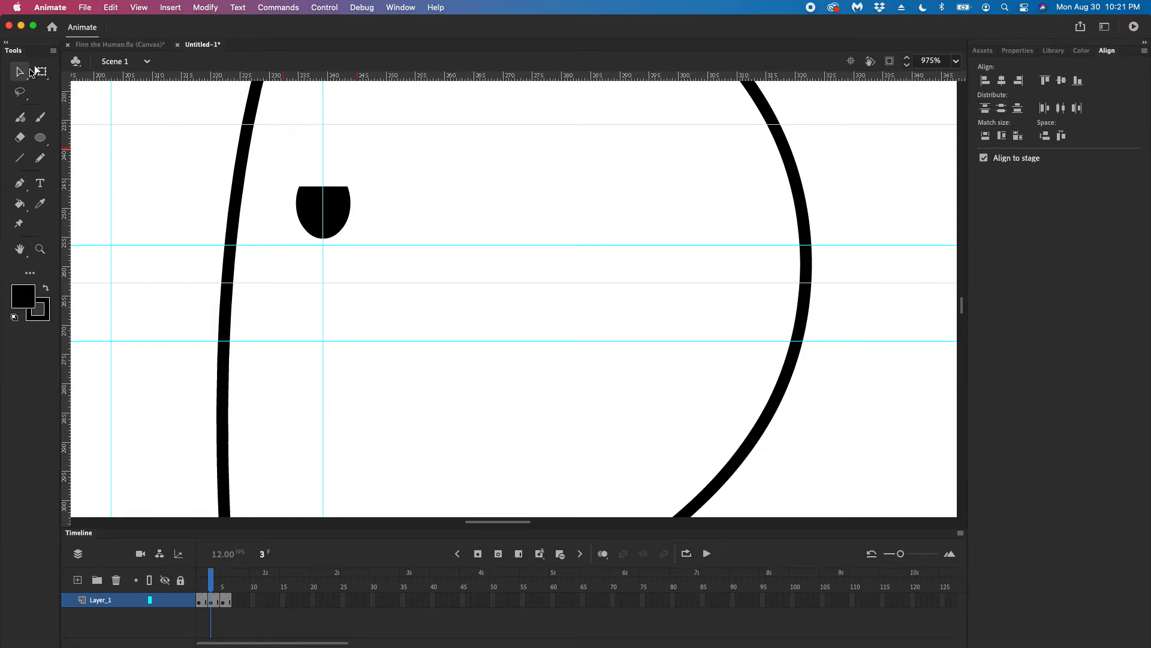
Try reshaping the eye by pulling its corners and lower edge, and undo the edits back to the original oval
mouse_move(350, 186)
left_mouse_down()
mouse_move(351, 207)
mouse_move(304, 170)
mouse_move(334, 184)
left_mouse_up()
left_click_drag(341, 234, 363, 201)
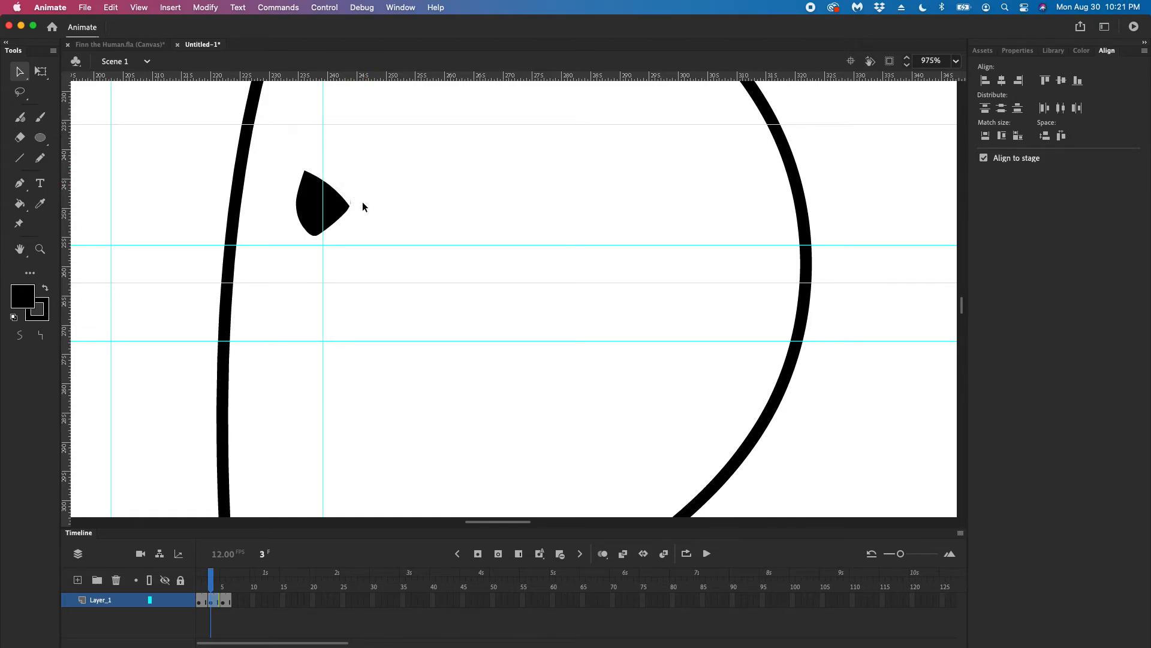
left_click(377, 207)
key("super+minus")
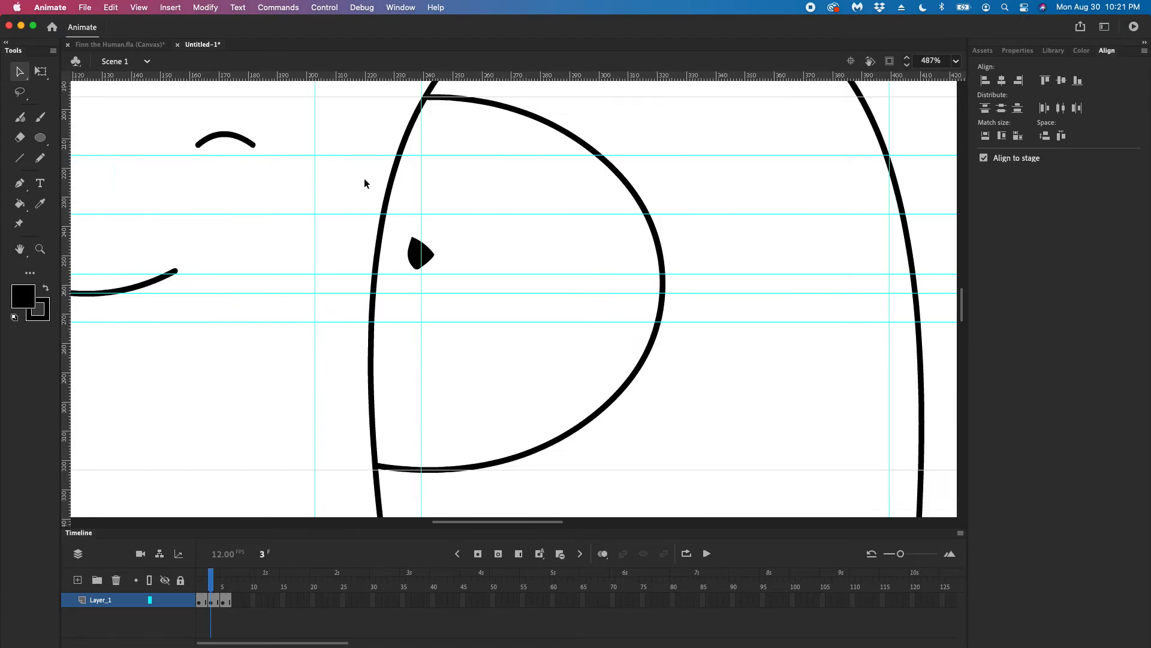
left_click(429, 253)
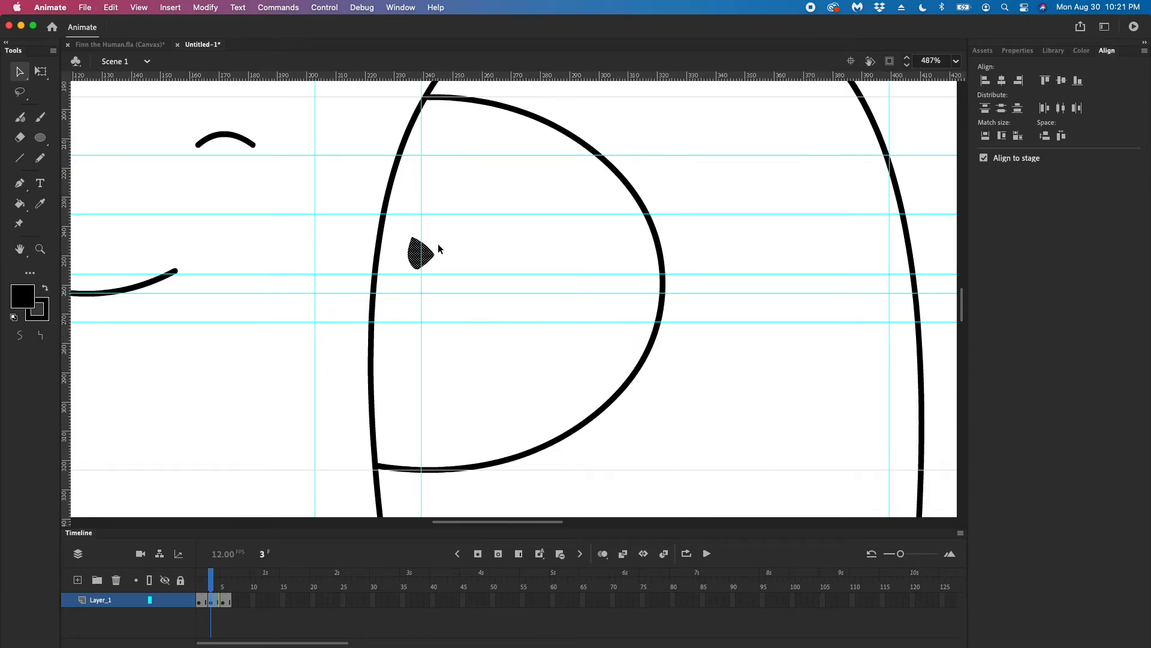
left_click(429, 246)
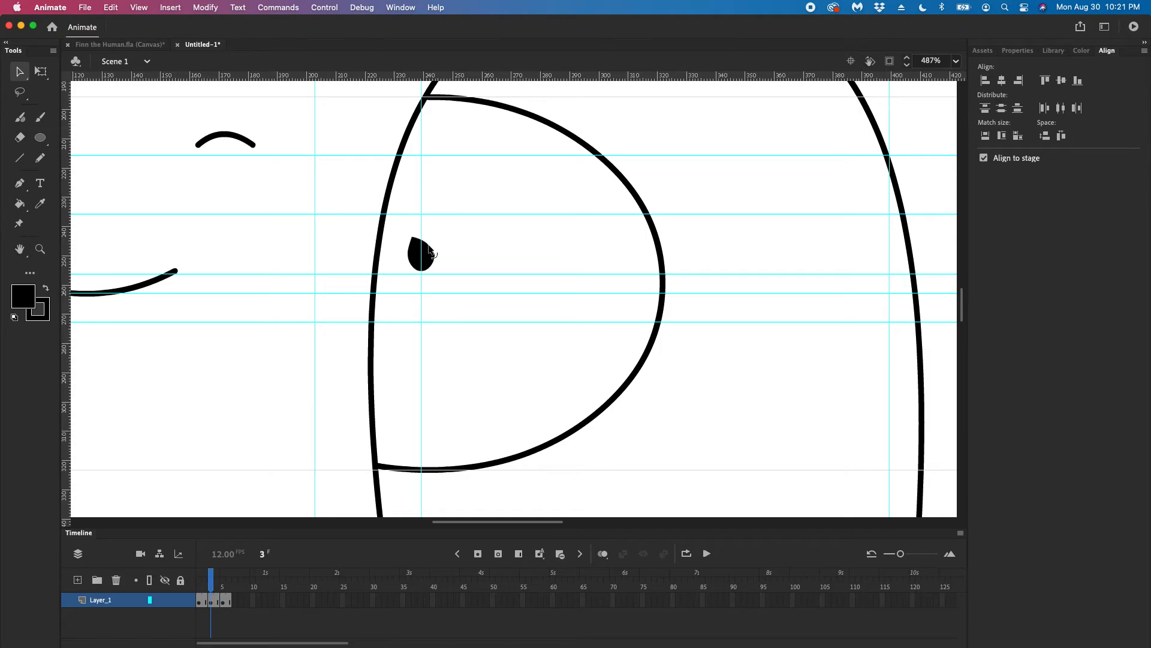
key("super+z")
left_click(450, 246)
Narrow the eyebrow and place it directly above the eye, centred on the same vertical guide
left_click(228, 135)
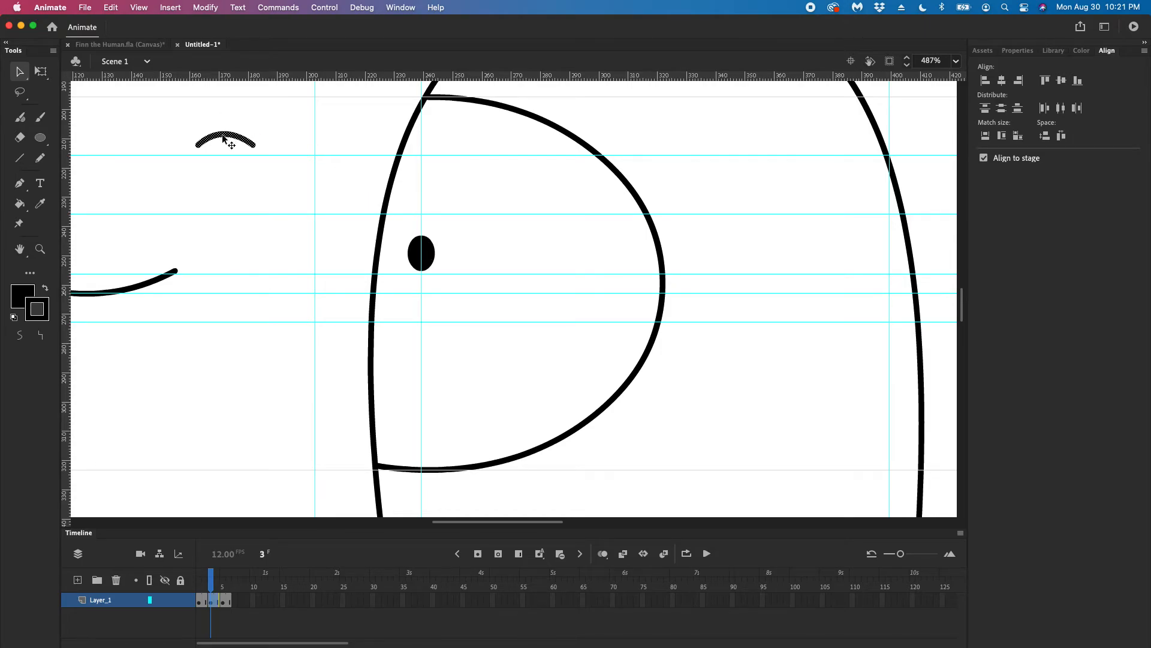
left_click_drag(226, 134, 304, 167)
left_click(362, 174)
left_click(328, 163)
left_click(350, 161)
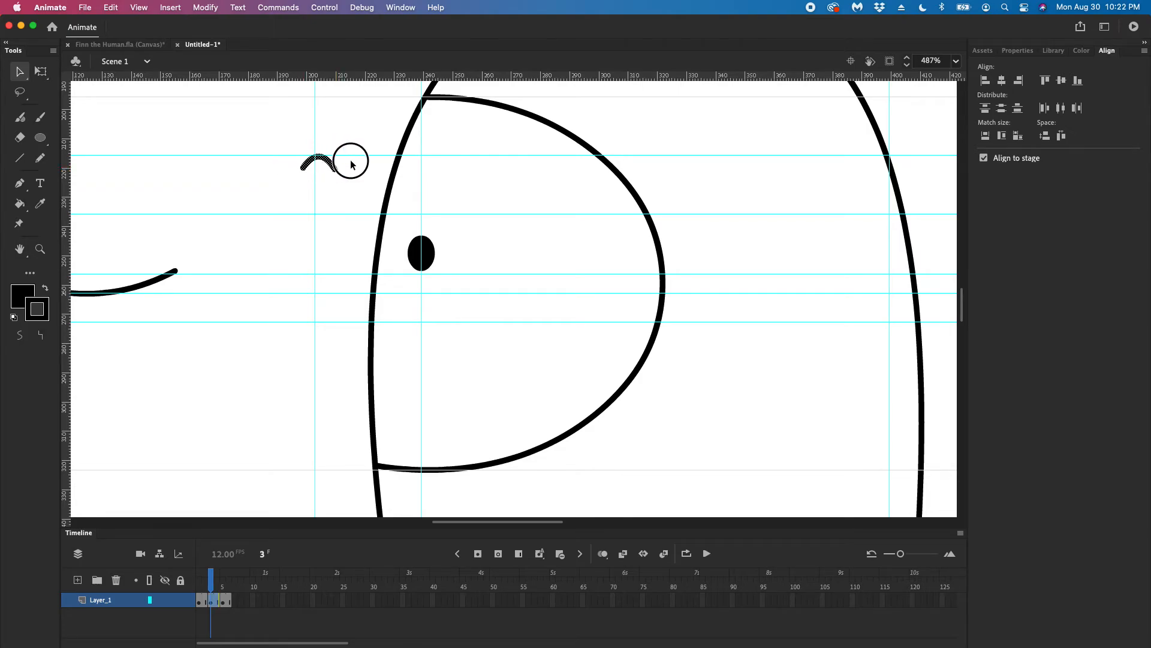
left_click_drag(325, 163, 424, 166)
key("Down")
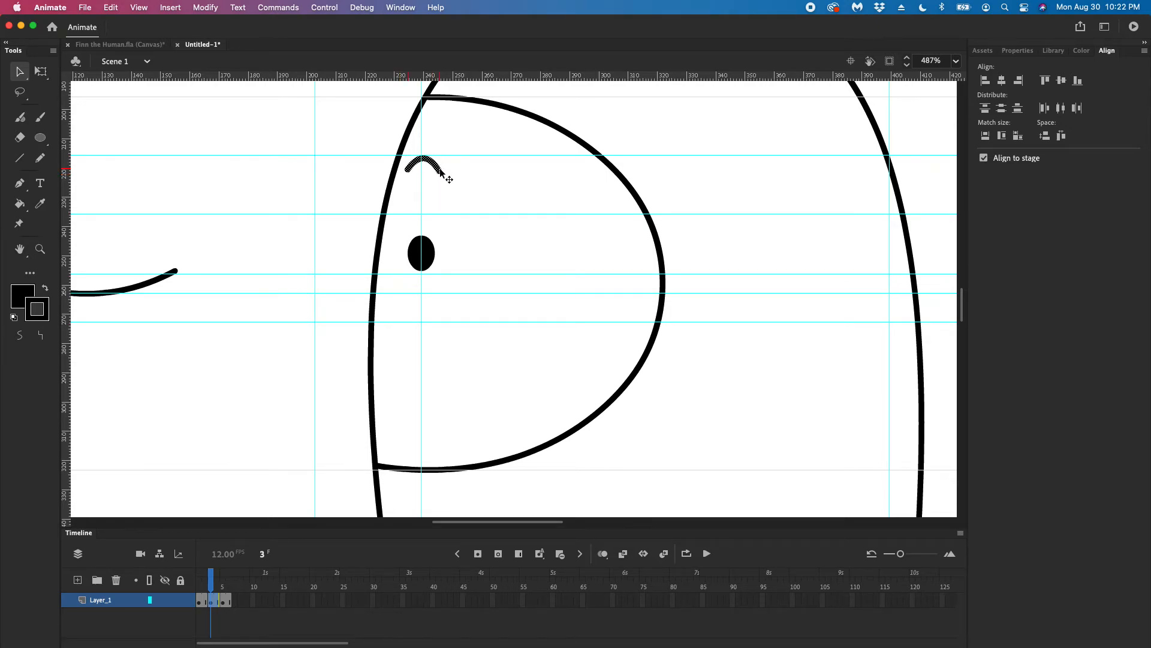
Narrow the mouth with Free Transform and place it across the head's front edge, resting on the mouth guide below the eye
left_click(145, 284)
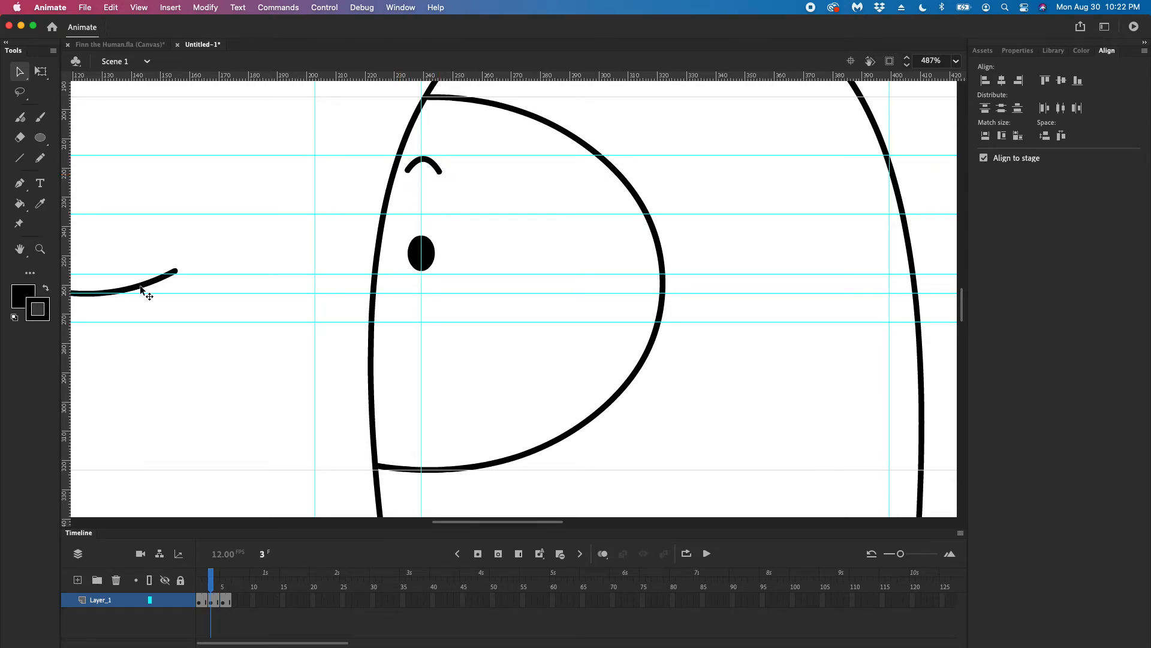
mouse_move(141, 286)
left_mouse_down()
mouse_move(265, 290)
mouse_move(385, 313)
mouse_move(141, 299)
left_mouse_up()
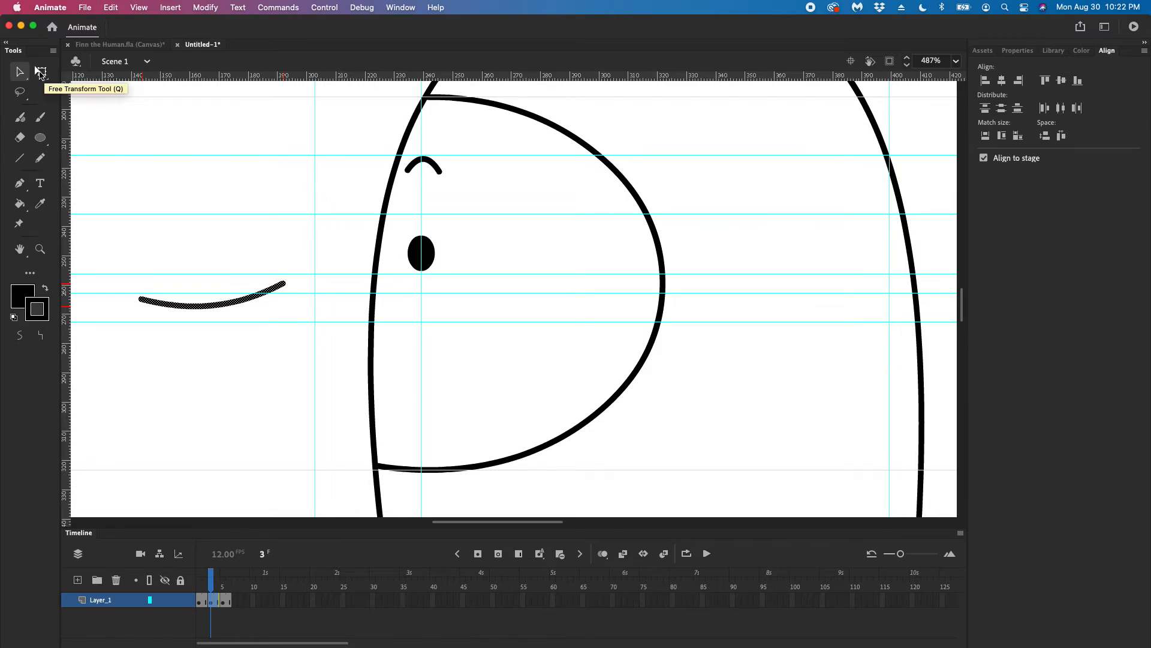
left_click(40, 72)
left_click_drag(138, 292, 180, 290)
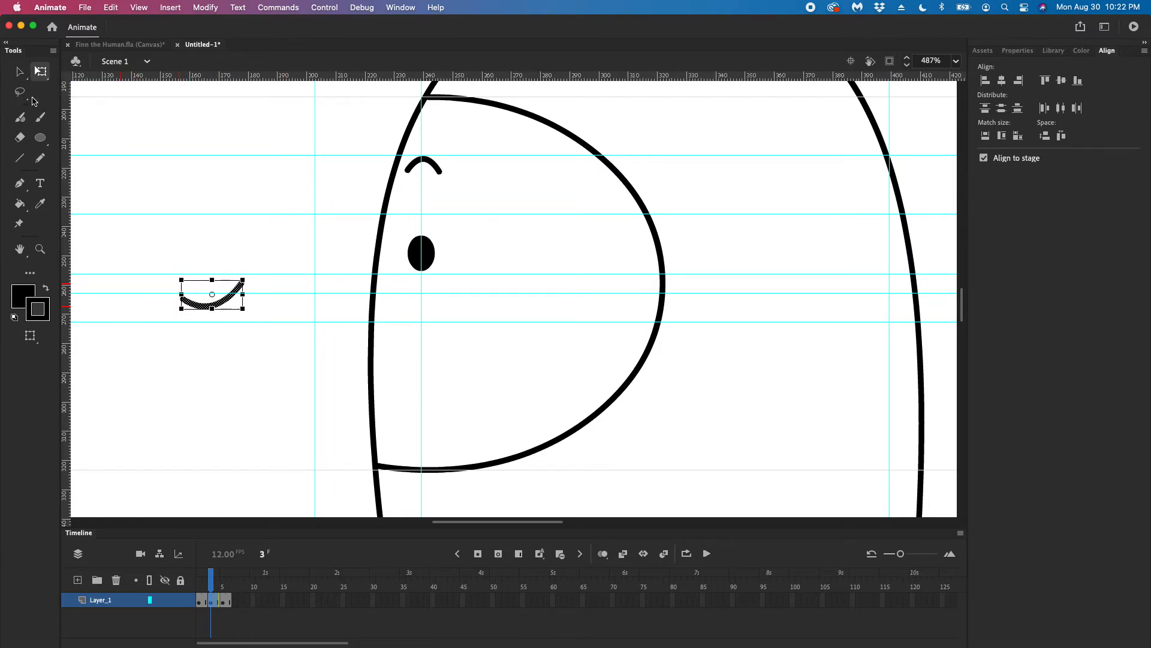
left_click(20, 72)
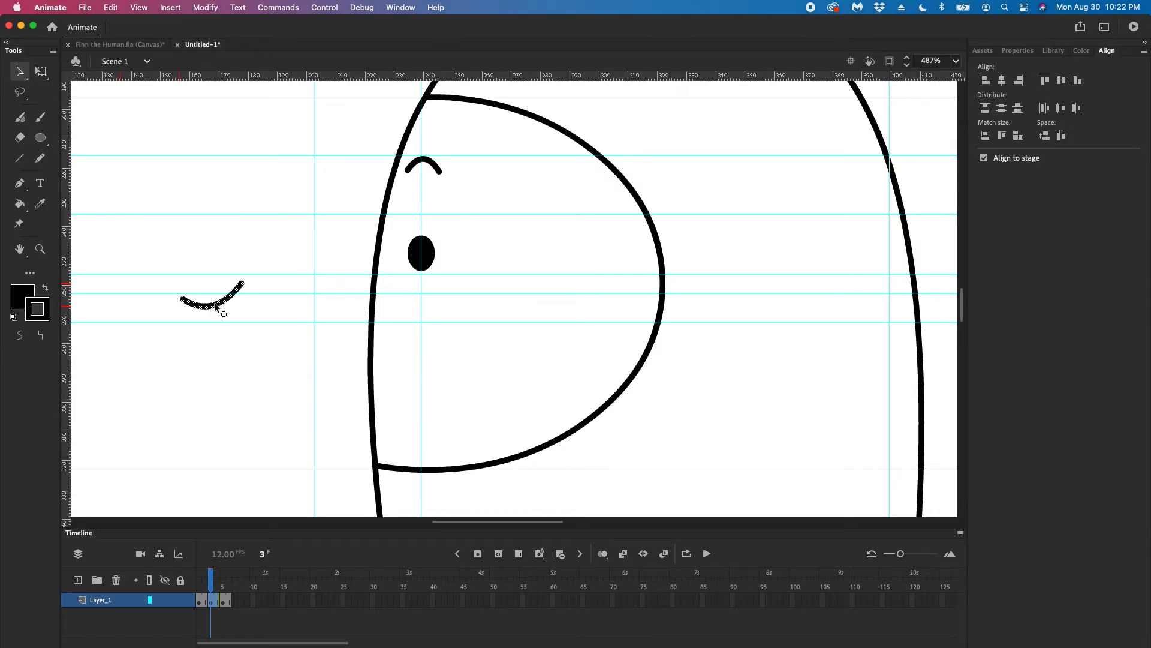
left_click_drag(216, 307, 389, 318)
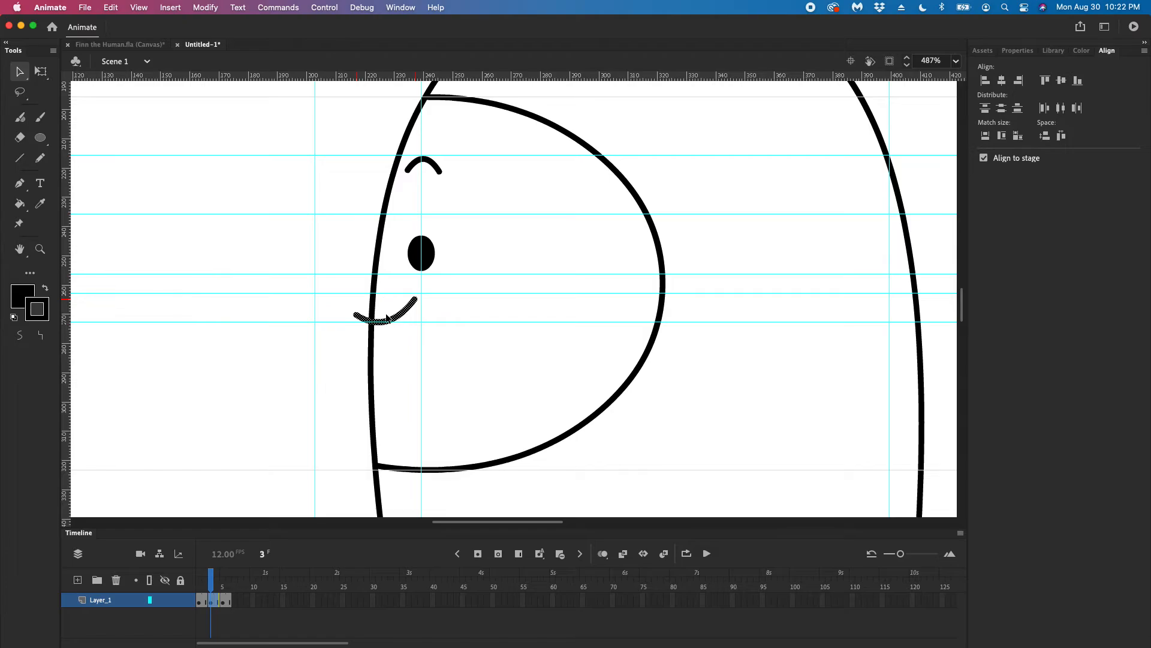
left_click(311, 322)
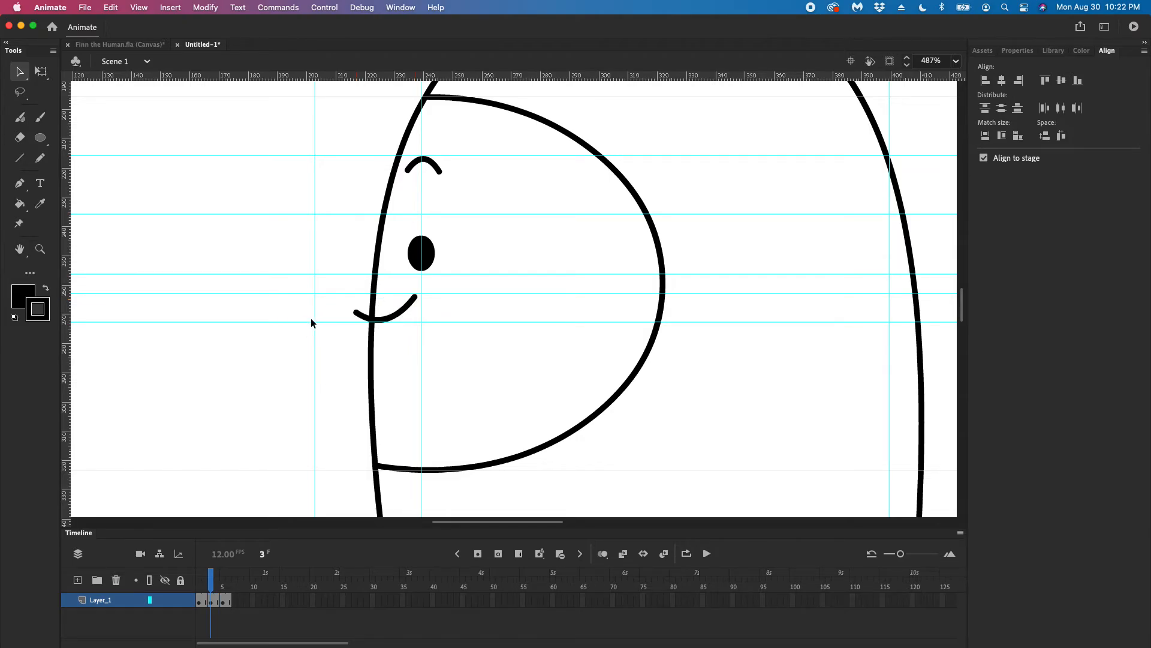
Delete the part of the mouth that extends outside the head's front edge
left_click(360, 313)
key("Delete")
key("super+minus")
key("super+minus")
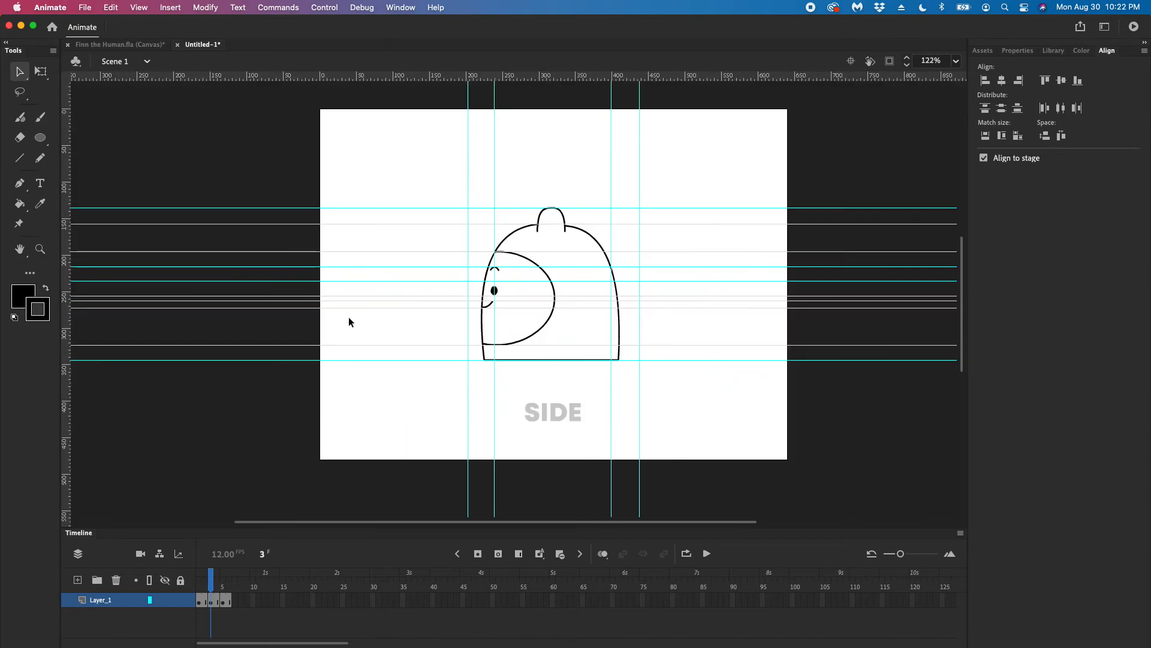
Go back to the front view on frame 2, select that frame and make the timeline area taller
mouse_move(221, 594)
left_mouse_down()
mouse_move(198, 585)
mouse_move(225, 585)
mouse_move(199, 583)
mouse_move(222, 581)
mouse_move(205, 580)
left_mouse_up()
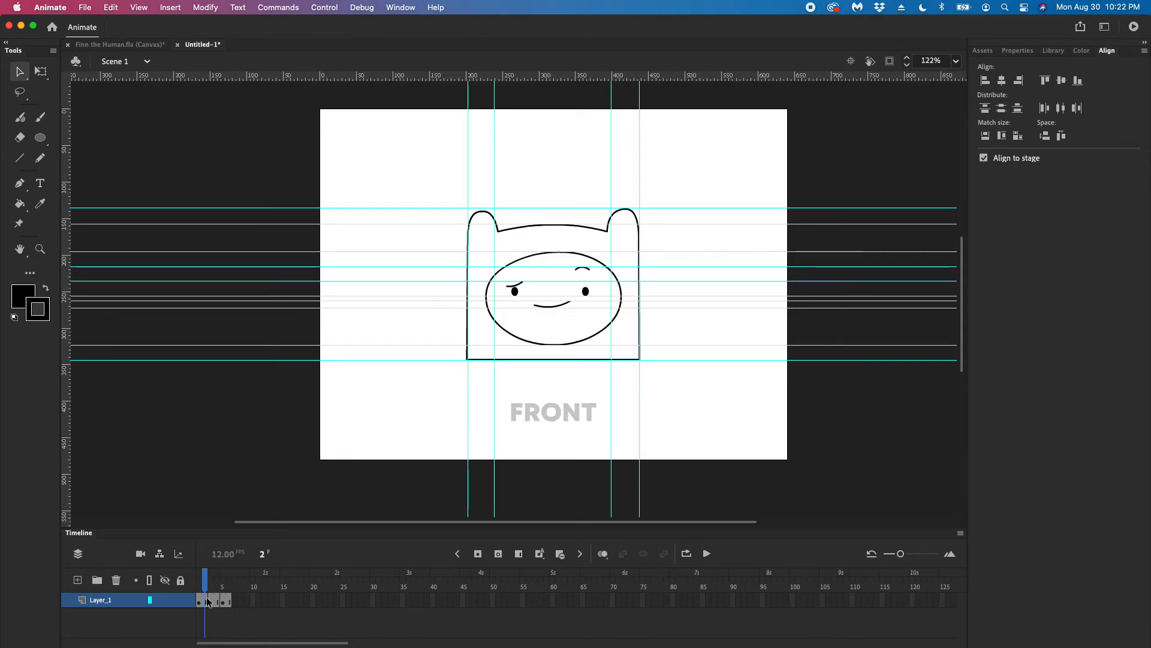
left_click(209, 602)
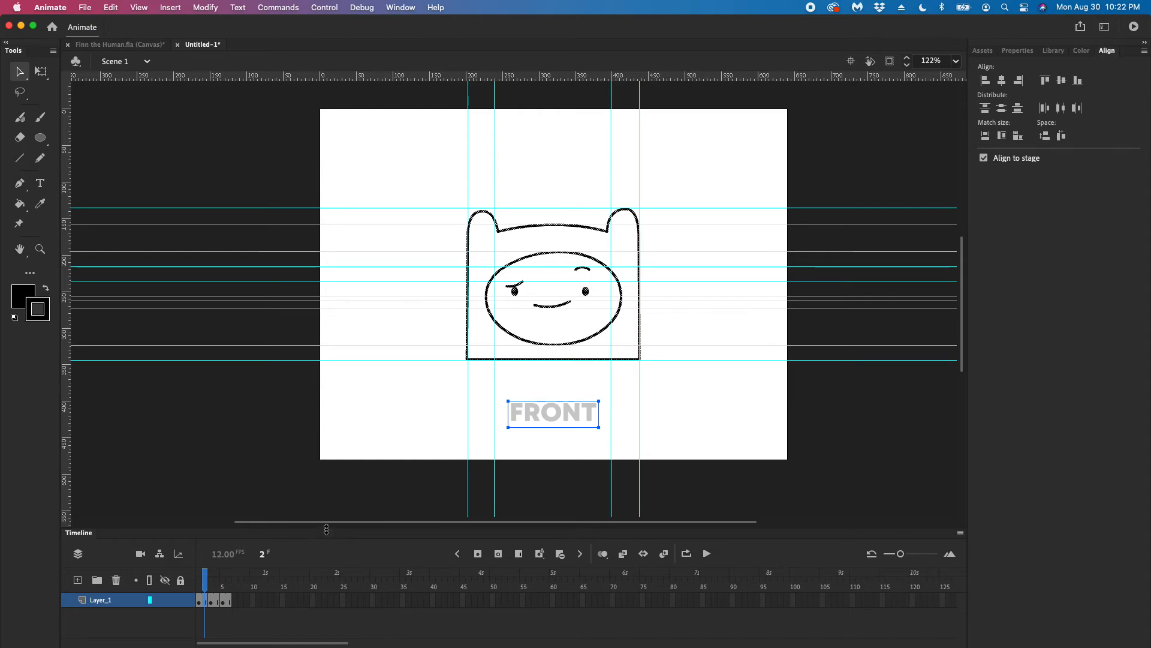
left_click_drag(327, 529, 326, 494)
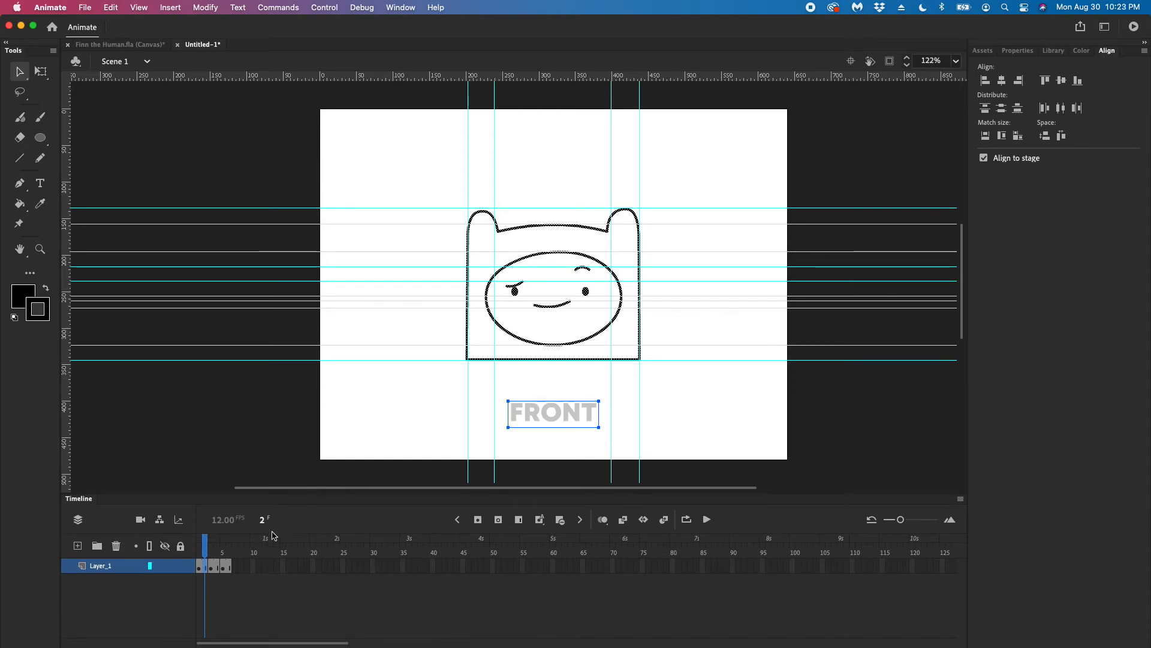
Compare the front view's contents on frames 1 and 2 of the timeline
mouse_move(210, 554)
left_mouse_down()
mouse_move(222, 551)
mouse_move(198, 550)
left_mouse_up()
left_click(201, 567)
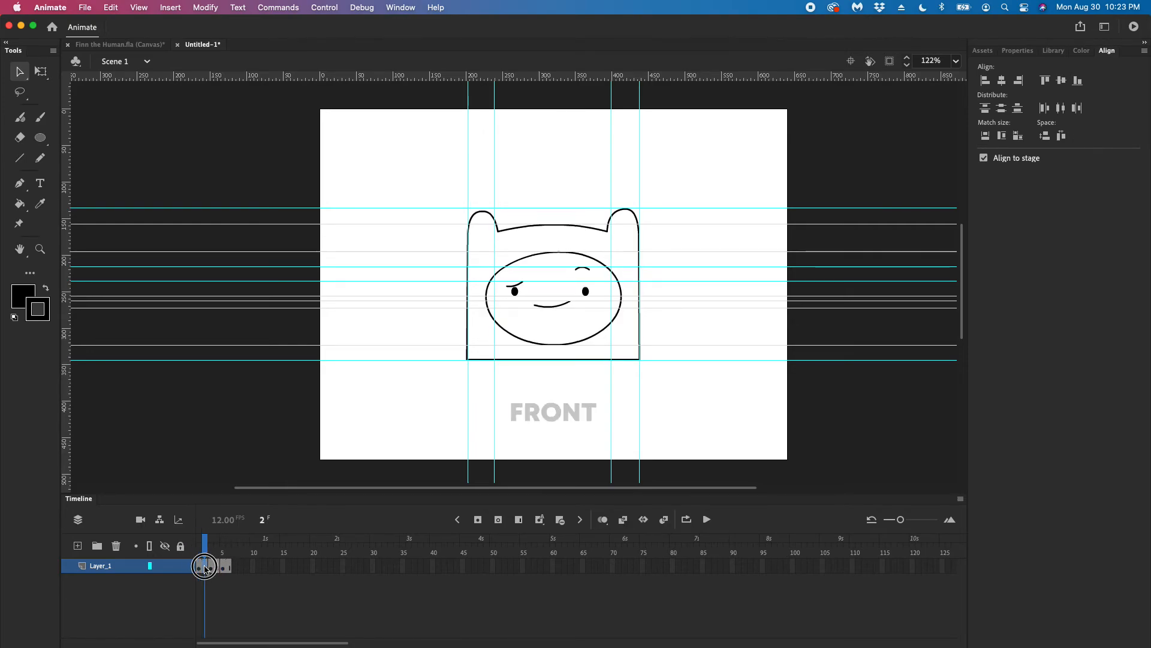
left_click(201, 568)
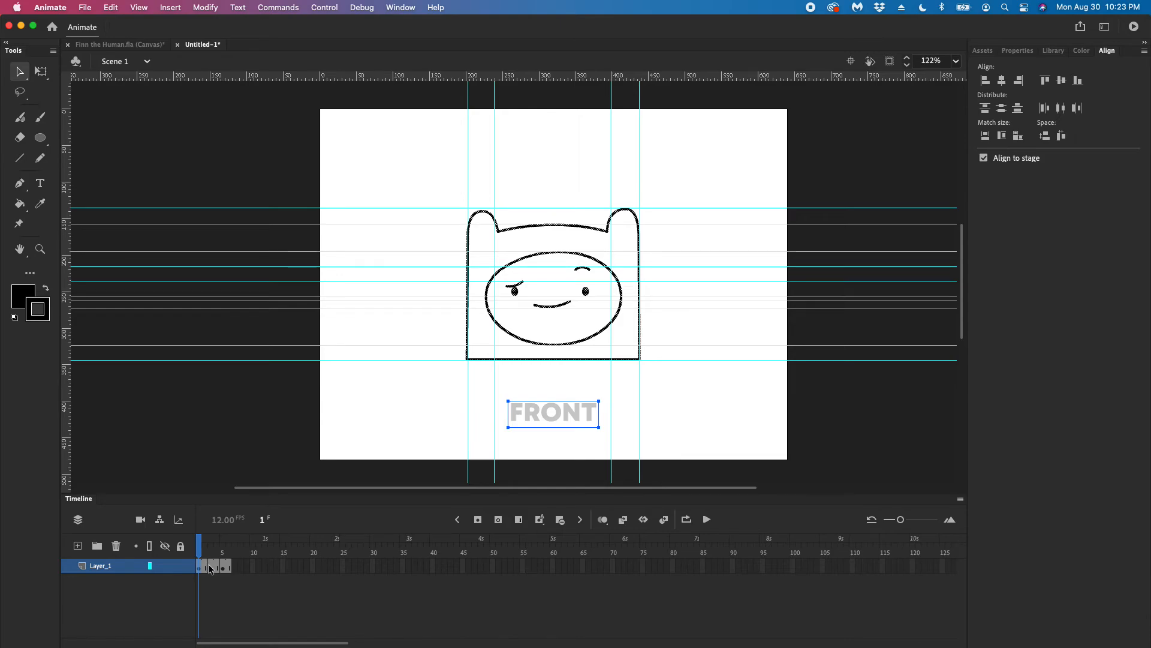
left_click(201, 553)
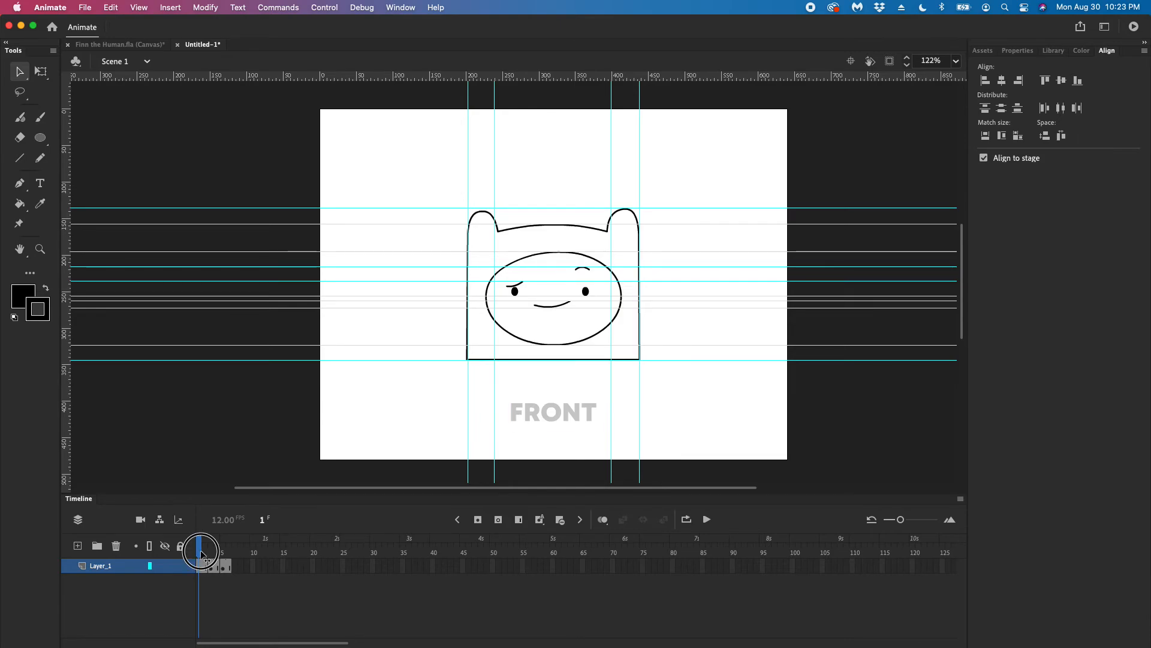
left_click(202, 553)
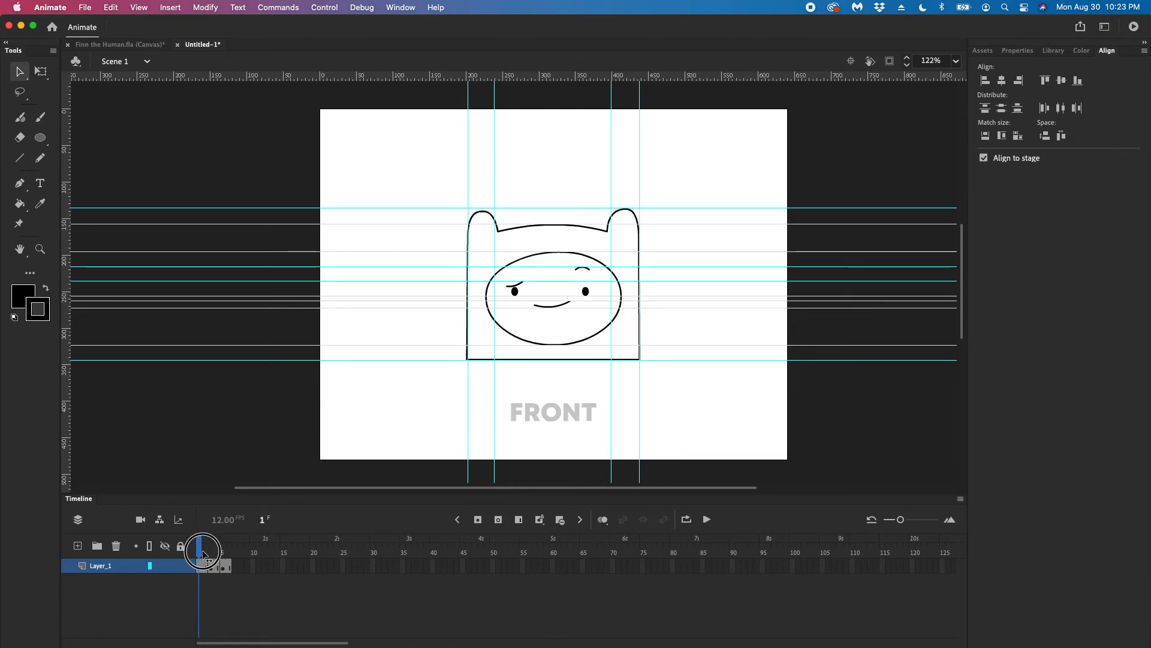
mouse_move(202, 554)
left_mouse_down()
mouse_move(223, 554)
mouse_move(204, 553)
left_mouse_up()
Clear the front drawing from frame 2 and return to frame 1
left_click(204, 567)
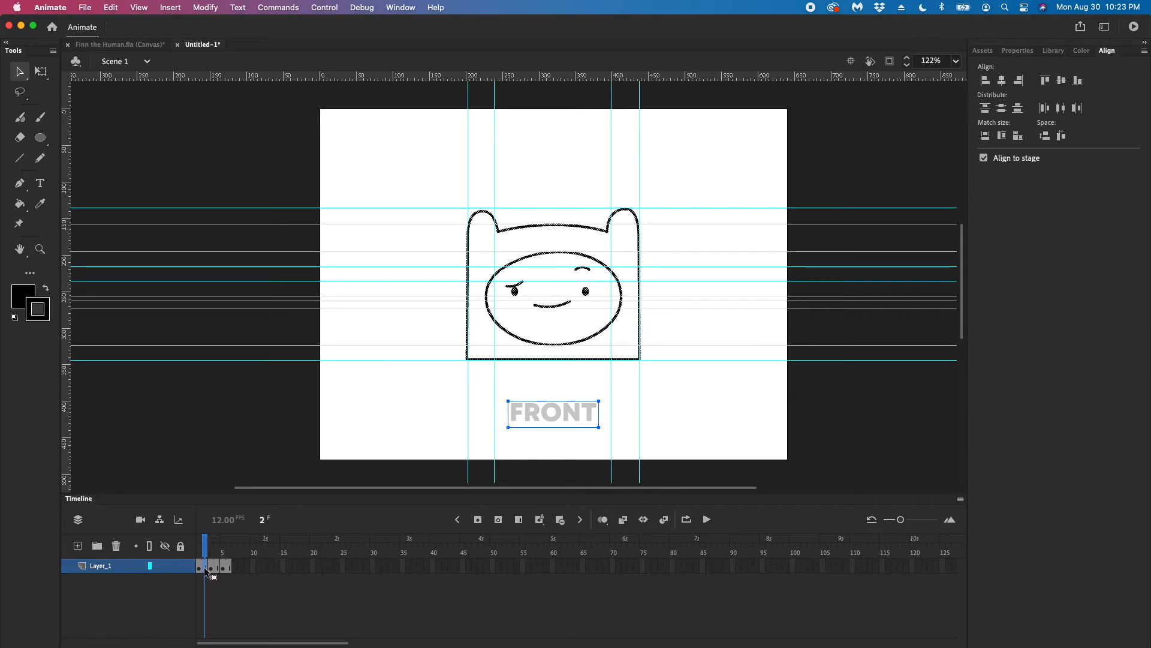
key("Delete")
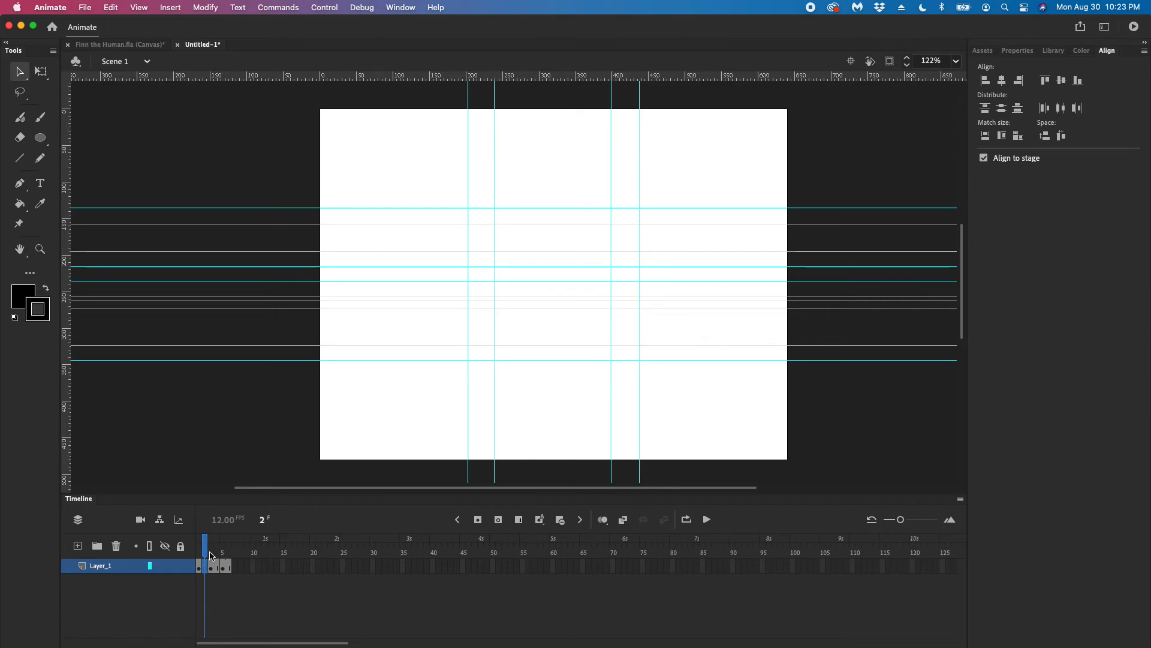
left_click_drag(206, 545, 200, 551)
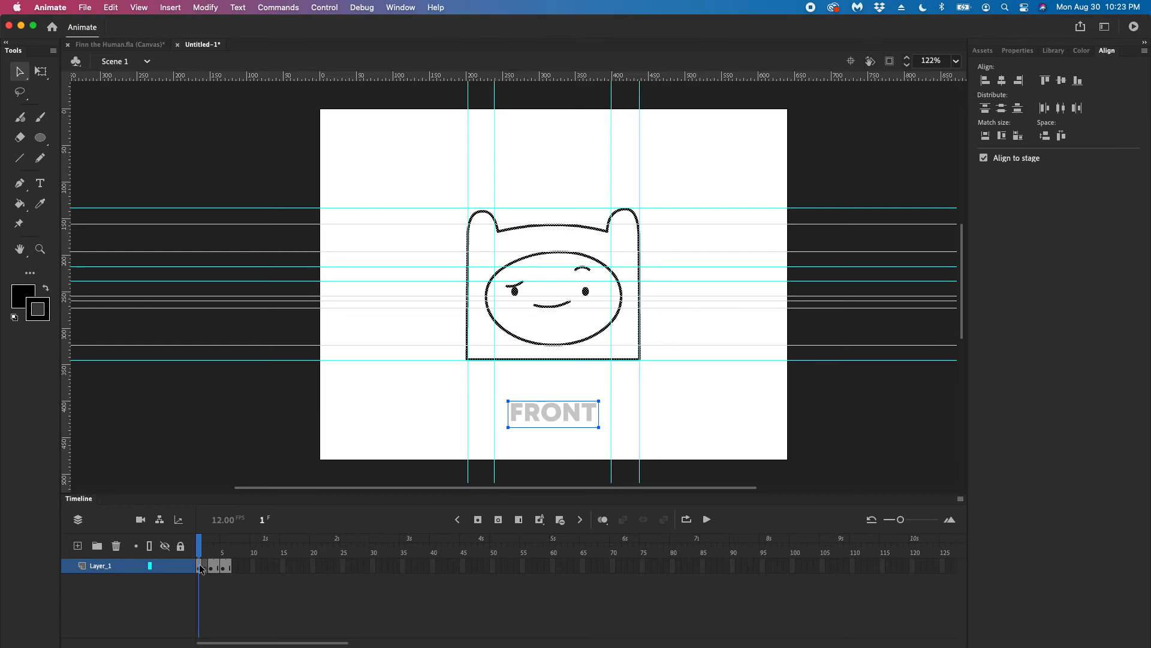
Clear the side drawing from frame 4 so the frame is a blank keyframe
left_click_drag(202, 553, 216, 551)
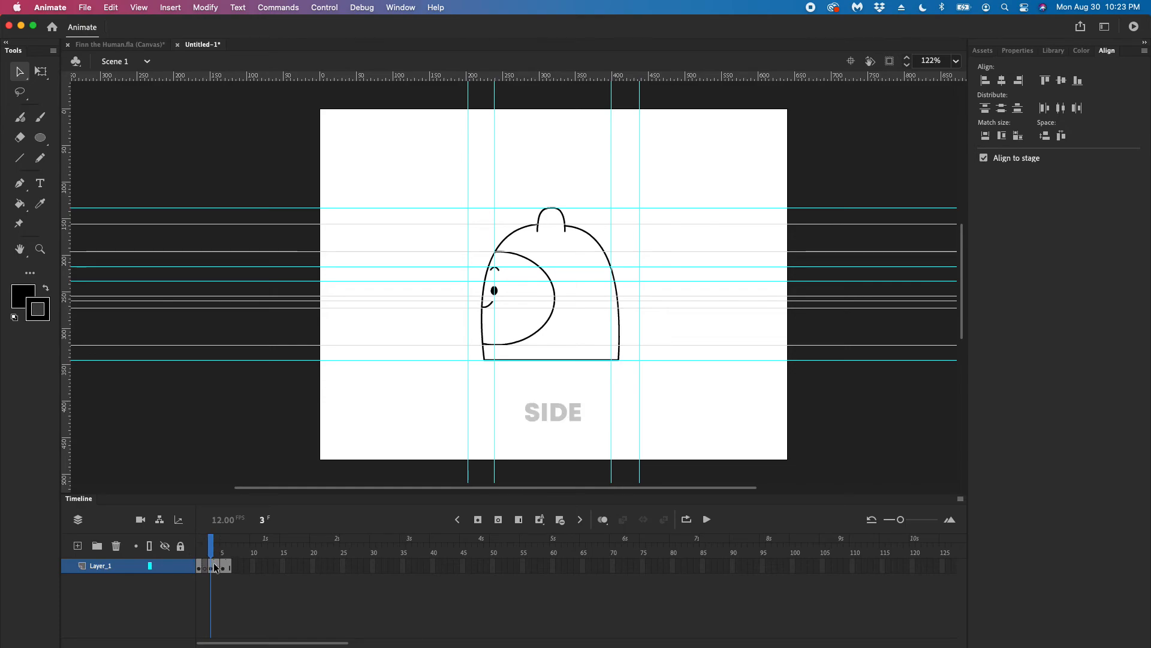
left_click(221, 567)
key("F7")
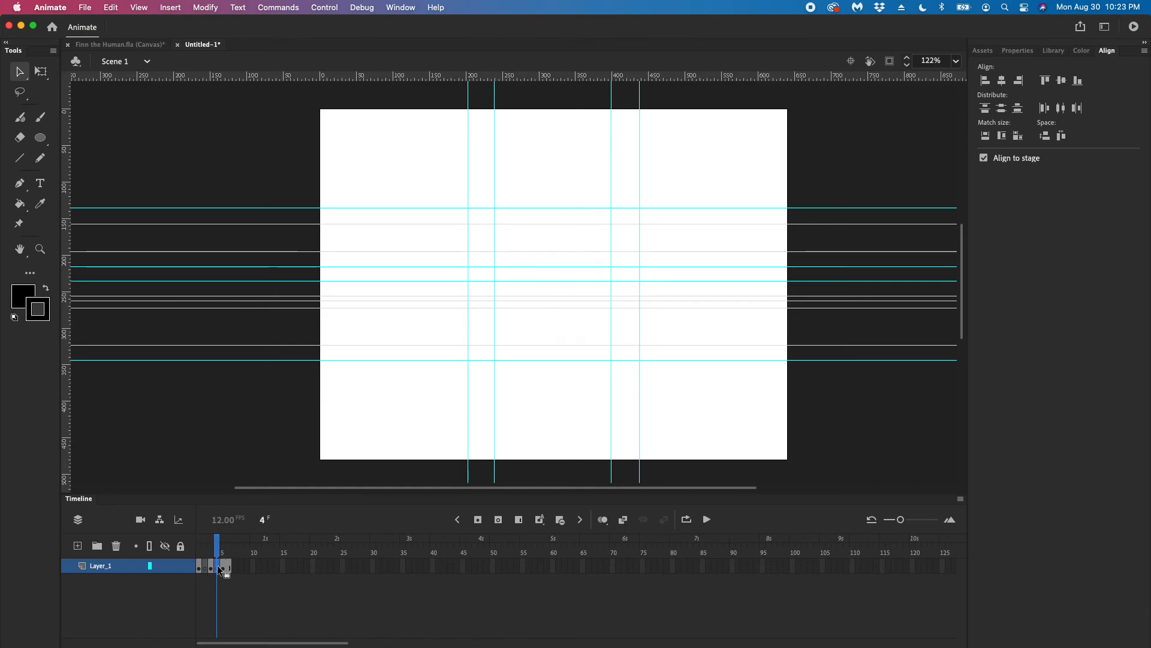
Clear the back drawing from frame 6 and return to the front view on frame 1
left_click_drag(218, 545, 228, 547)
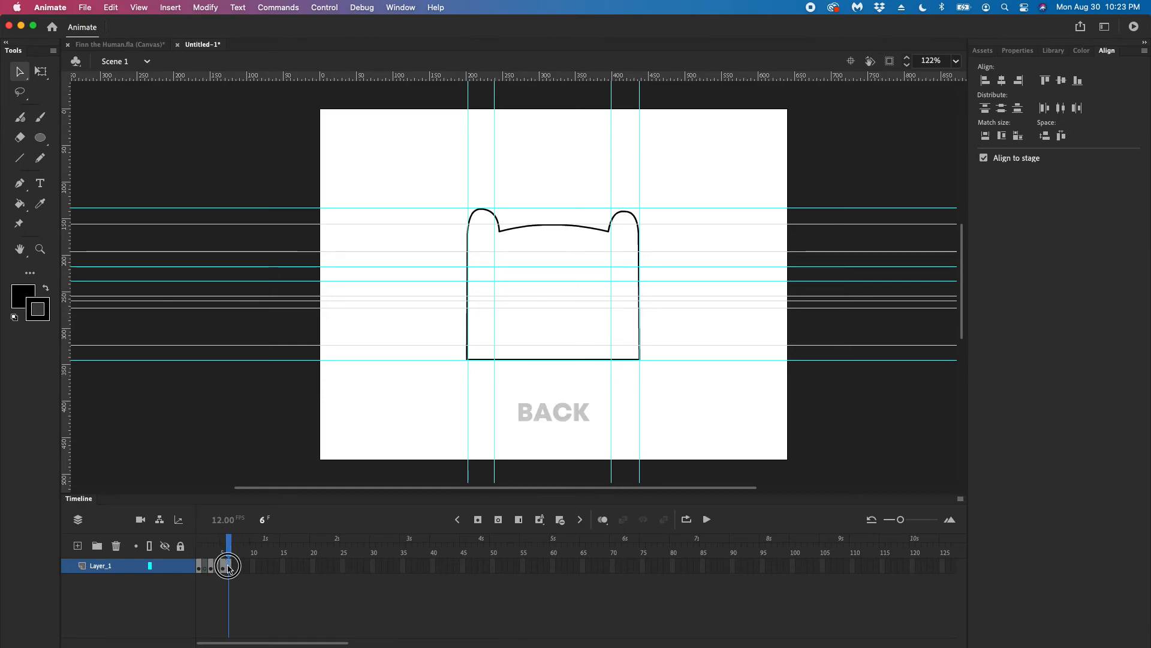
left_click(230, 567)
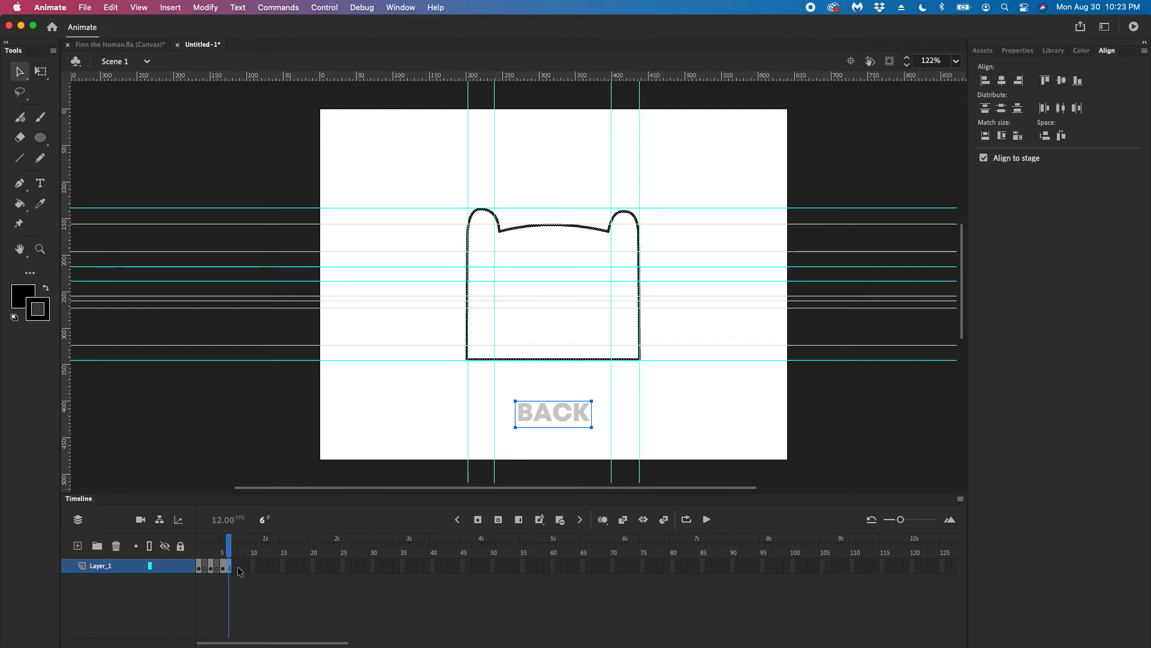
left_click(237, 570)
left_click(191, 541)
left_click_drag(189, 539, 207, 542)
left_click(204, 565)
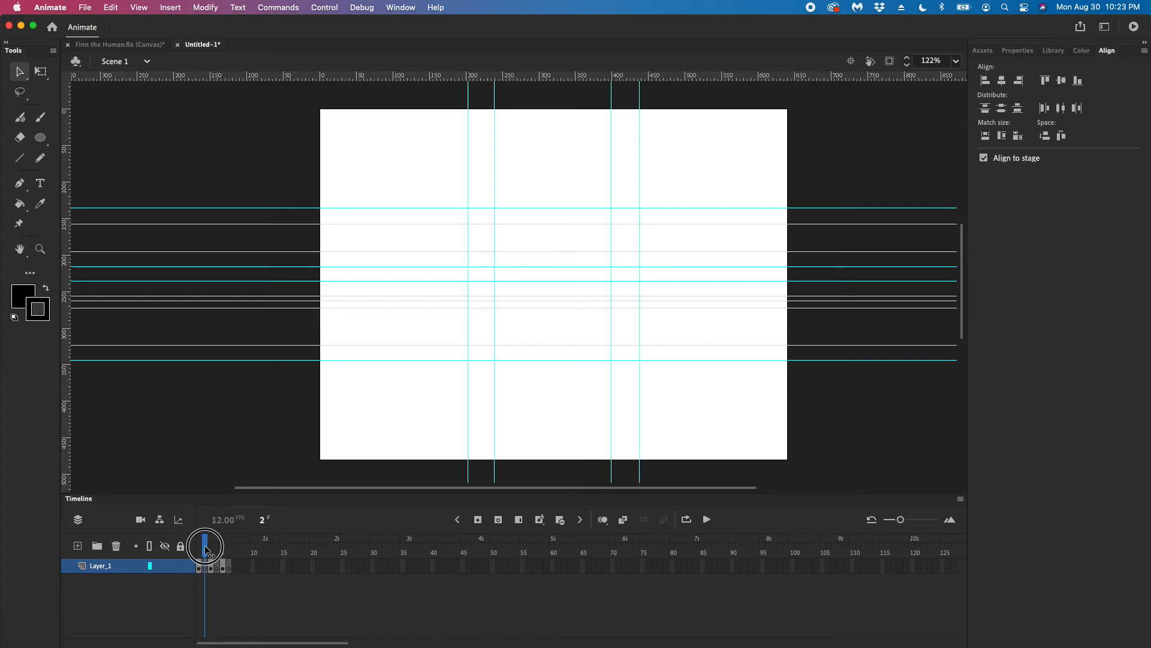
left_click(200, 550)
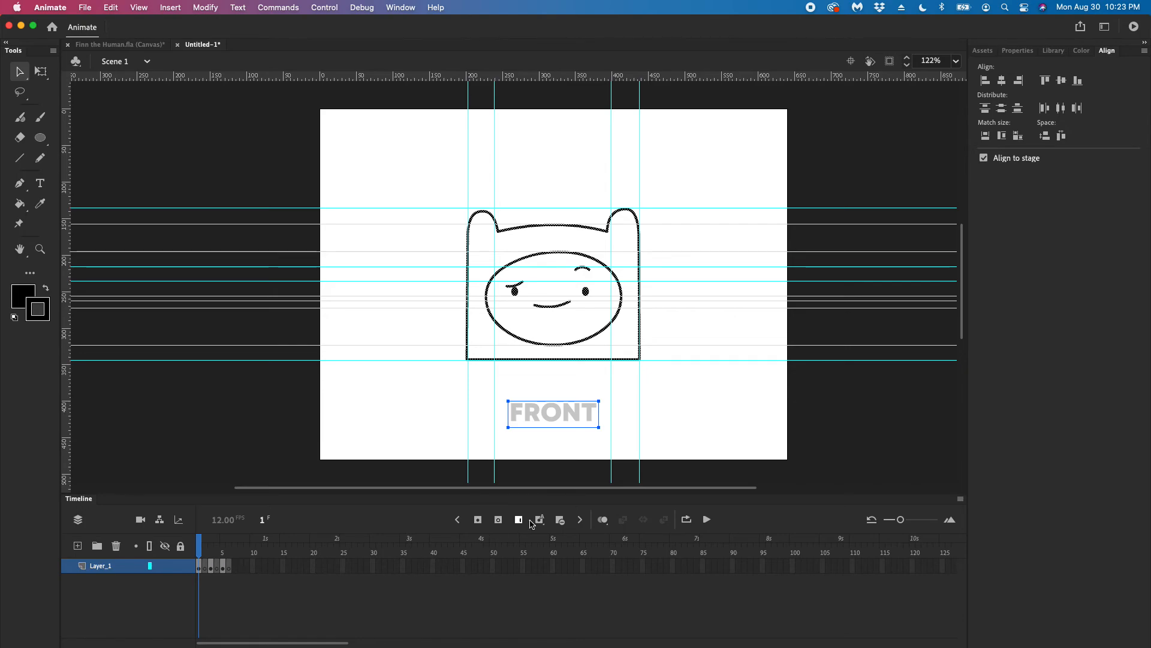
Turn on onion skinning to compare the front, side and back poses on frames 1 and 3, and turn it off again
left_click(594, 524)
mouse_move(211, 553)
left_mouse_down()
mouse_move(223, 551)
mouse_move(212, 552)
left_mouse_up()
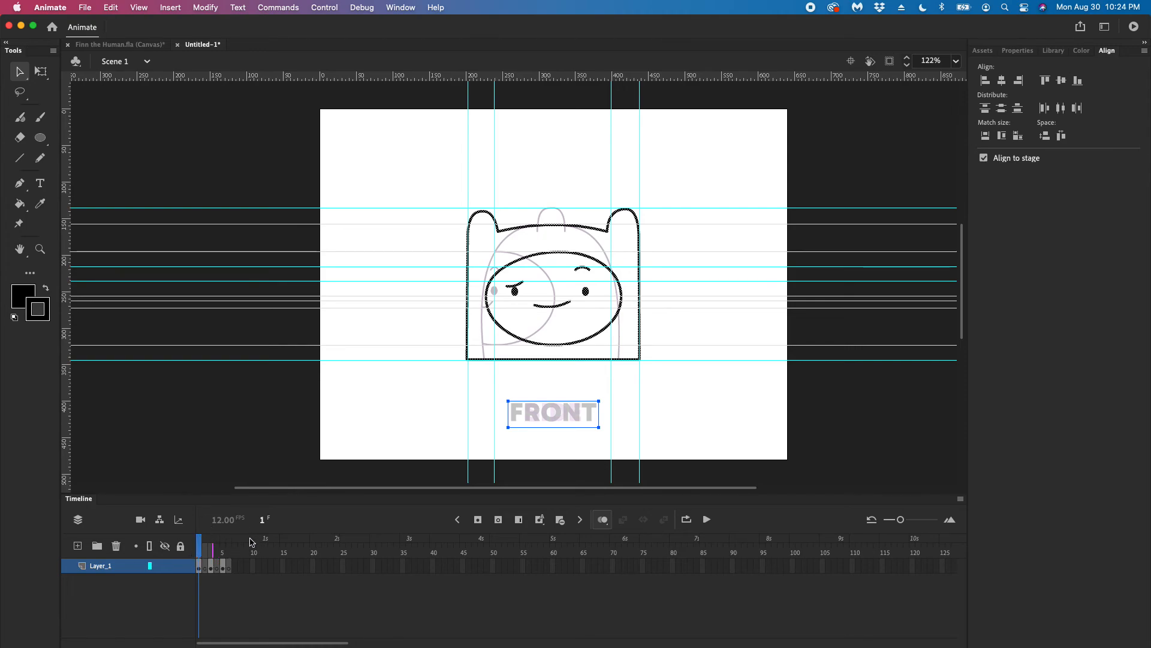
left_click(381, 396)
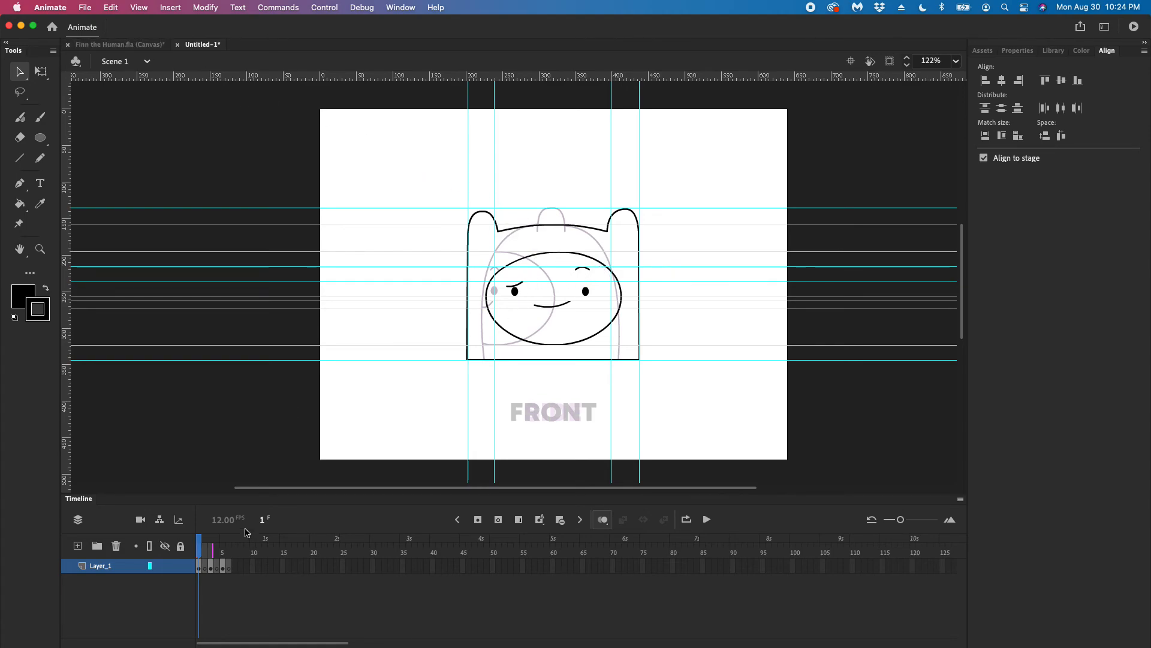
left_click_drag(200, 547, 211, 547)
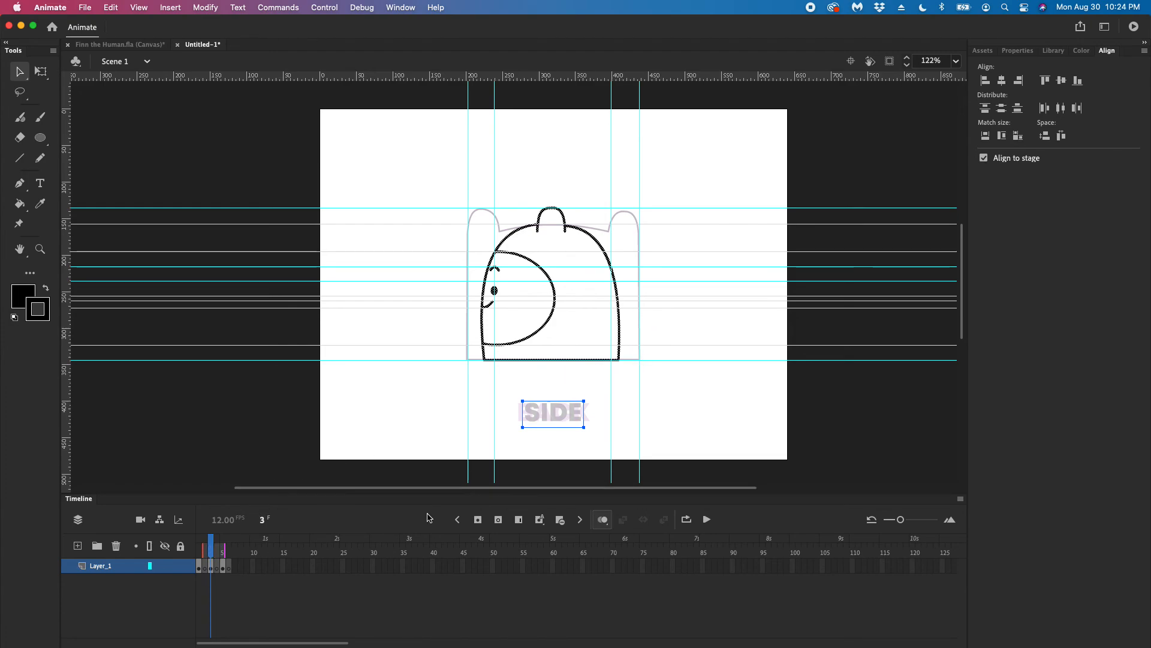
left_click(602, 520)
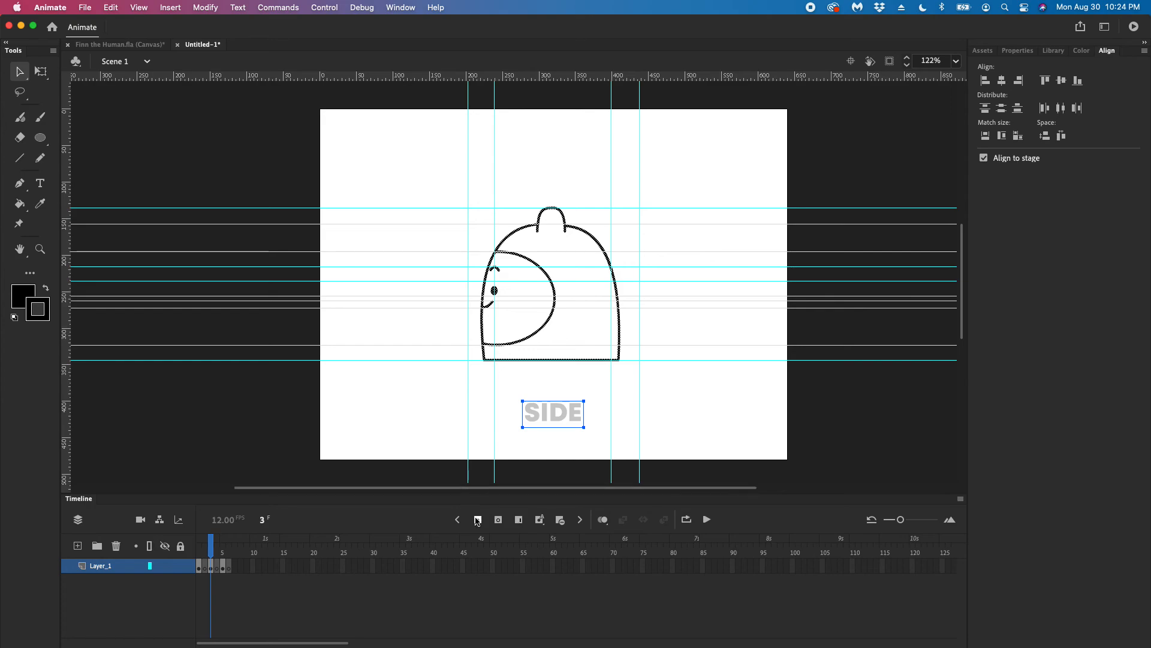
Remove the blank frame 2 between the front and side poses
left_click(214, 544)
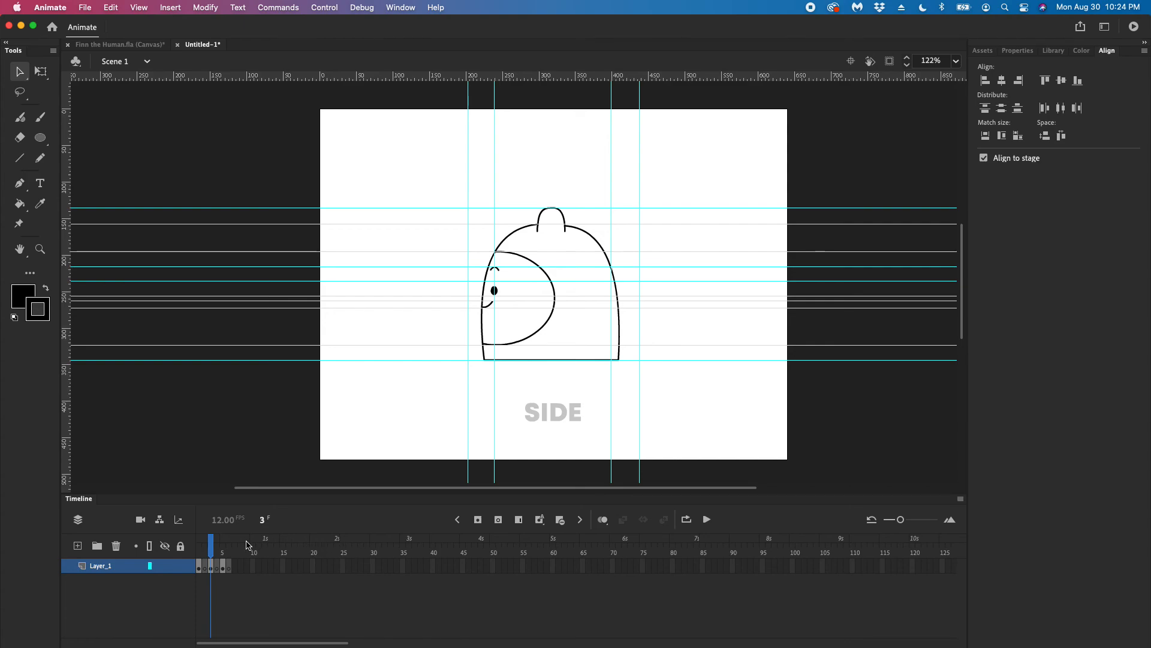
mouse_move(213, 547)
left_mouse_down()
mouse_move(191, 547)
mouse_move(222, 547)
mouse_move(192, 547)
left_mouse_up()
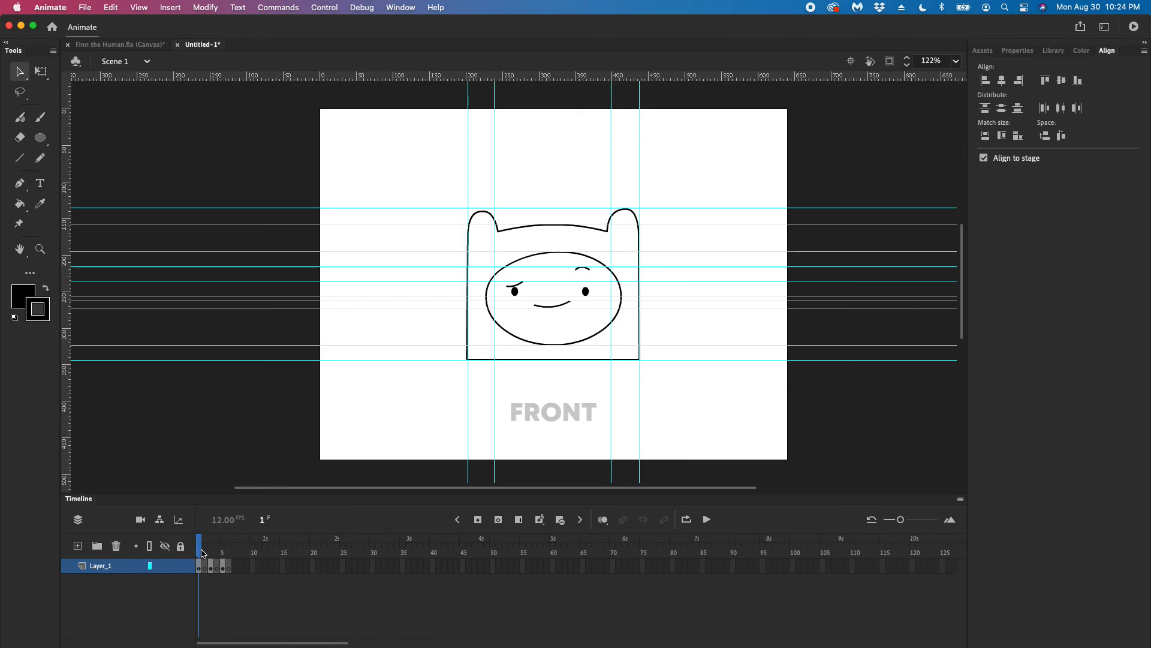
left_click(206, 566)
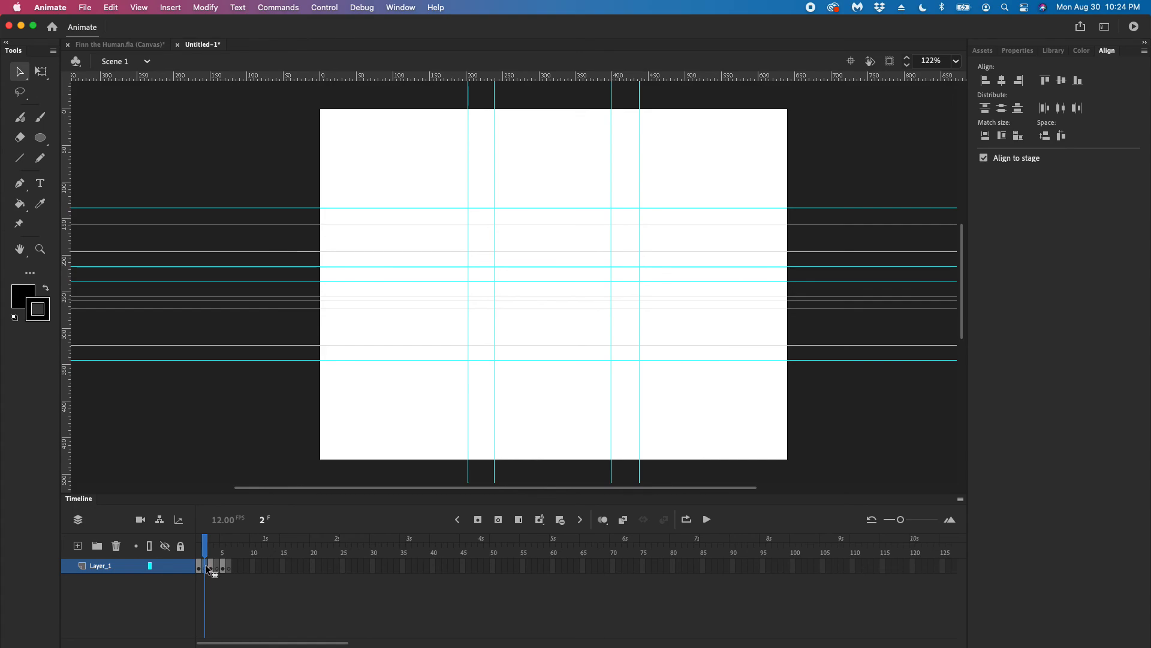
right_click(206, 566)
left_click(262, 352)
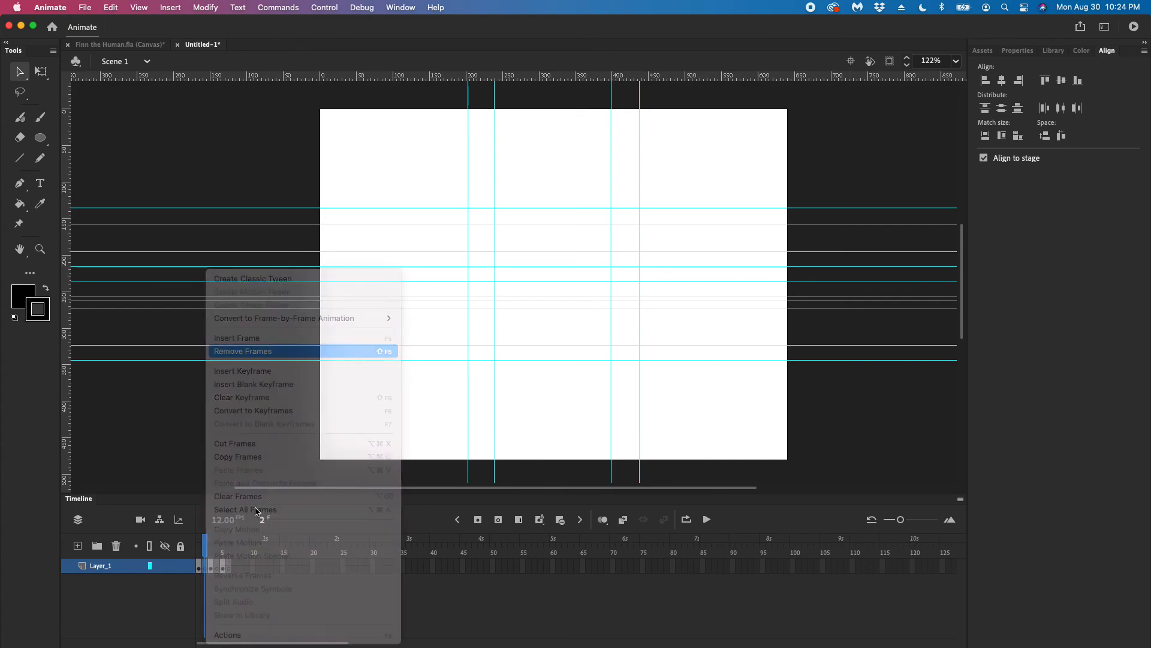
Remove the blank frames around the back pose and scrub through the three consecutive poses back to frame 1
left_click(211, 565)
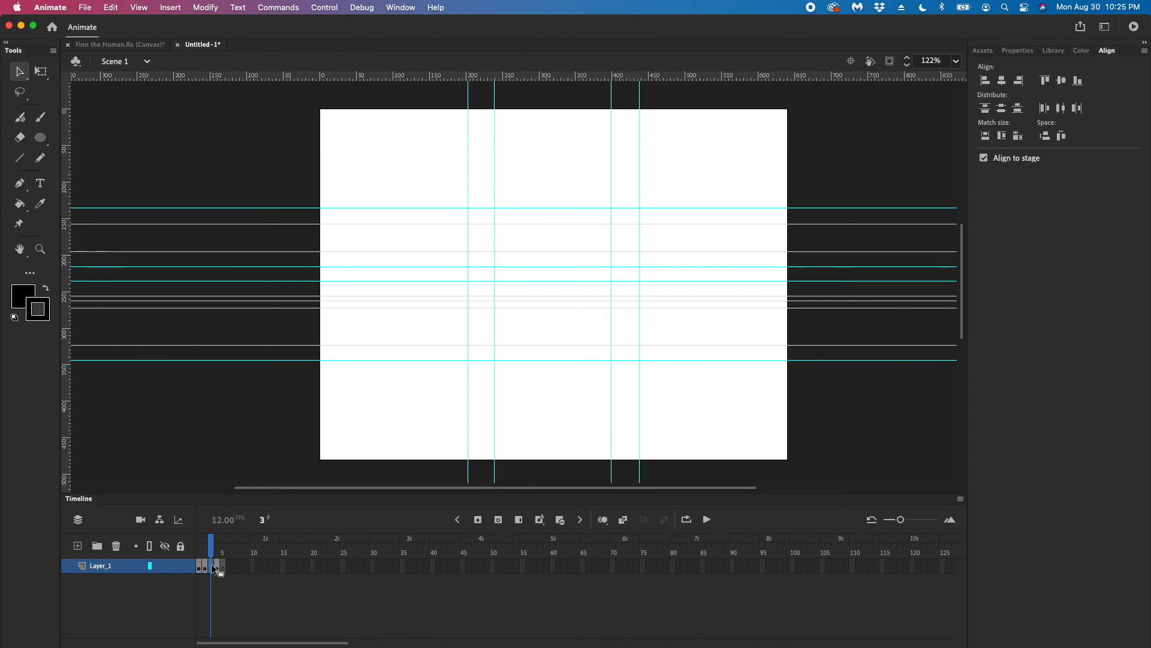
right_click(211, 565)
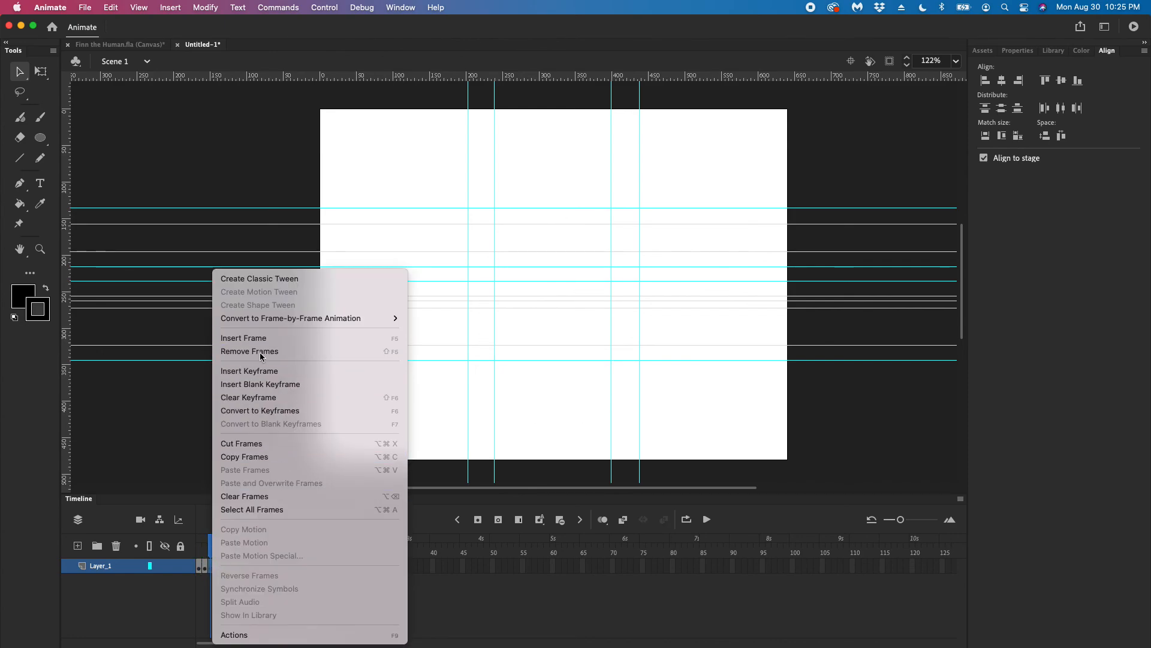
left_click(260, 351)
left_click(218, 567)
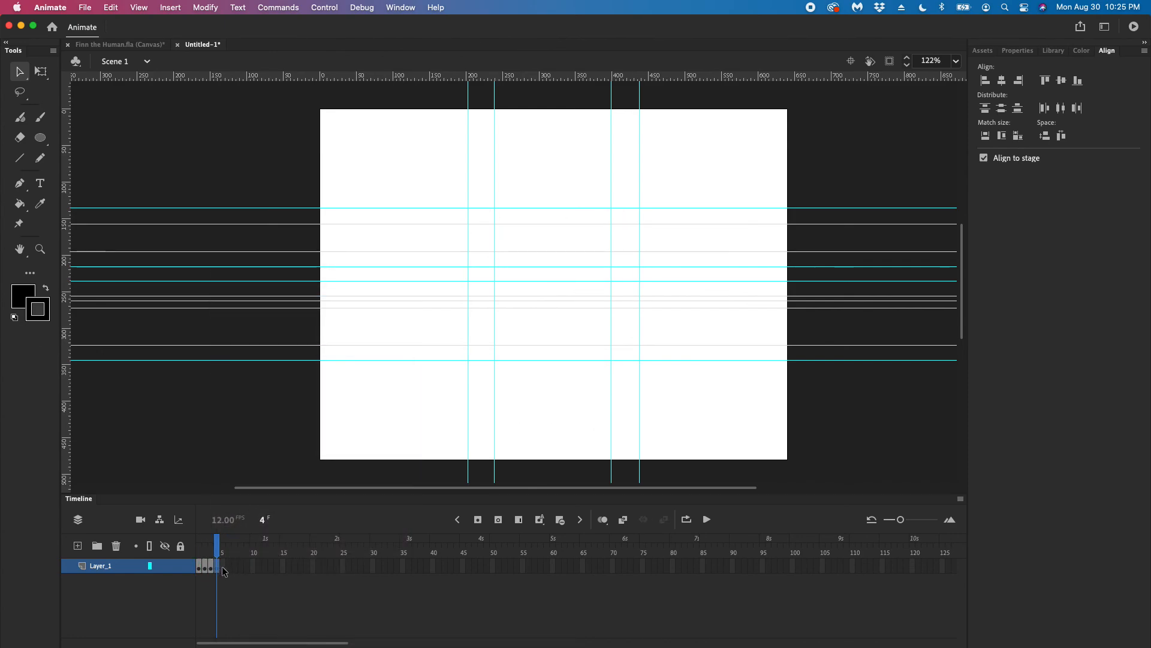
right_click(221, 566)
left_click(291, 351)
left_click_drag(250, 545, 201, 545)
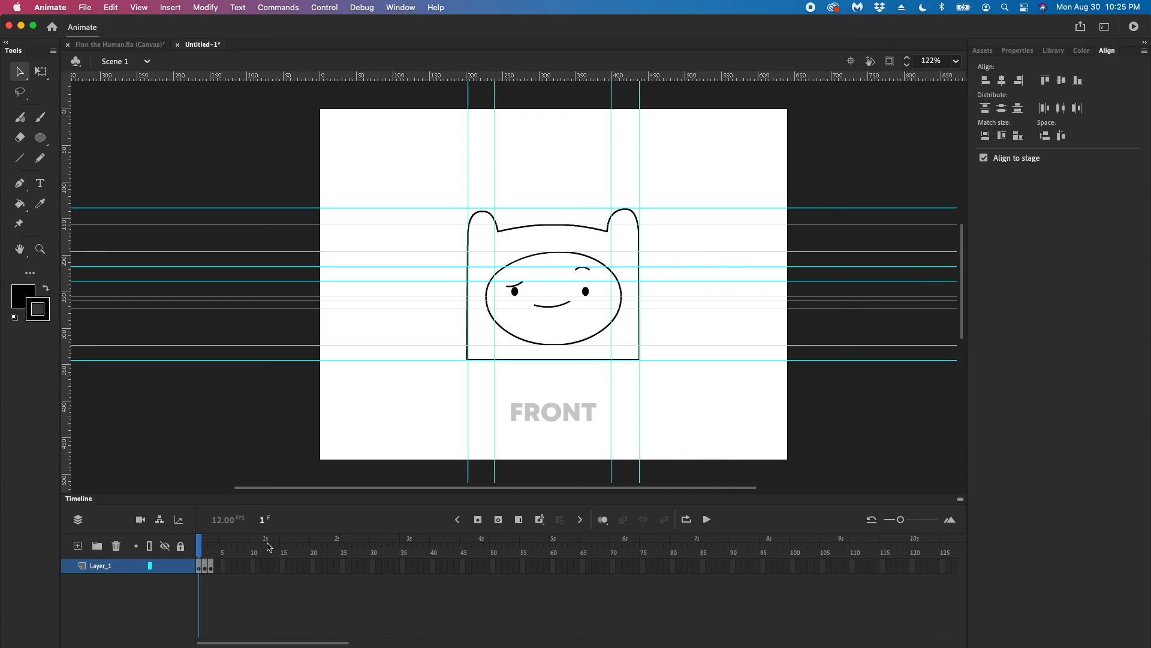
left_click(210, 546)
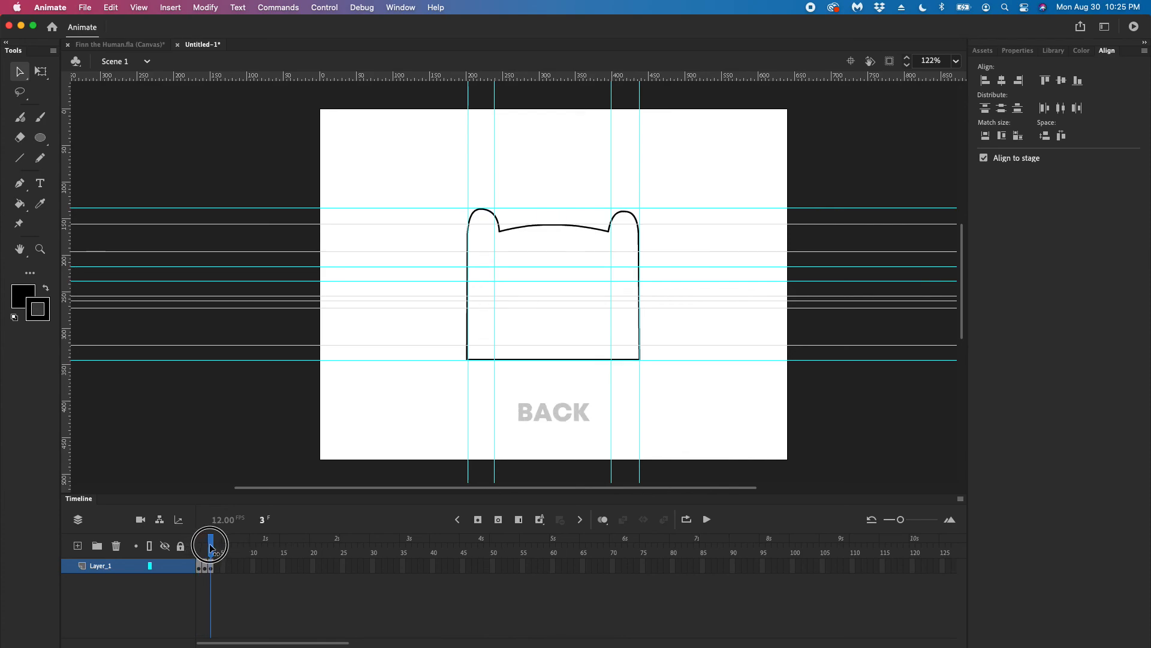
left_click_drag(210, 547, 200, 545)
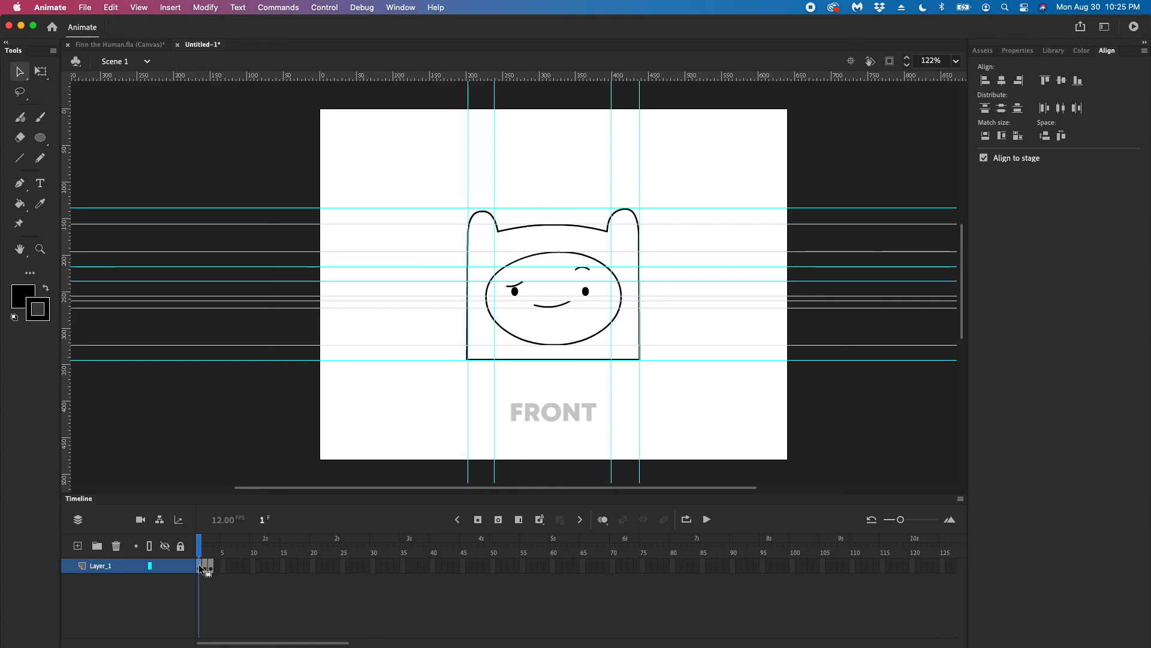
Extend the front, side and back poses to two frames each and return to frame 1
left_click(199, 567)
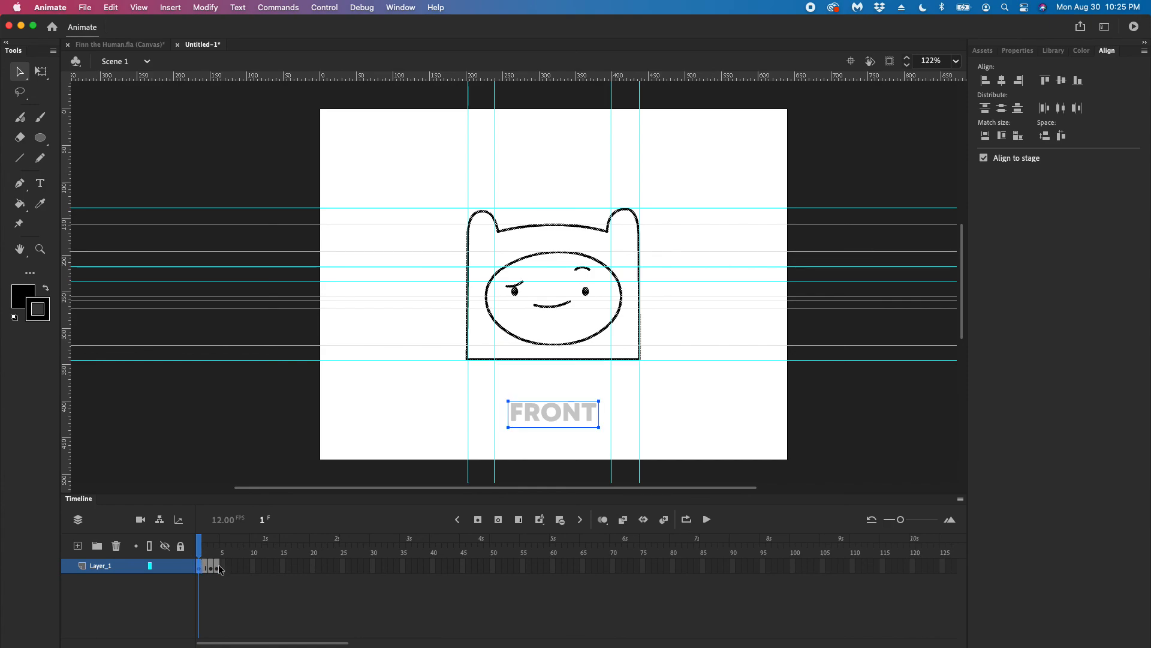
left_click(215, 567)
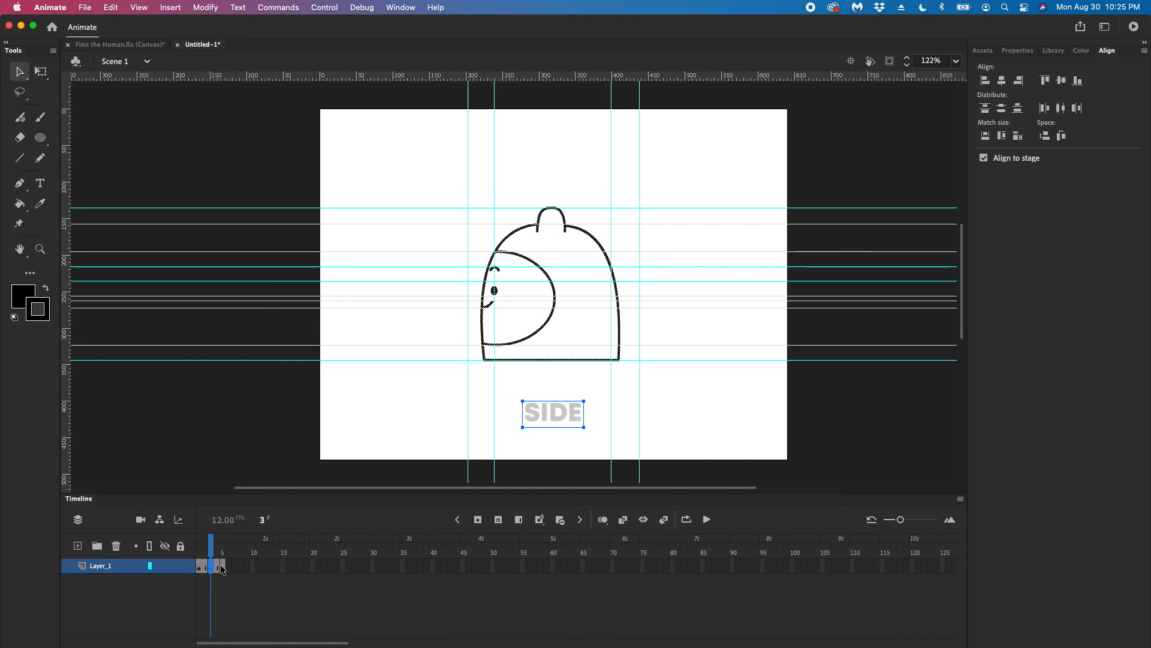
left_click(221, 568)
left_click_drag(223, 546, 194, 543)
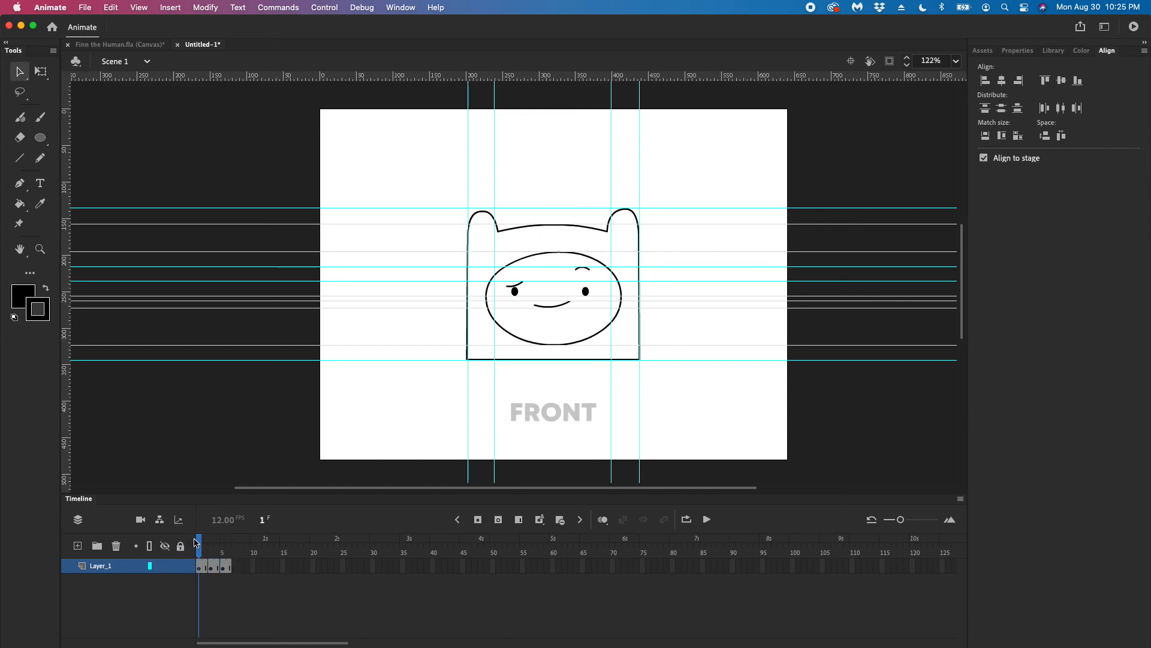
Extend the front, side and back poses to three frames each and play the animation from frame 1
left_click(206, 562)
key("F5")
left_click(219, 548)
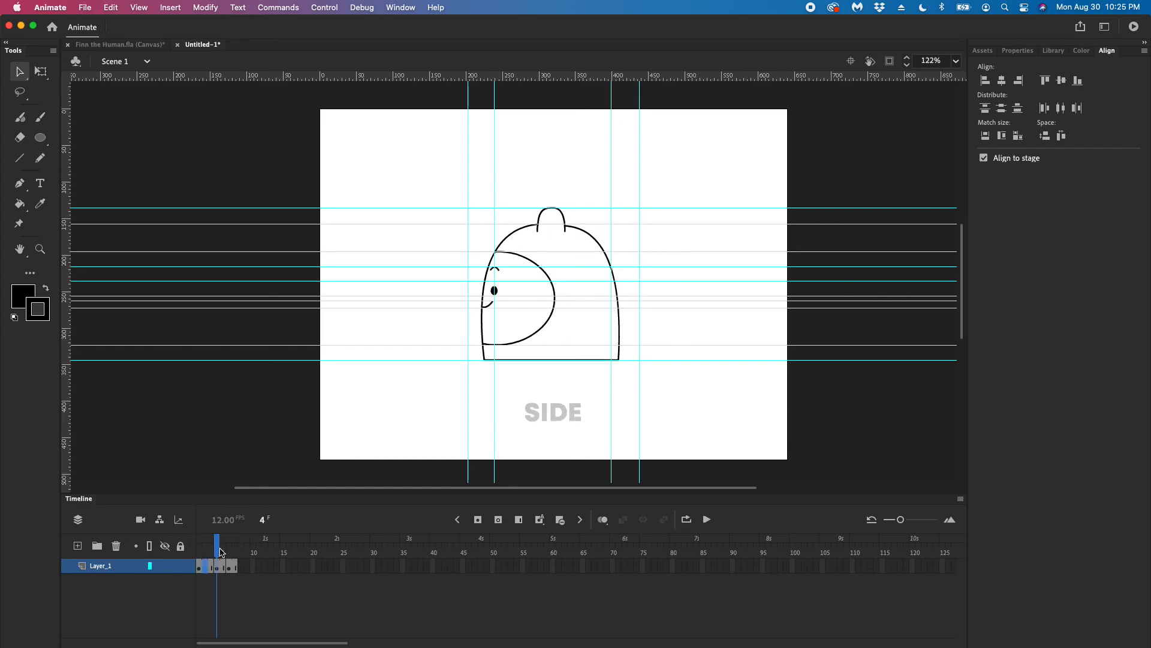
left_click(224, 563)
key("F5")
left_click(242, 549)
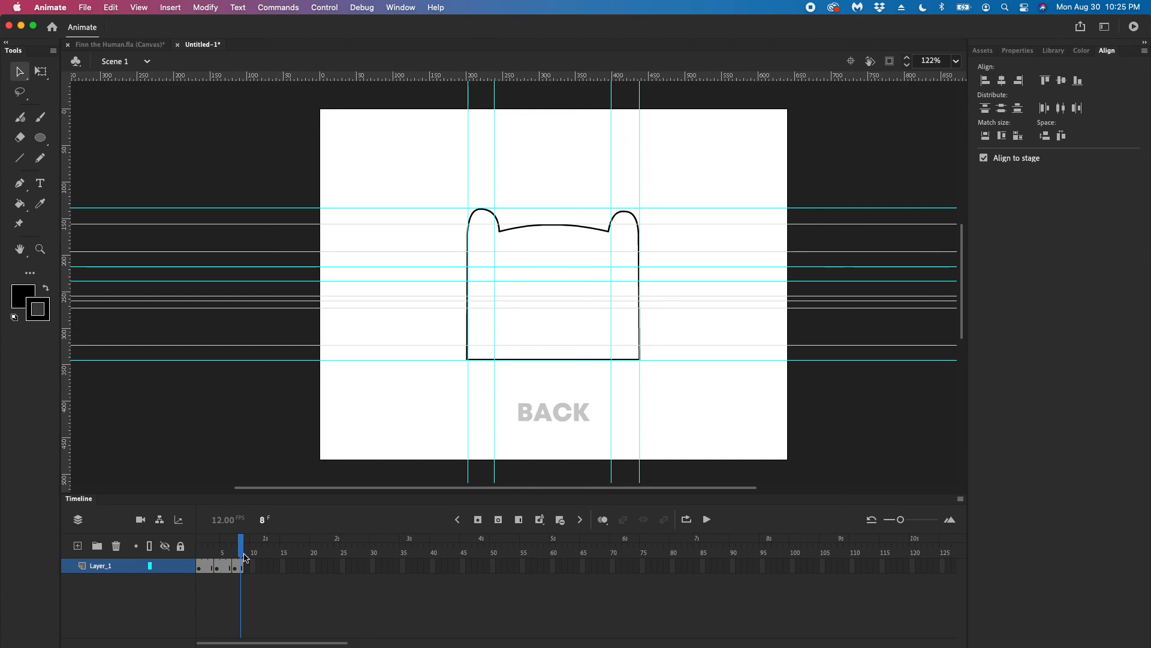
left_click(247, 562)
key("F5")
left_click_drag(243, 545, 183, 544)
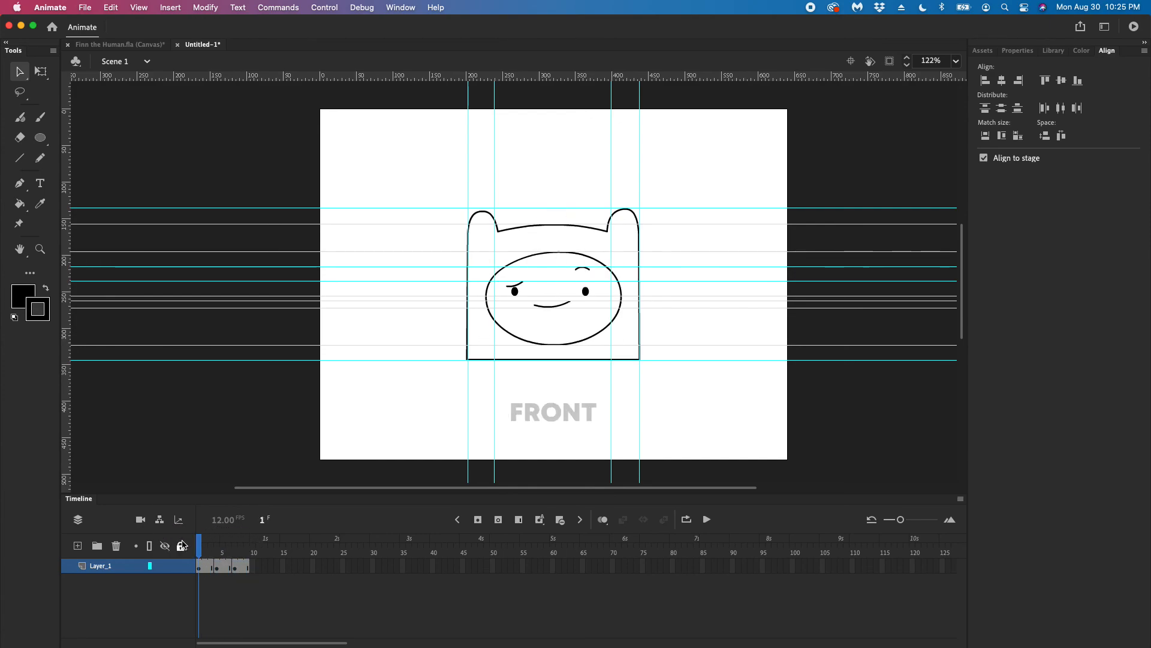
key("Return")
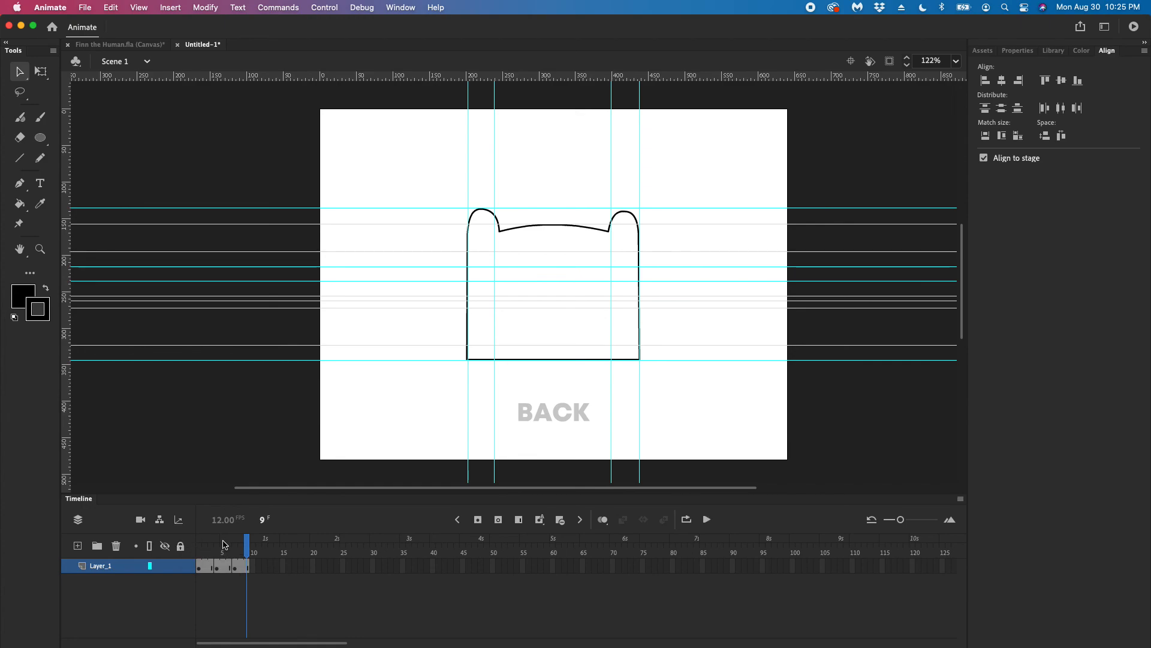
Undo the frame extensions on the front, side and back poses
key("super+z")
key("super+z")
key("super+z")
key("super+z")
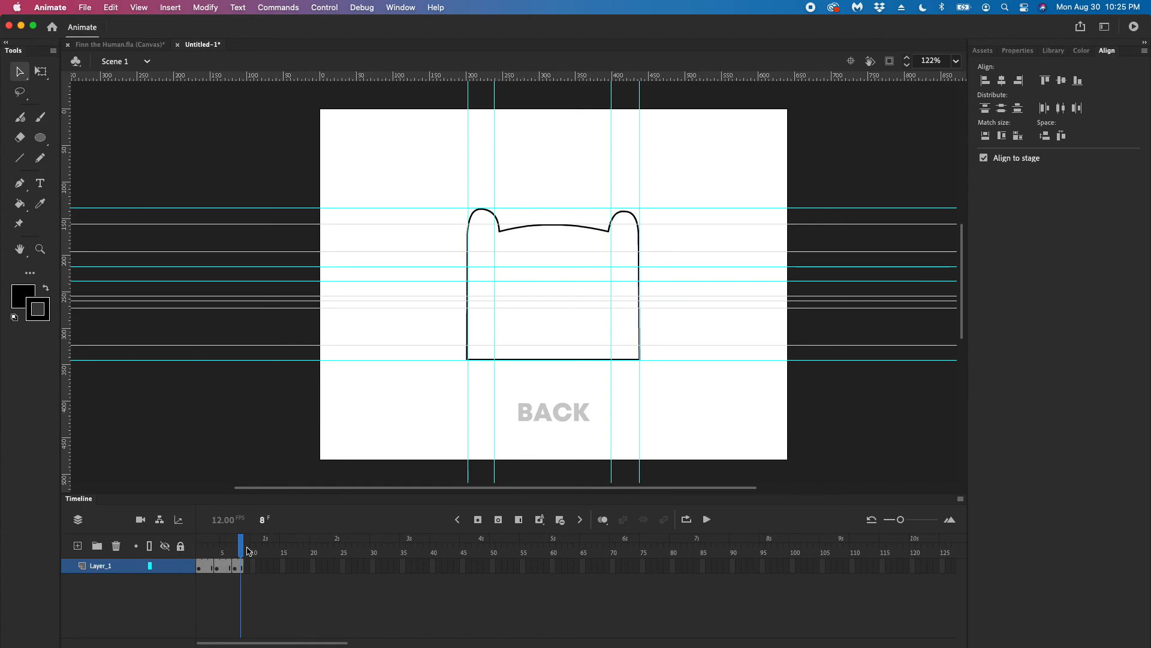
key("super+z")
key("super+z")
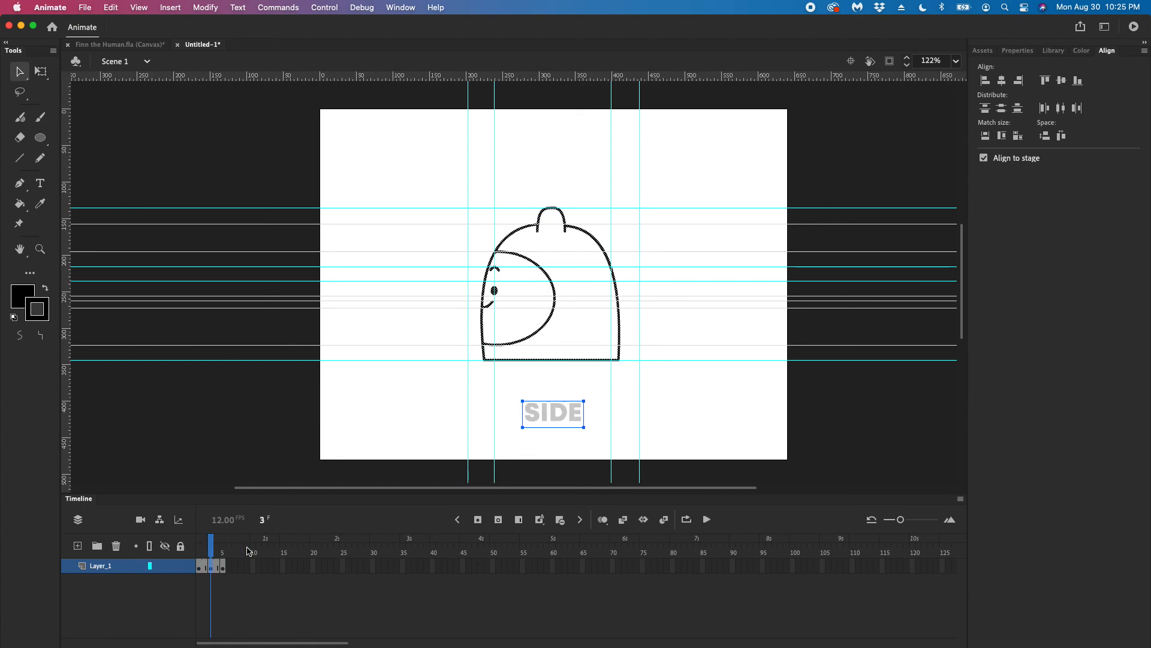
Play the head turn with the front, side and back poses on frames 1 to 3
key("Return")
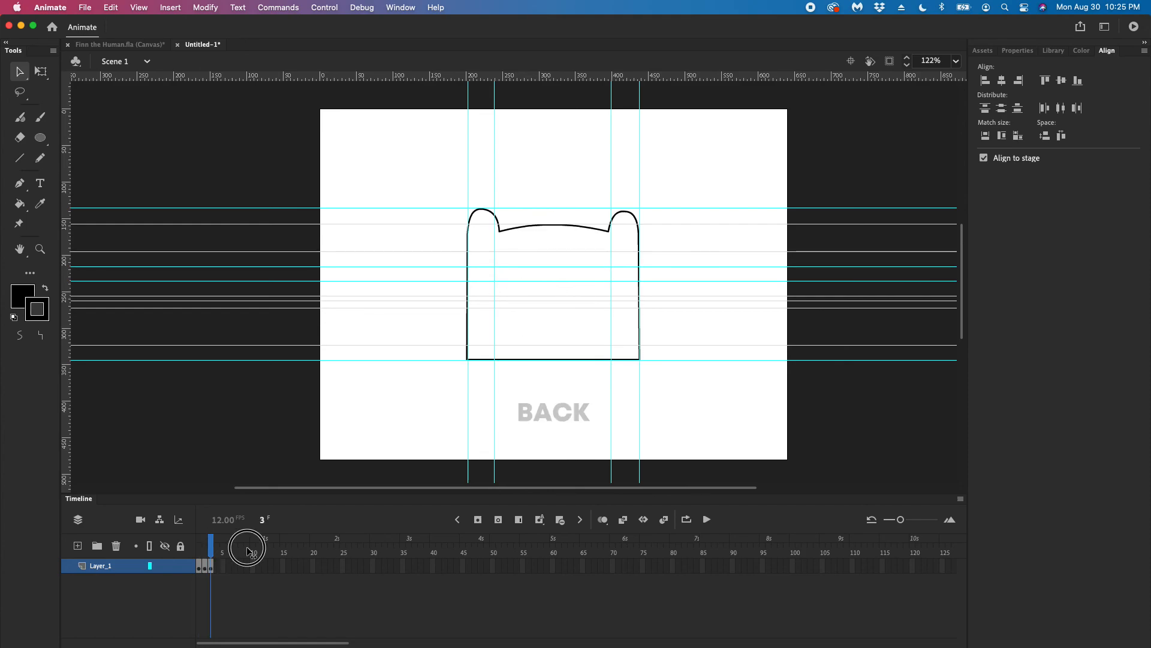
key("Return")
key("Return")
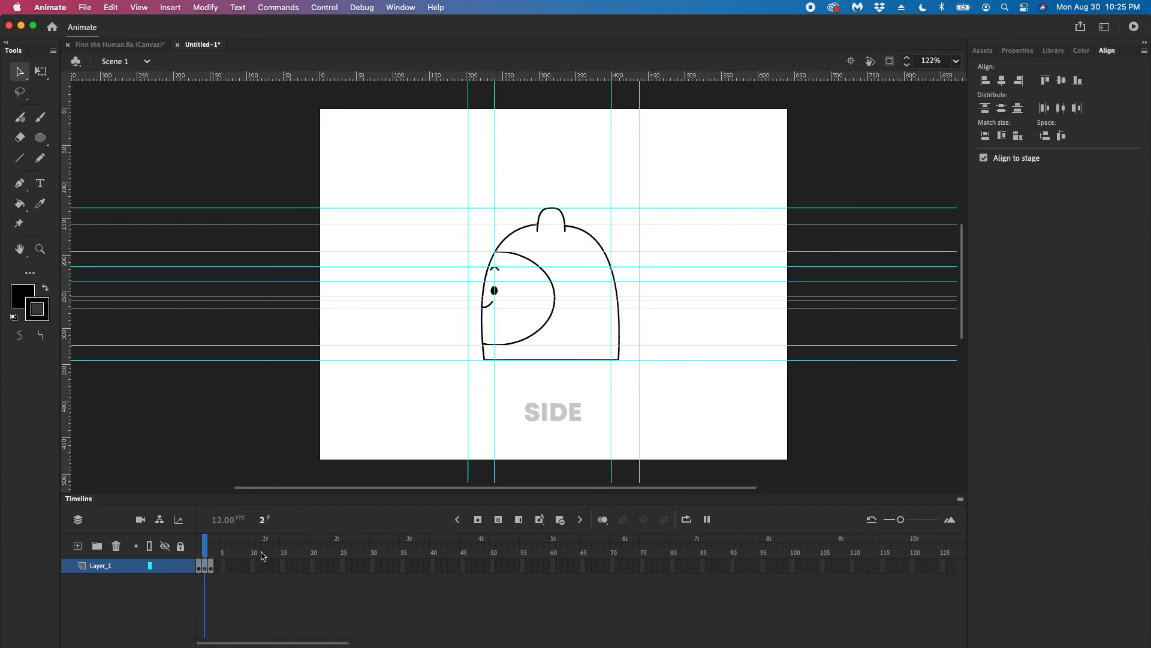